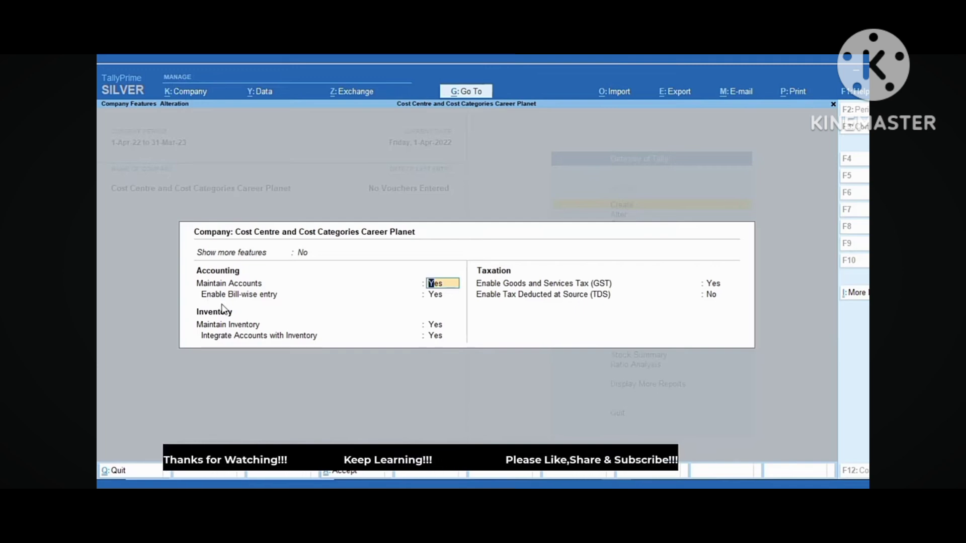
Turn on Show more features and set Enable Cost Centres to Yes
click(302, 254)
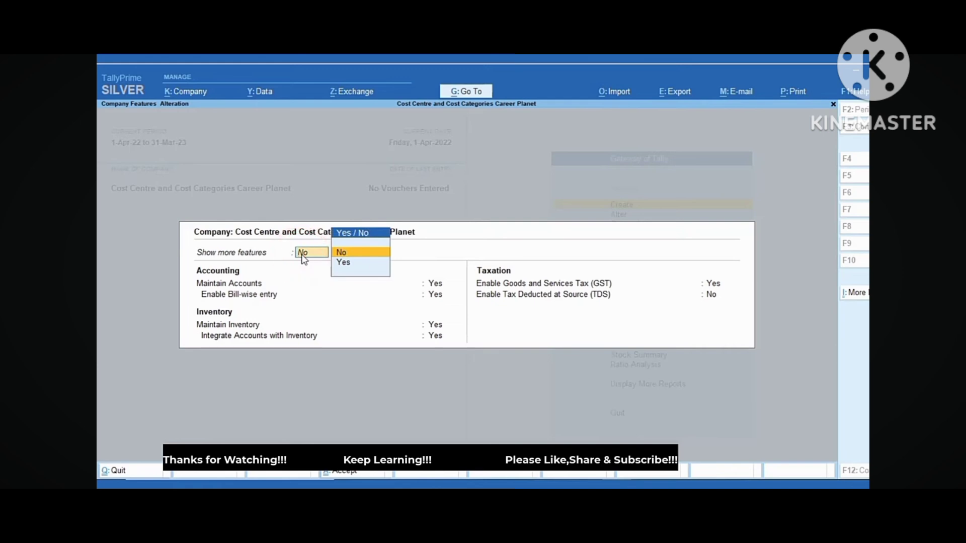
key(Down)
key(Return)
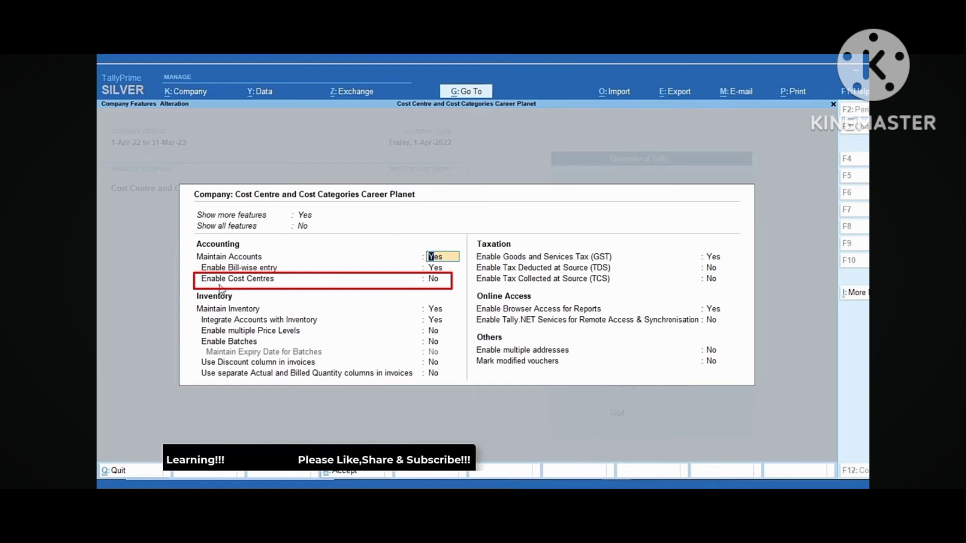
click(435, 281)
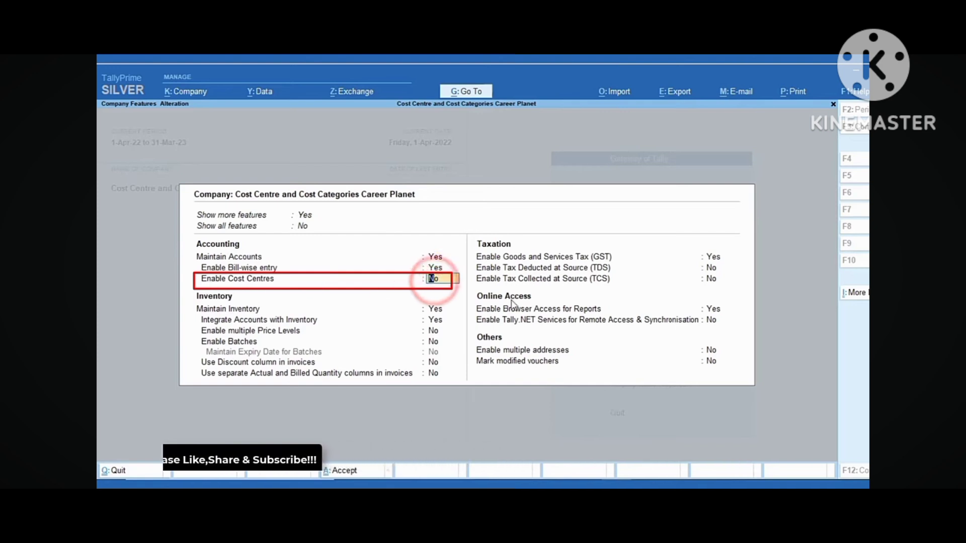
text(y)
key(Return)
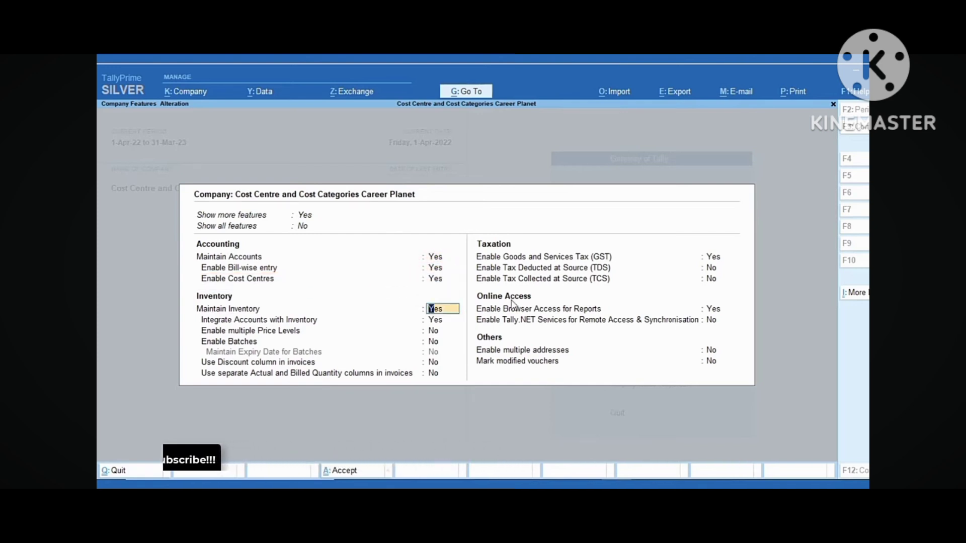
Pass through the GST details and accept the updated company features
click(717, 258)
key(Return)
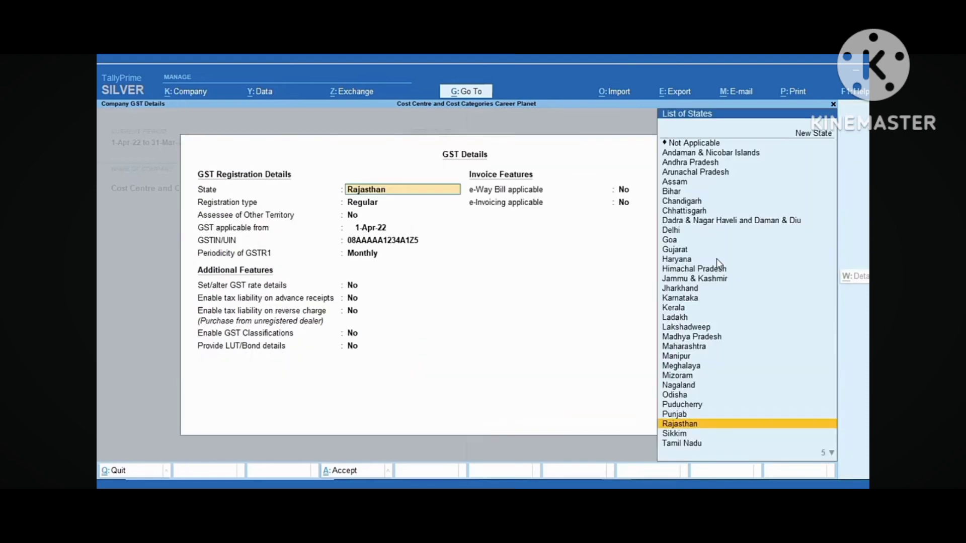
key(ctrl+a)
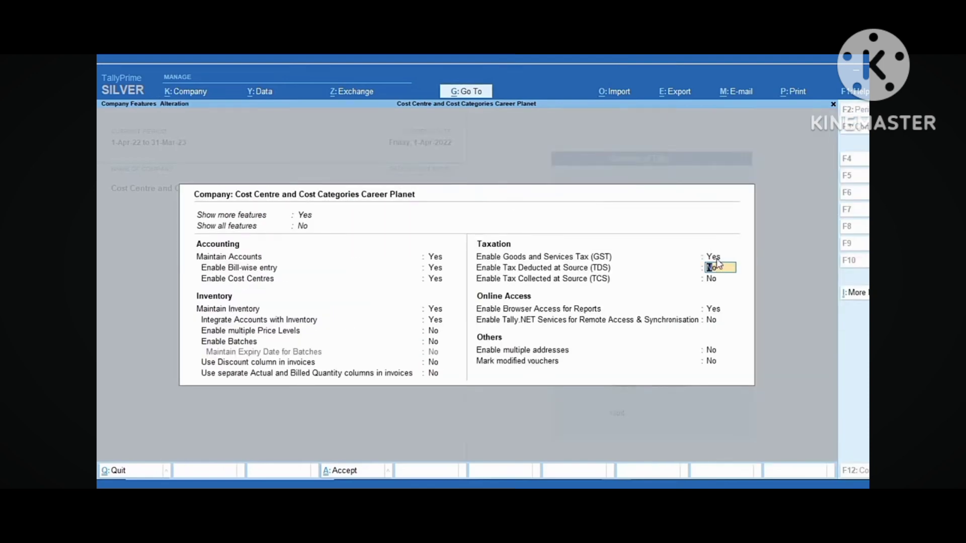
key(ctrl+a)
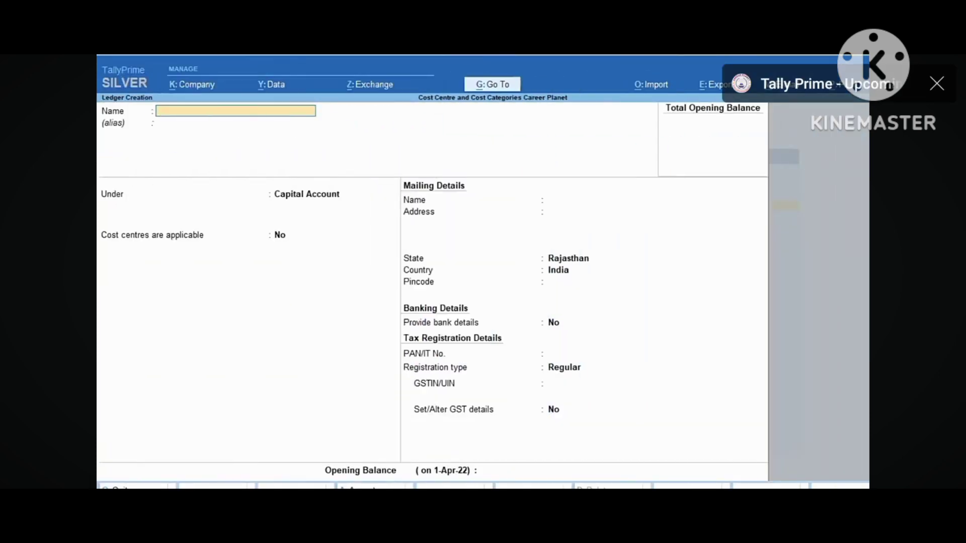
Enter ledger 'Purchase' under Purchase Accounts, type Not Applicable, cost centres No
text(Purchase)
key(Return)
text(Pur)
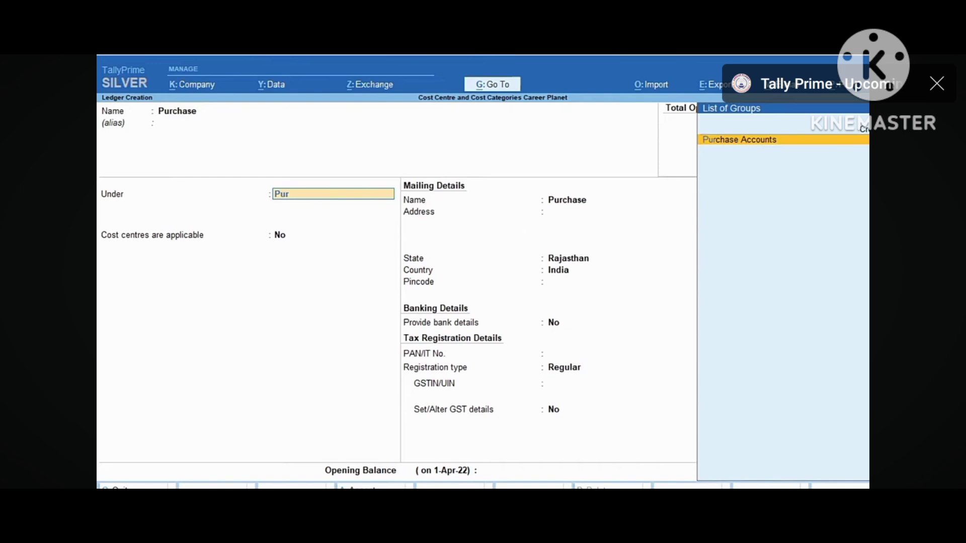
key(Return)
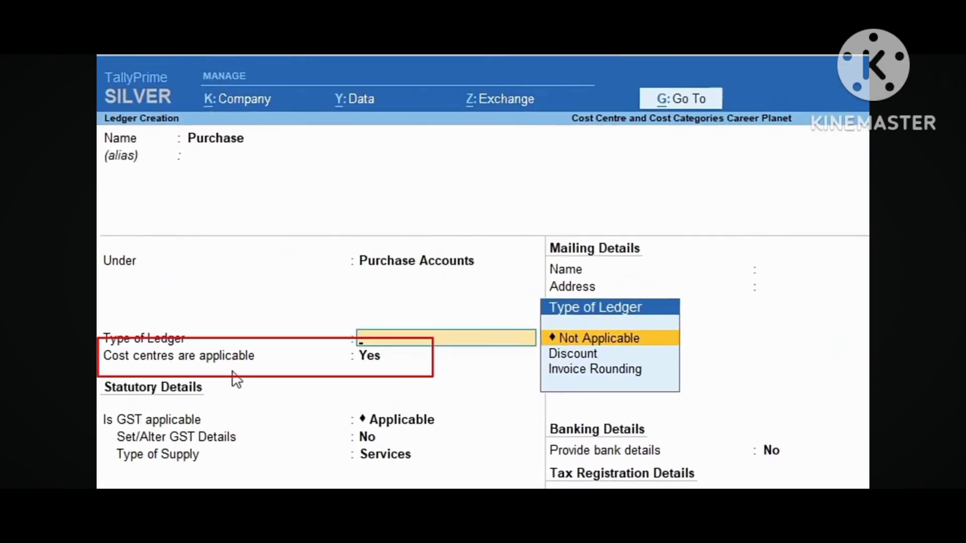
key(Return)
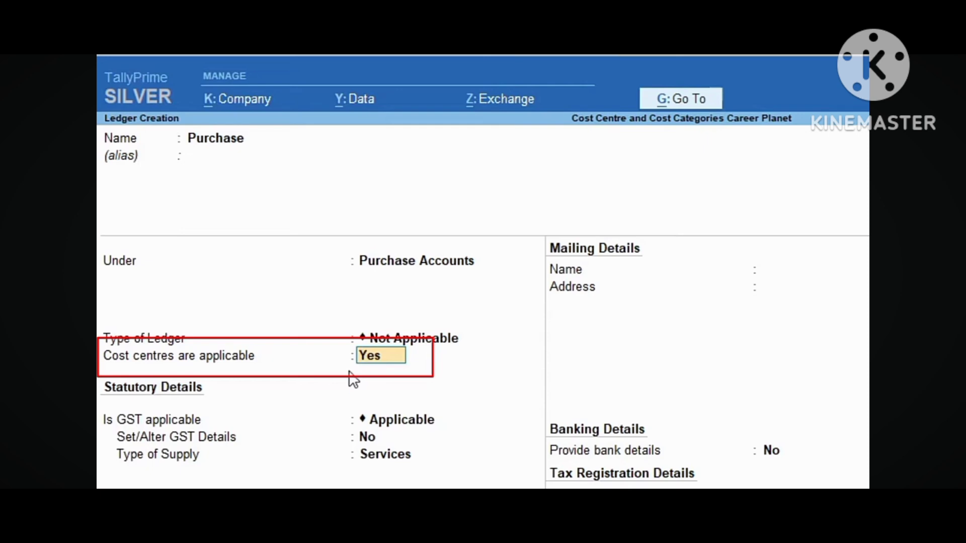
text(n)
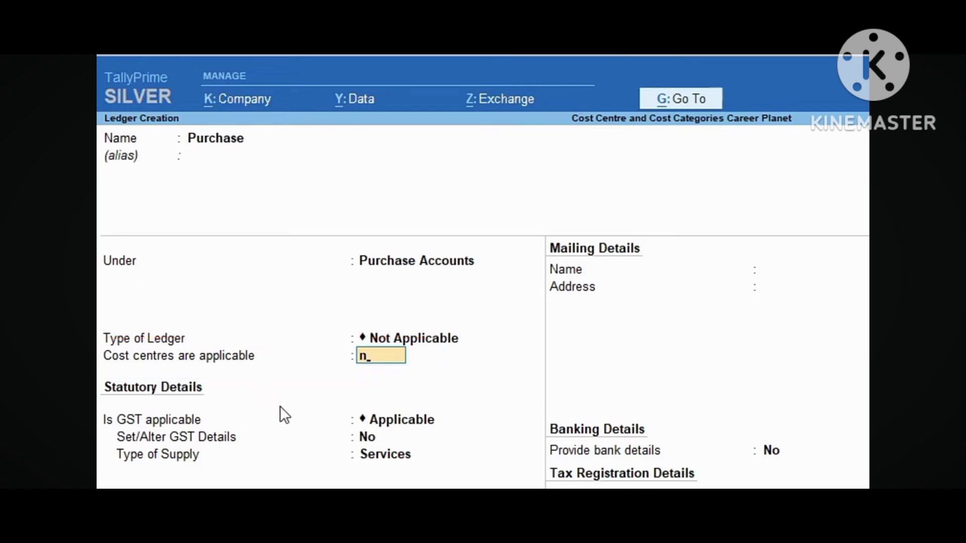
key(Return)
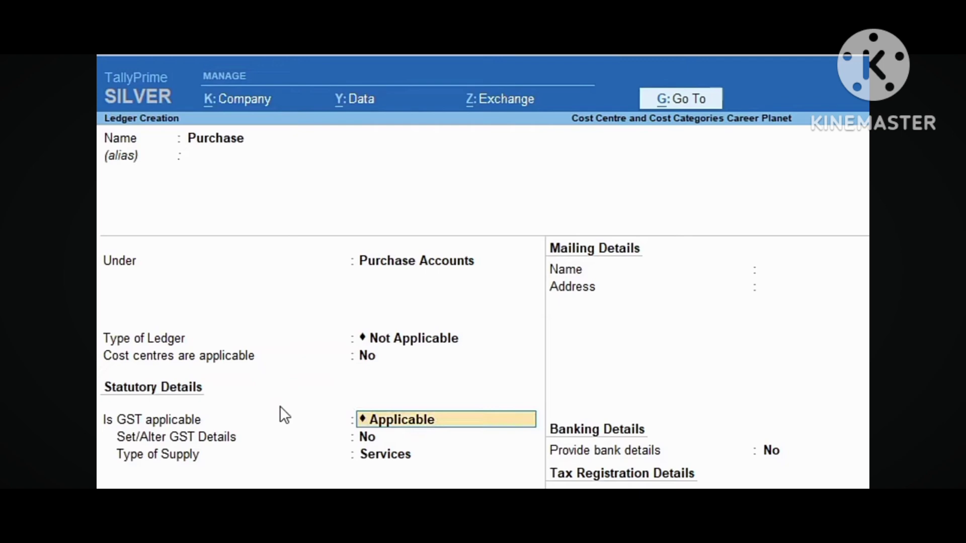
Save the Purchase ledger, then create a 'Sales' ledger under Sales Accounts with cost centres Yes
key(ctrl+a)
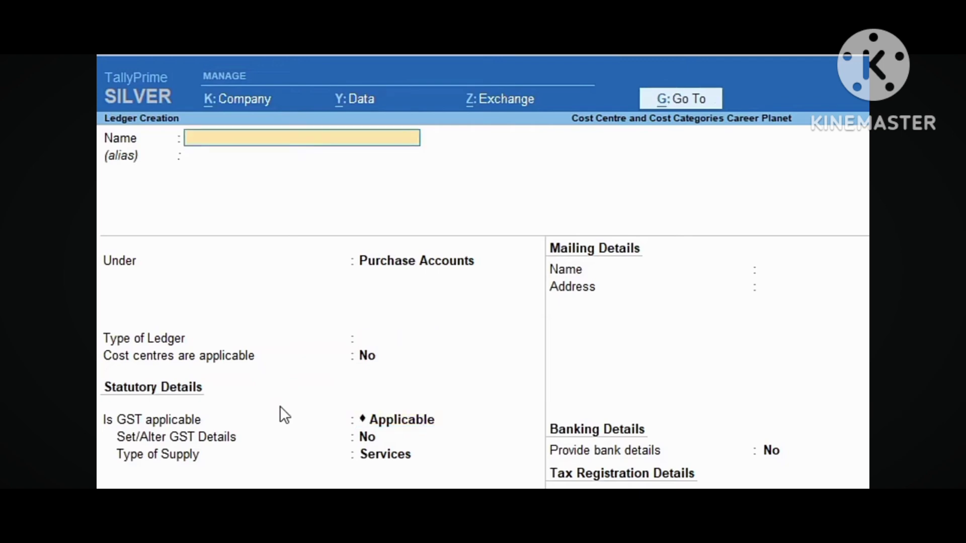
text(Sales)
key(Return)
key(Return)
text(s)
key(Return)
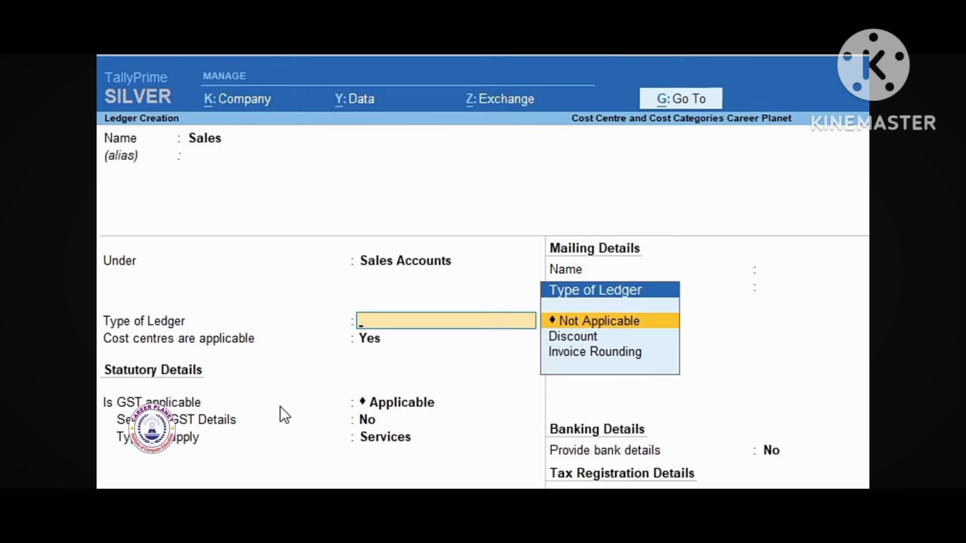
key(Return)
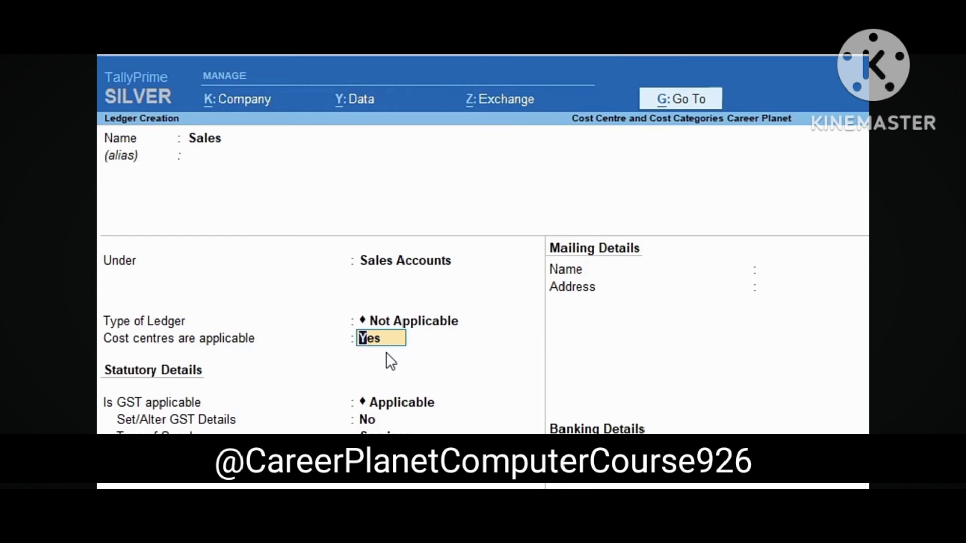
key(Return)
key(ctrl+a)
text(Sal)
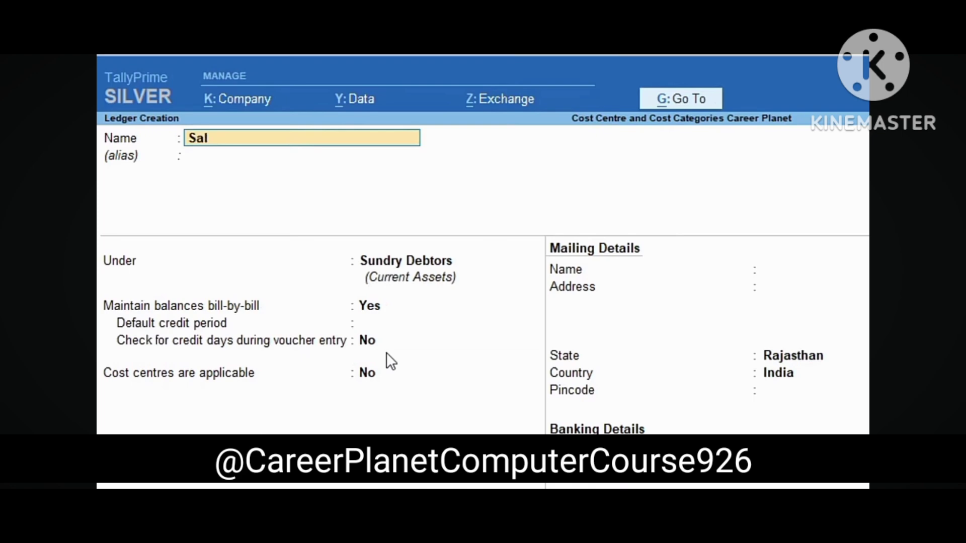
key(BackSpace)
key(BackSpace)
key(BackSpace)
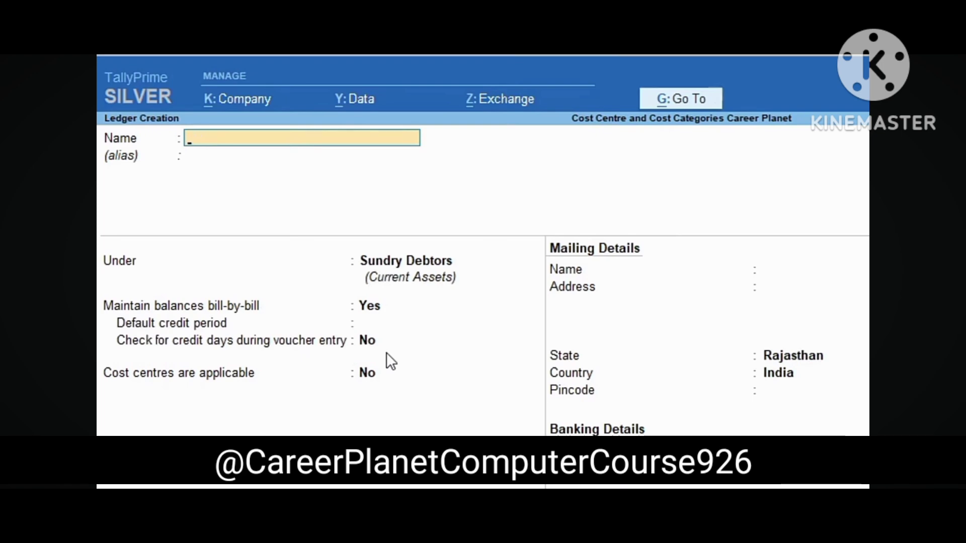
Name a new ledger 'Dis. Allowed' under Indirect Expenses, type Not Applicable
text(Dis. Allowed)
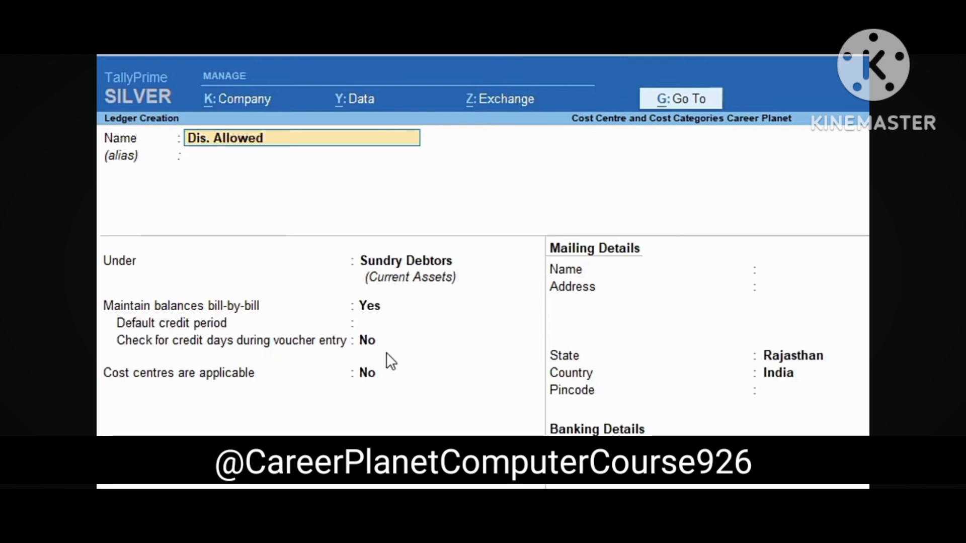
key(Return)
key(BackSpace)
text(In)
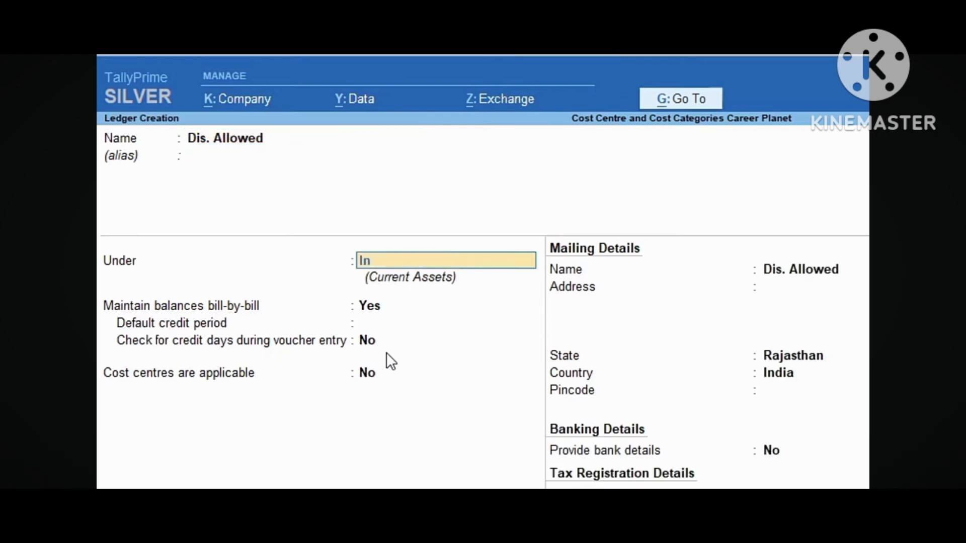
key(Return)
key(Return)
key(Return)
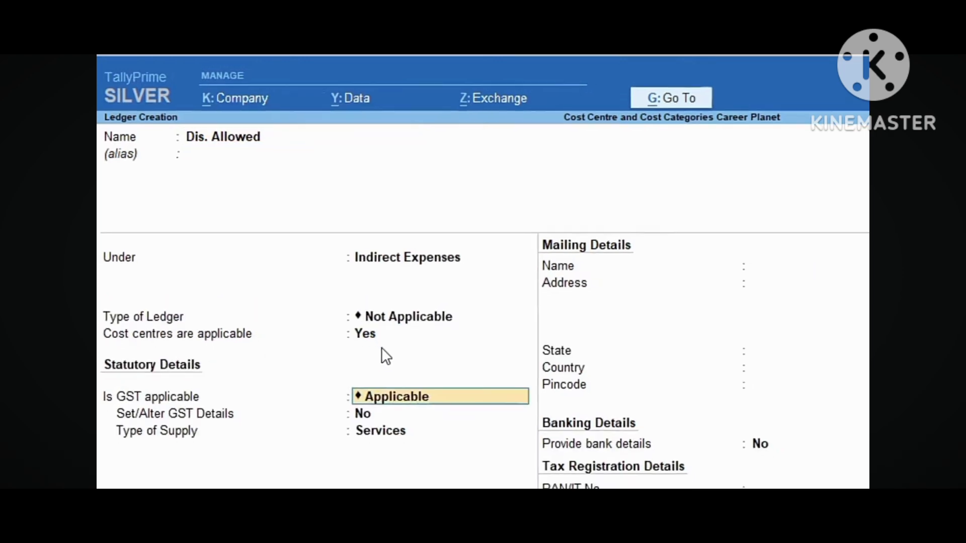
text(No)
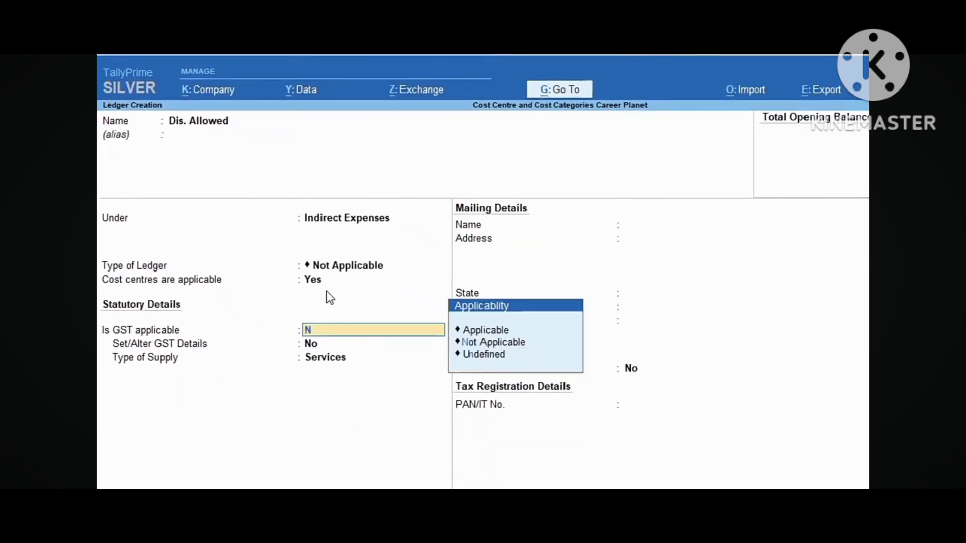
key(Return)
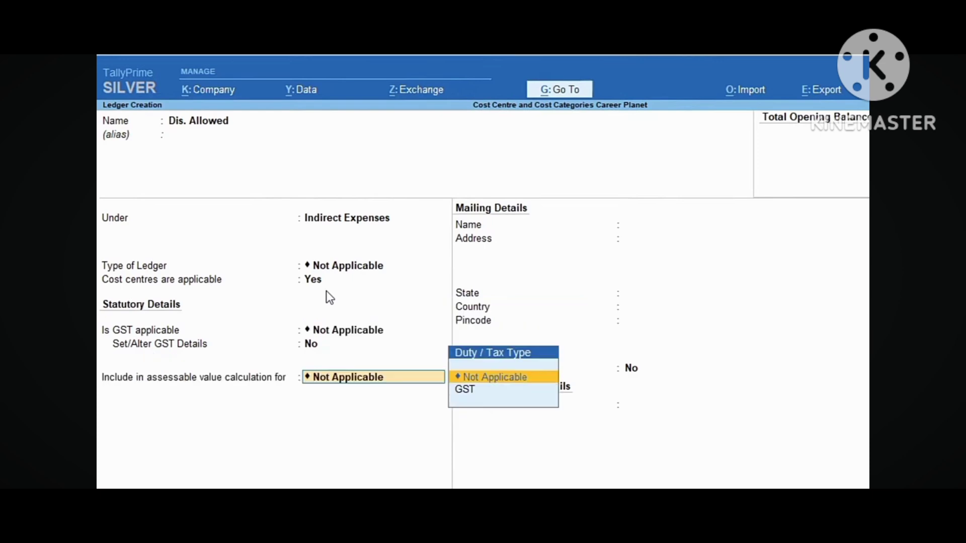
Include it in GST assessable value for Goods, Based on Value, and save it
key(Down)
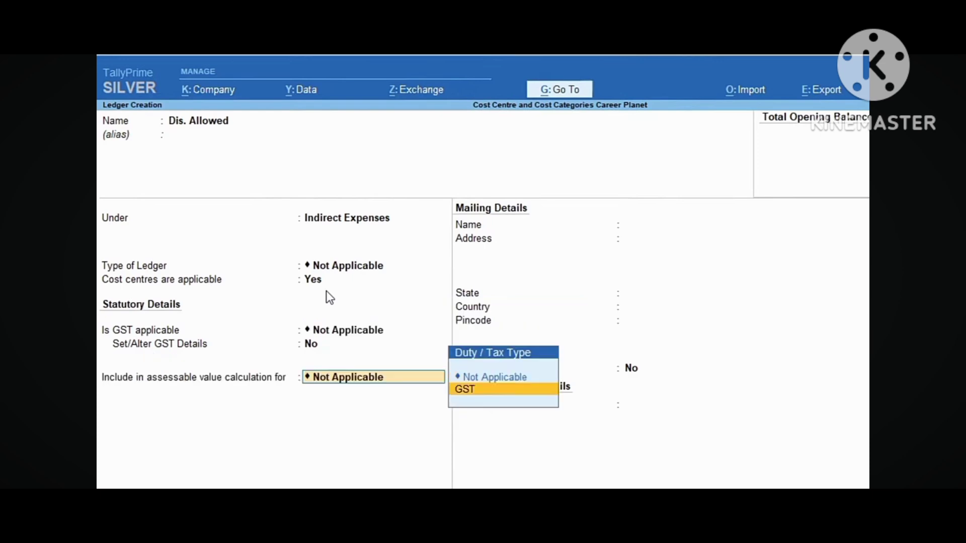
key(Return)
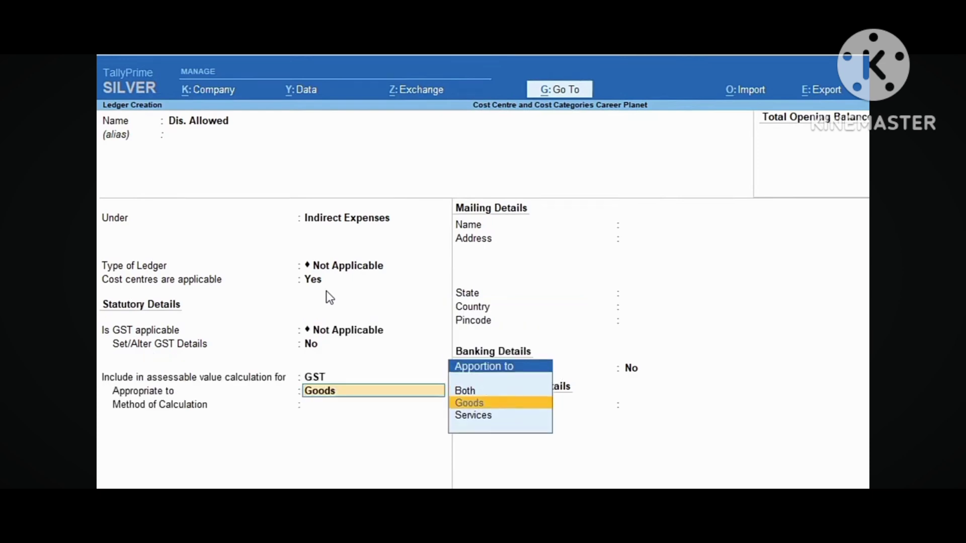
key(Return)
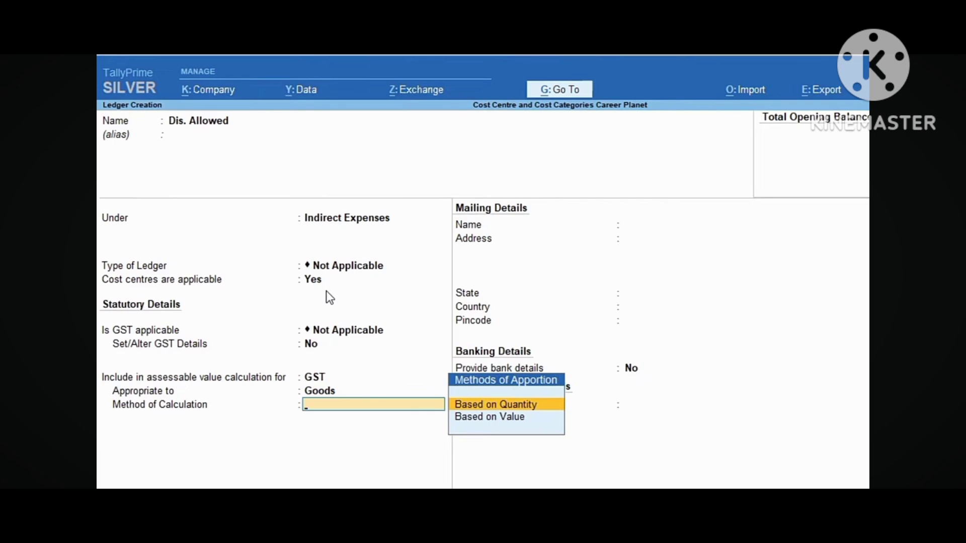
key(Down)
key(Return)
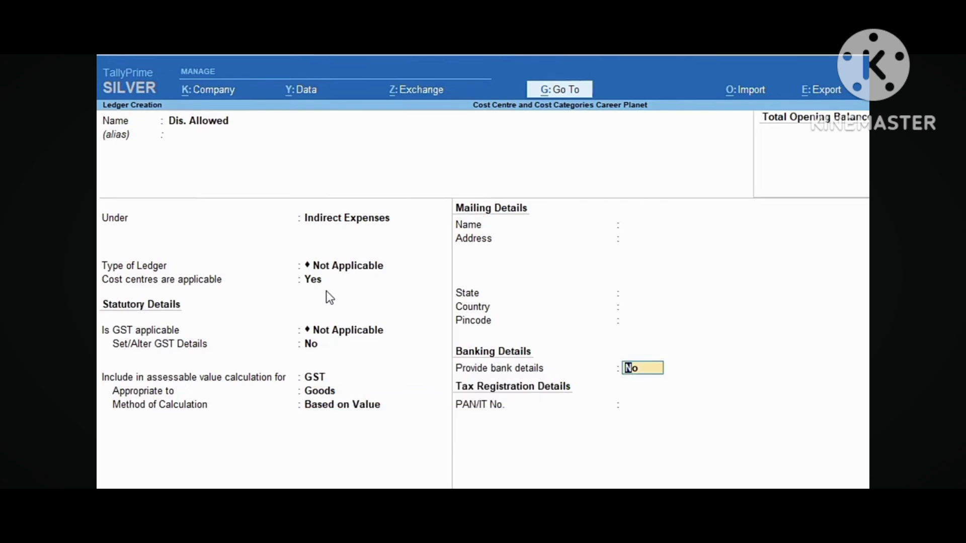
key(ctrl+a)
key(Escape)
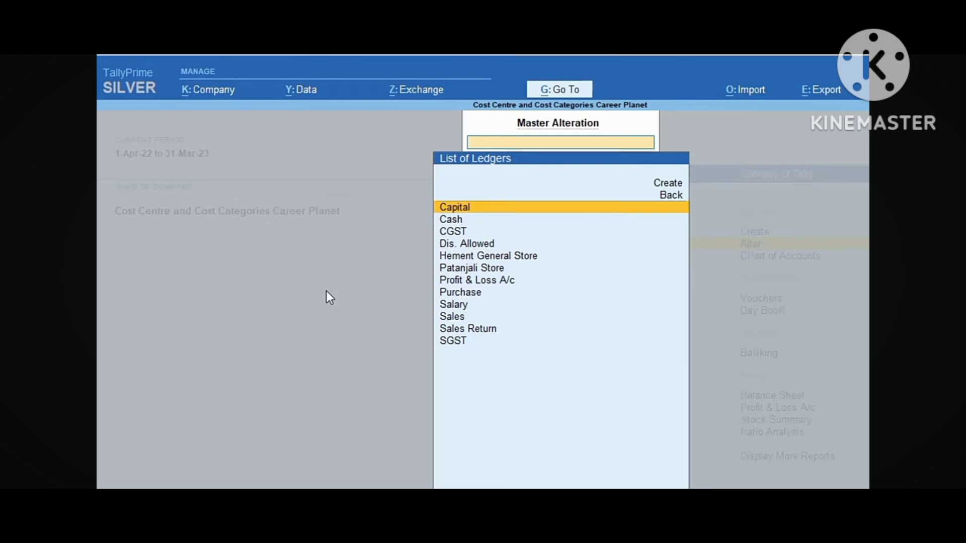
View the cost category list, confirming only Primary Cost Category exists, then return to Gateway
key(Down)
key(Down)
key(Down)
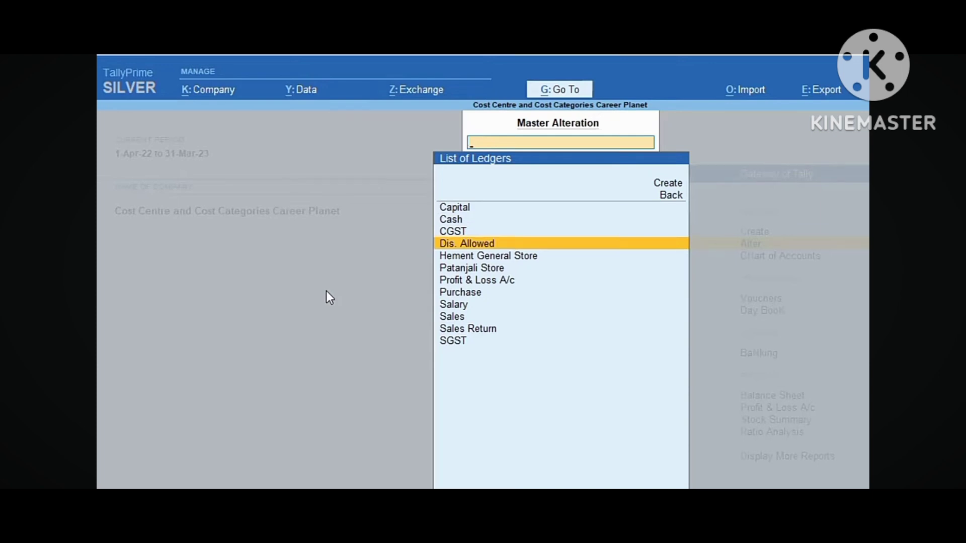
key(Up)
key(Up)
key(Up)
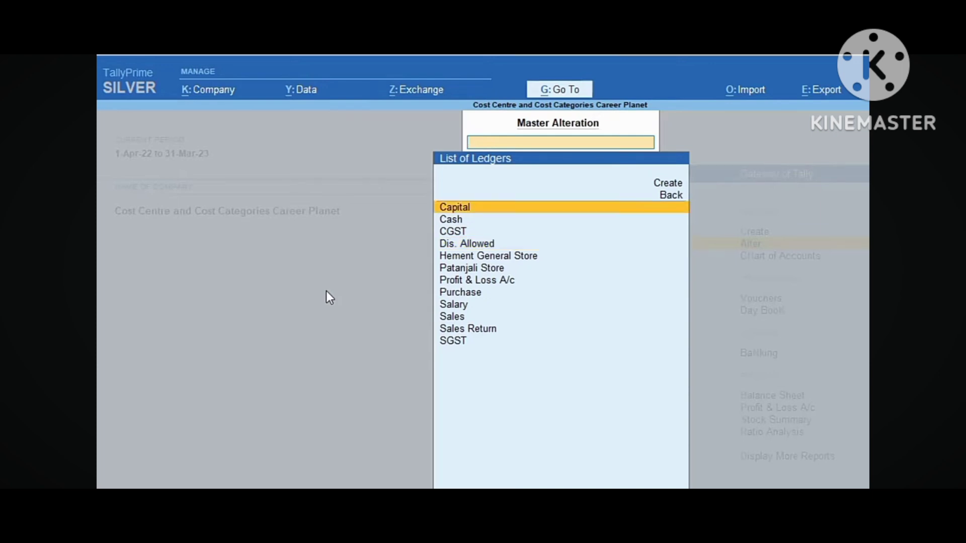
key(BackSpace)
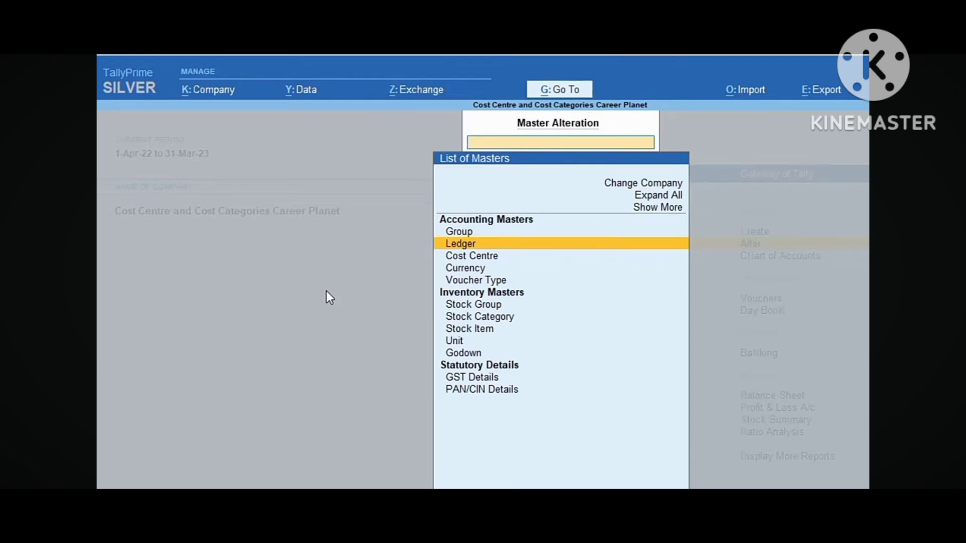
key(Down)
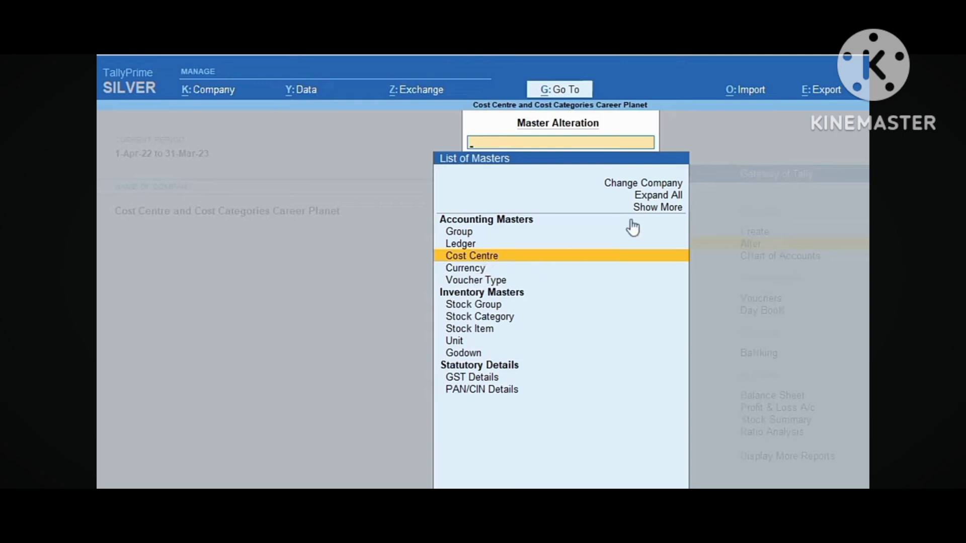
click(658, 215)
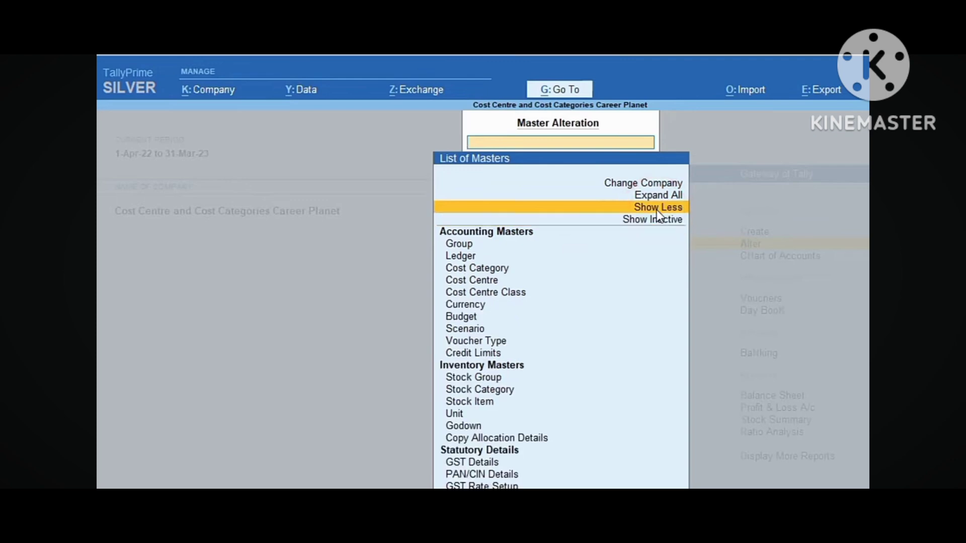
key(Down)
key(Down)
key(Down)
key(Down)
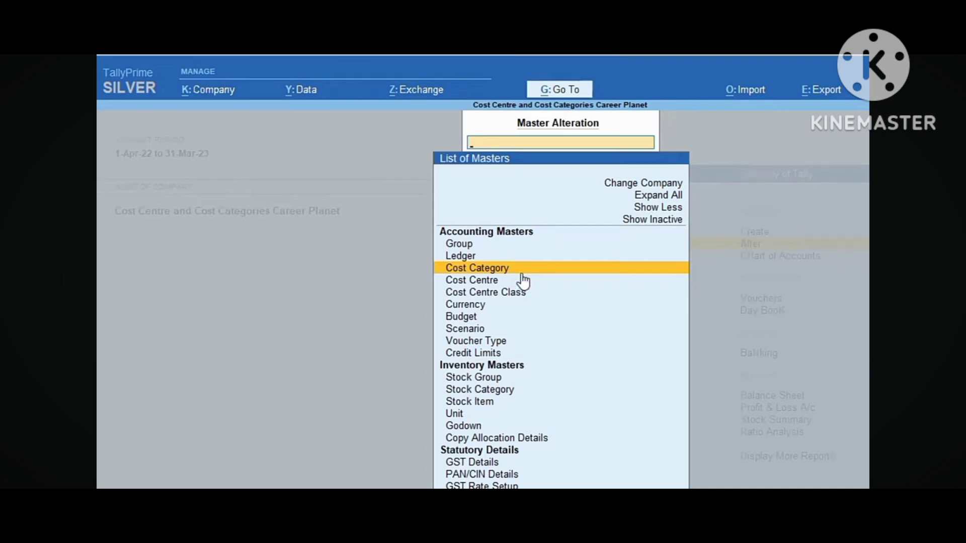
key(Return)
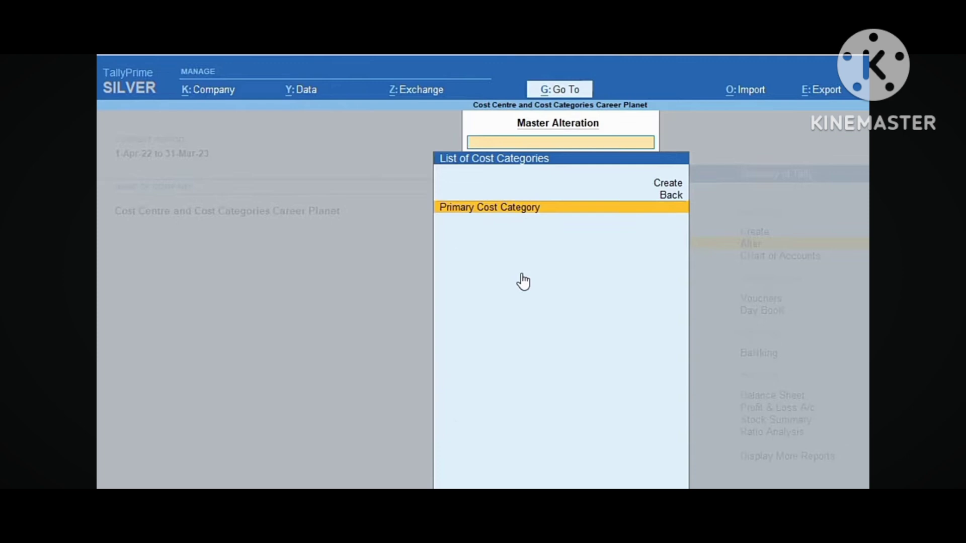
key(Escape)
key(Escape)
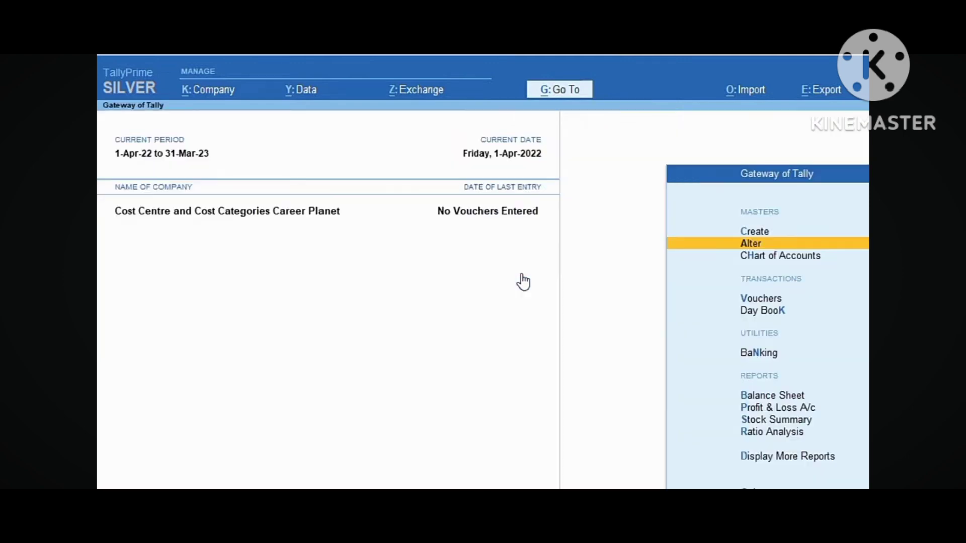
Start creating a Cost Category from the expanded list of masters
key(Up)
key(Return)
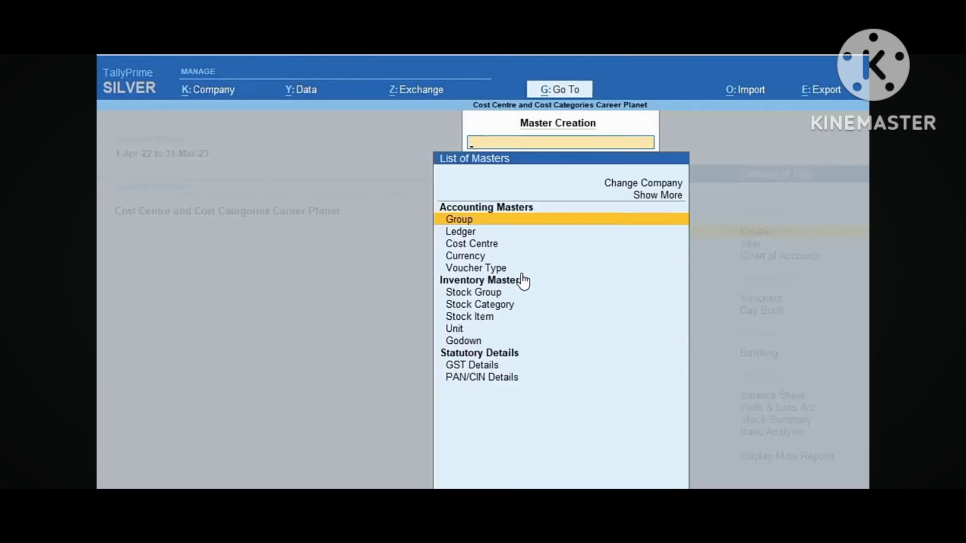
key(Up)
key(Up)
key(Return)
key(Down)
key(Down)
key(Down)
key(Down)
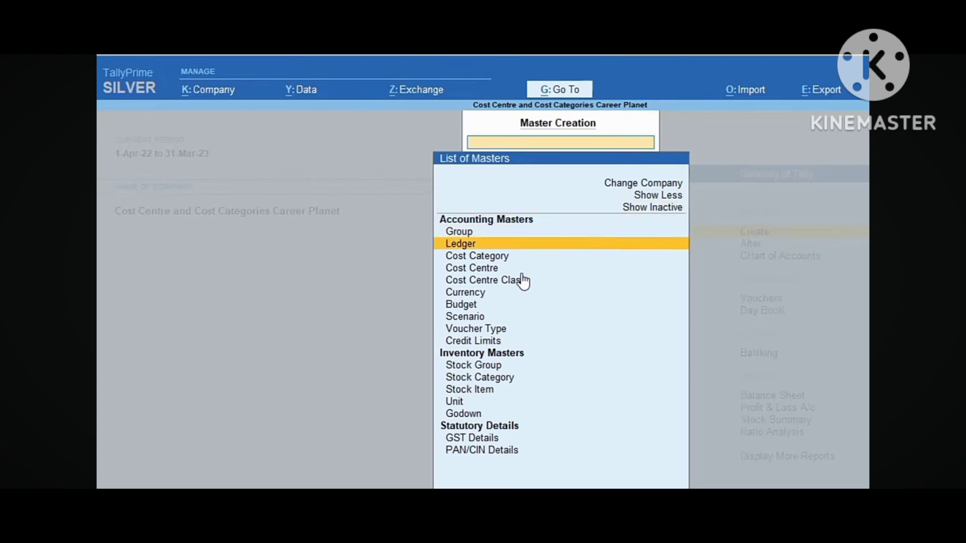
key(Return)
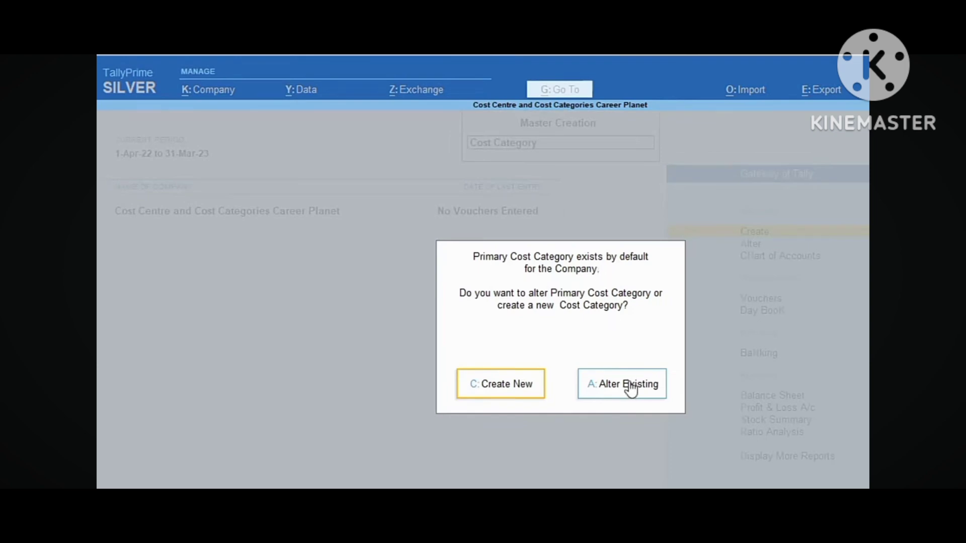
Create cost category 'Raj' with revenue item allocation Yes
click(517, 387)
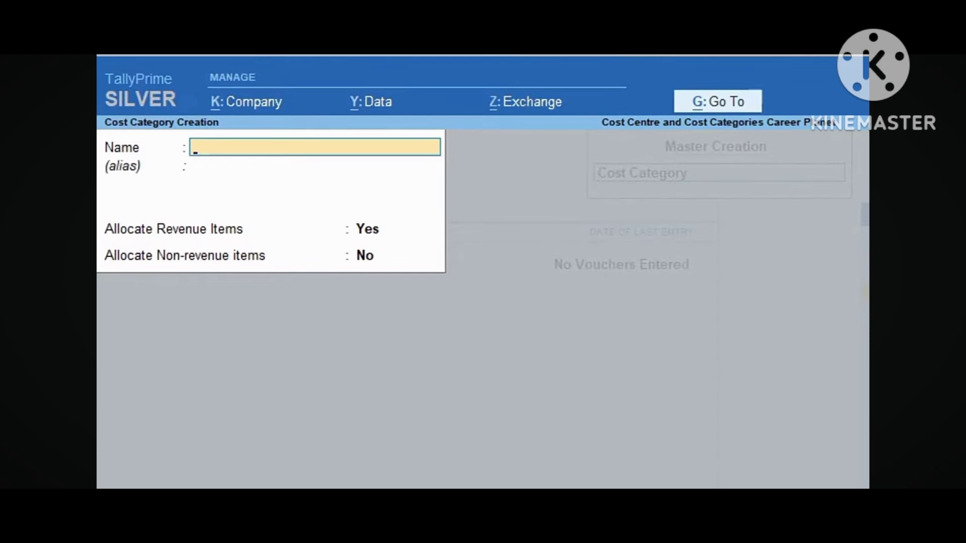
text(RAJ)
key(BackSpace)
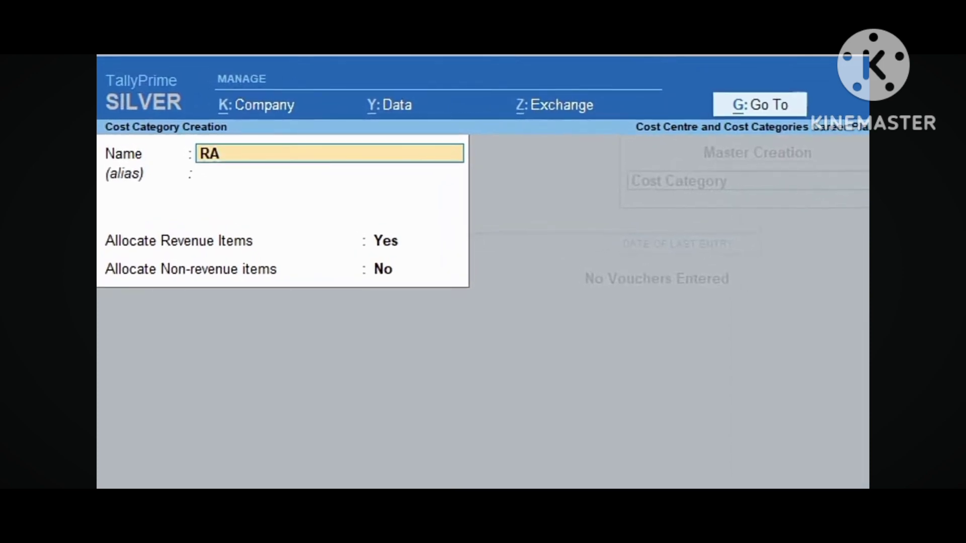
key(BackSpace)
key(BackSpace)
text(Raj)
key(Return)
key(Return)
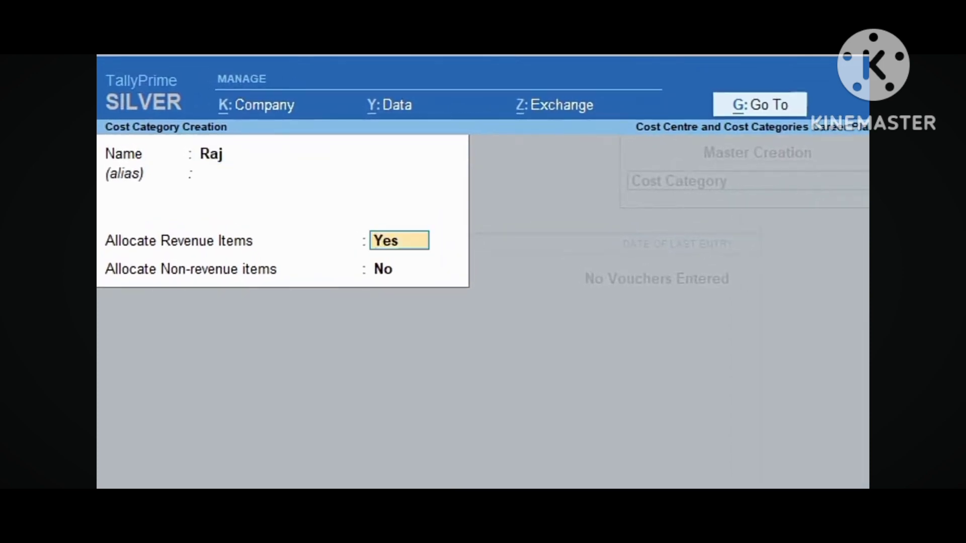
key(Return)
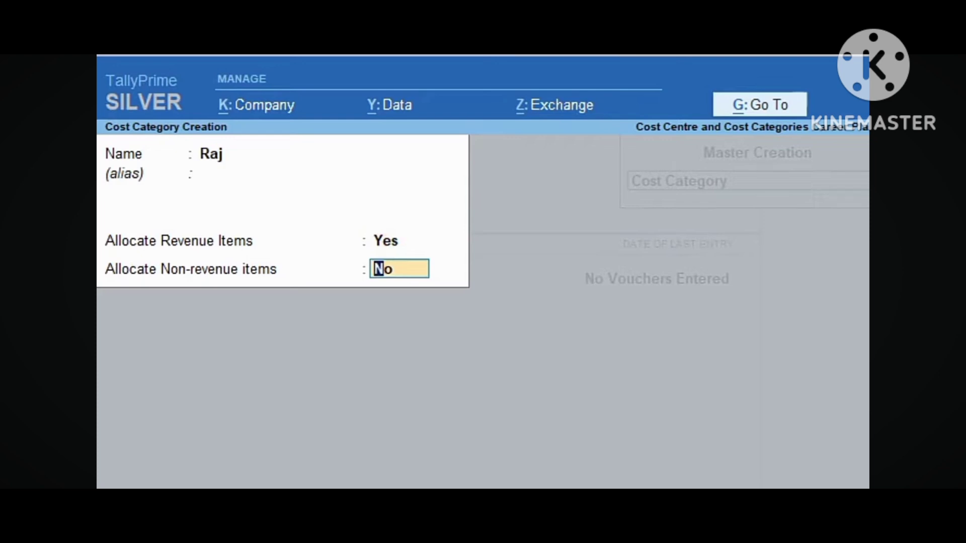
key(Return)
key(Return)
Create cost category 'Rohit' with the default allocation settings
text(Ra)
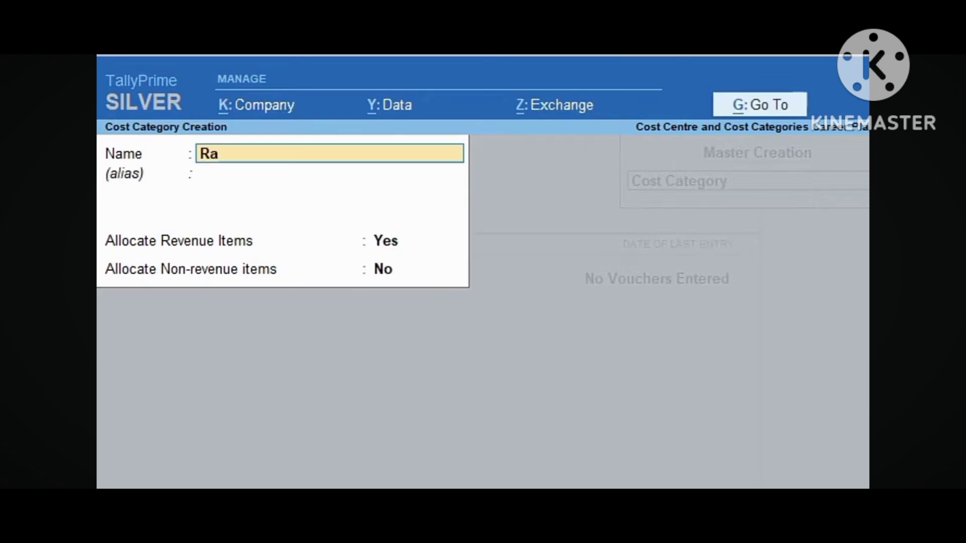
key(BackSpace)
text(oth_)
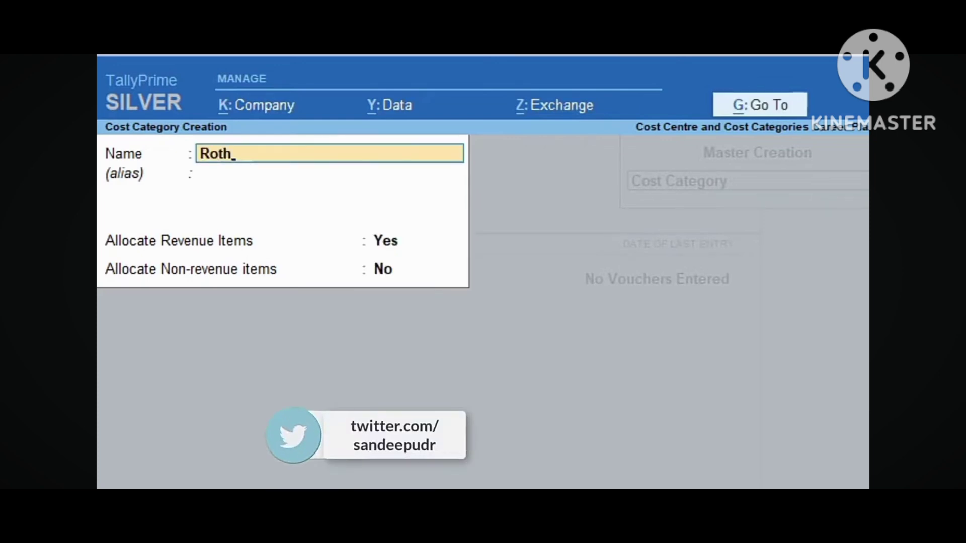
key(BackSpace)
key(BackSpace)
key(BackSpace)
text(hit)
key(Return)
key(Return)
key(Return)
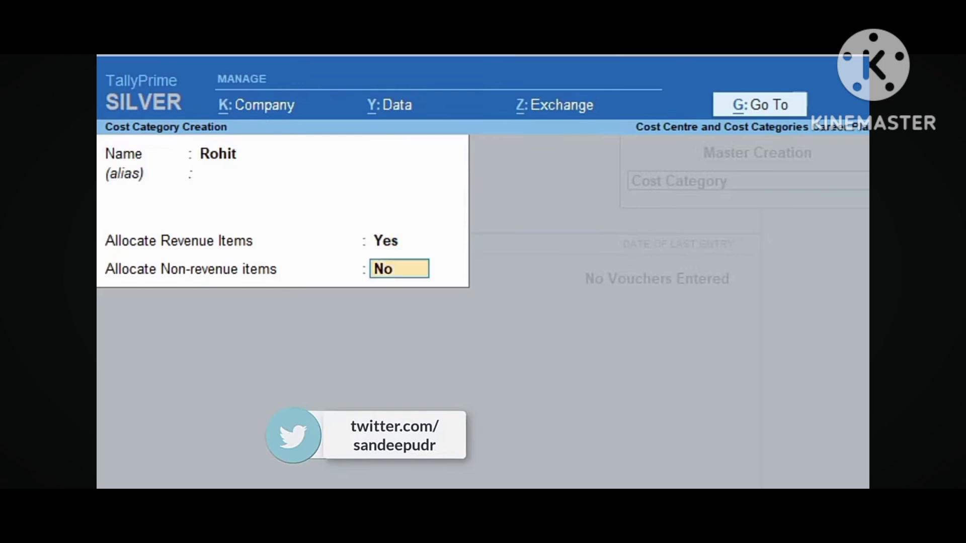
key(Return)
key(Return)
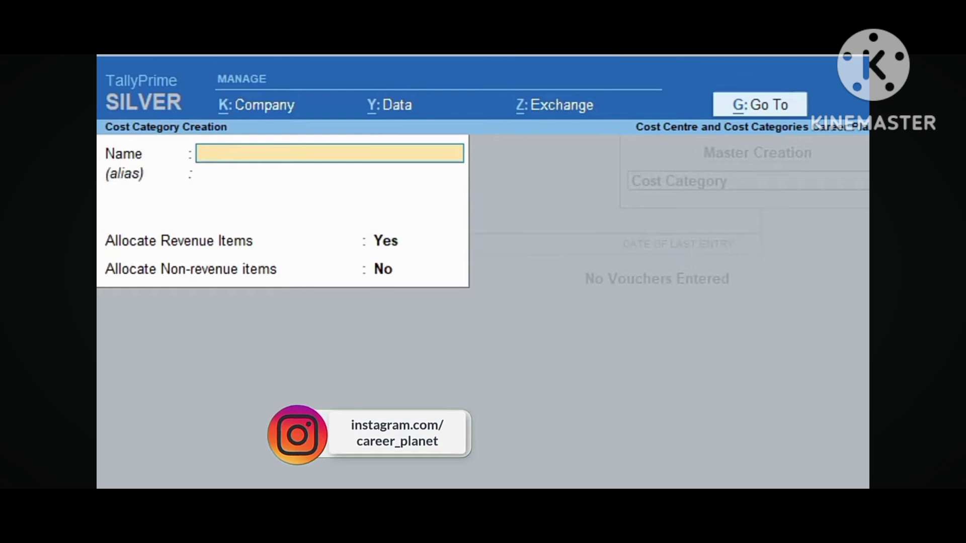
Create cost categories 'Tiya' and 'Anita', keeping revenue Yes and non-revenue No
text(Tiya)
key(Return)
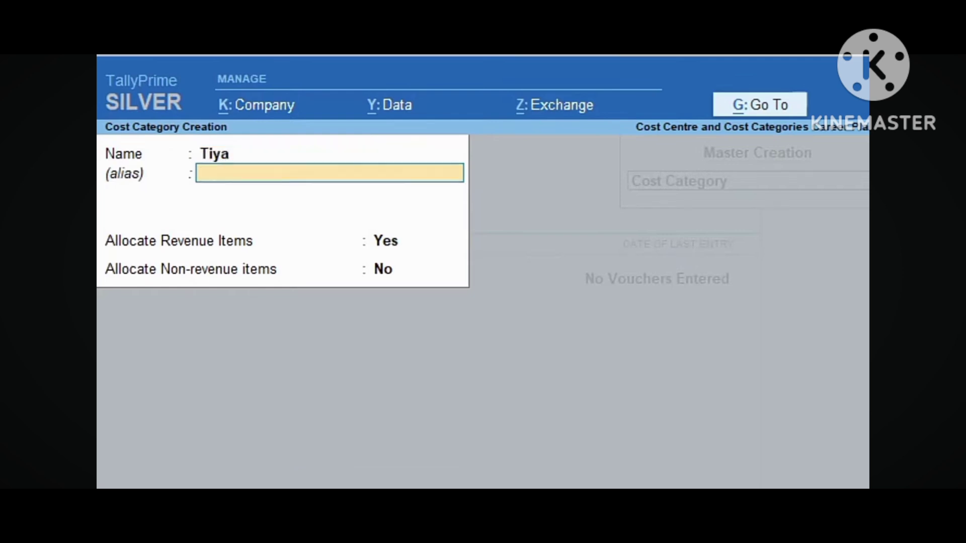
key(Return)
key(Return)
key(Return)
key(Return)
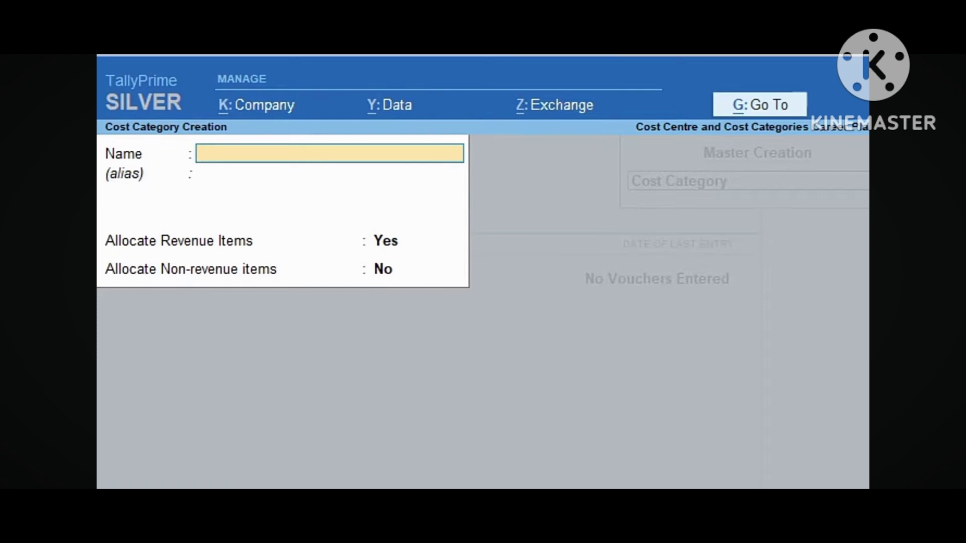
text(Anita)
key(Return)
key(Return)
key(Return)
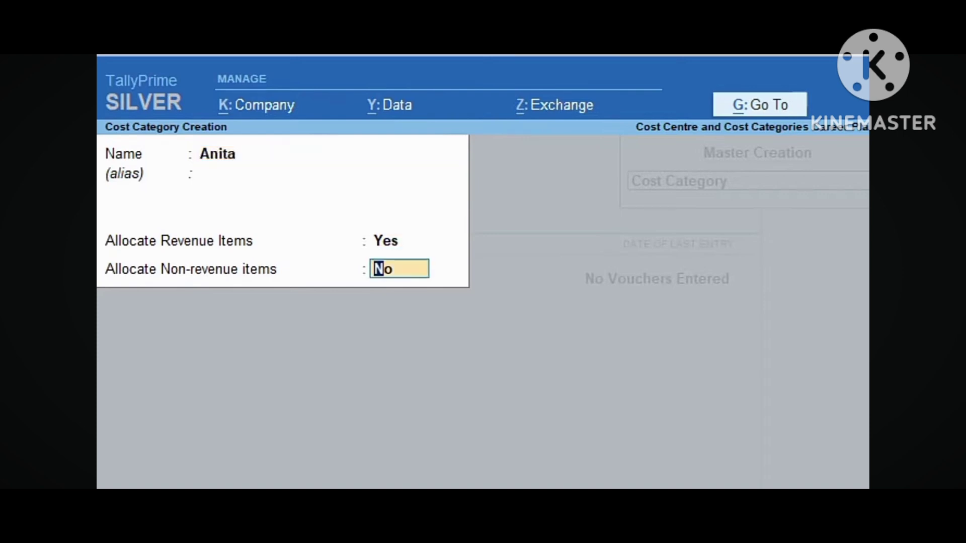
key(Return)
key(Return)
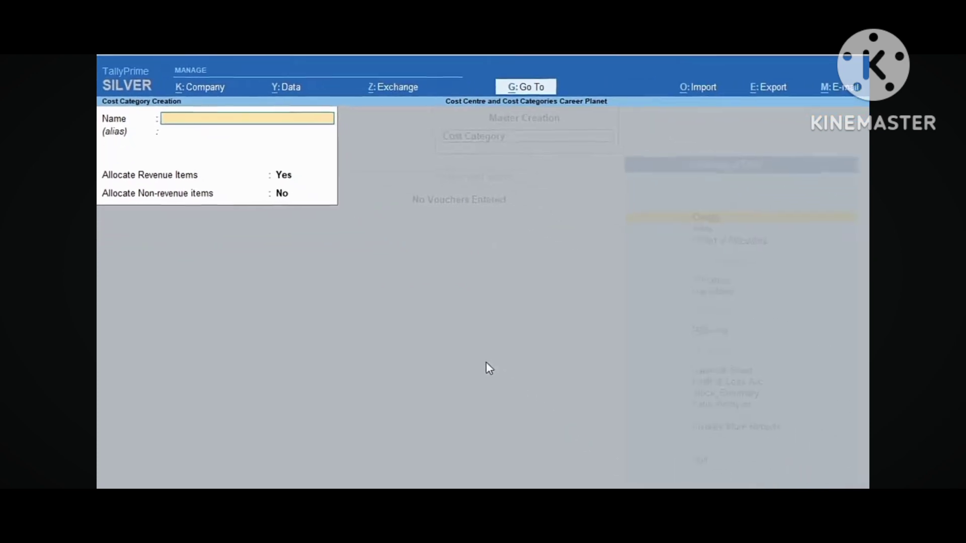
key(Escape)
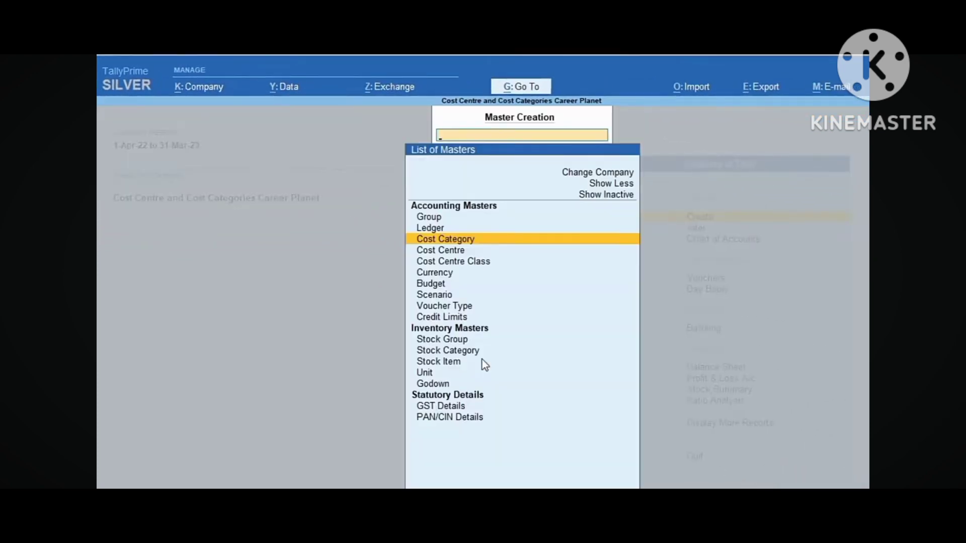
Create cost centres 'Raj Sales' and 'Raj Salary' under category Raj, parent Primary
key(Down)
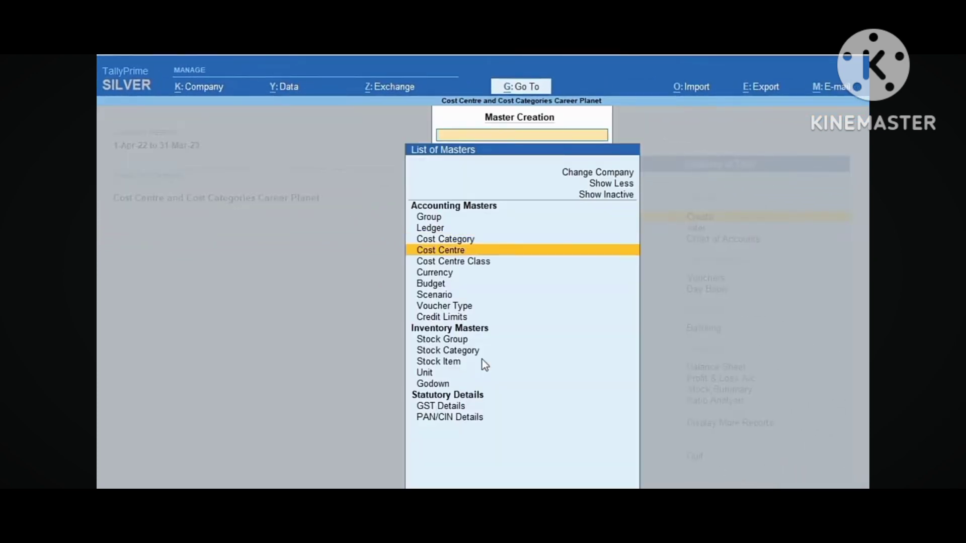
key(Return)
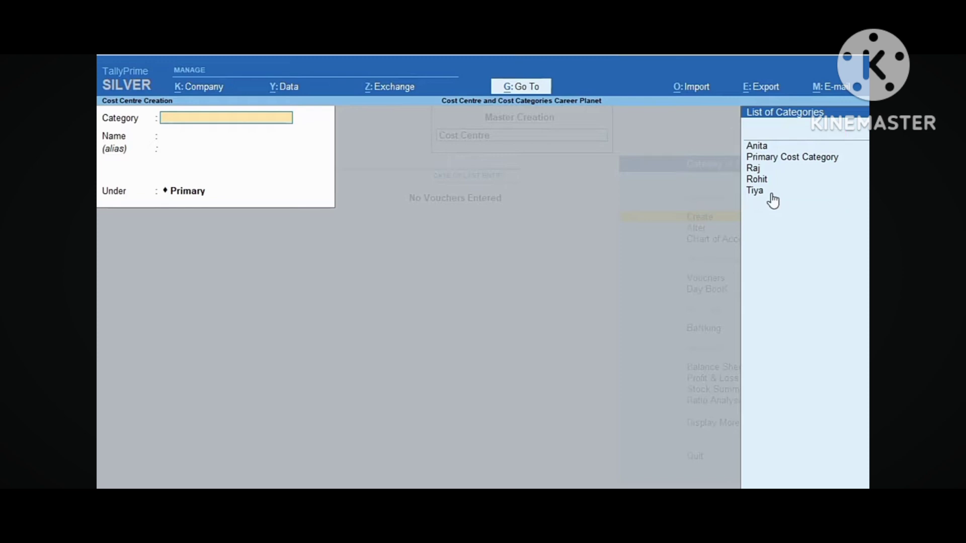
click(753, 170)
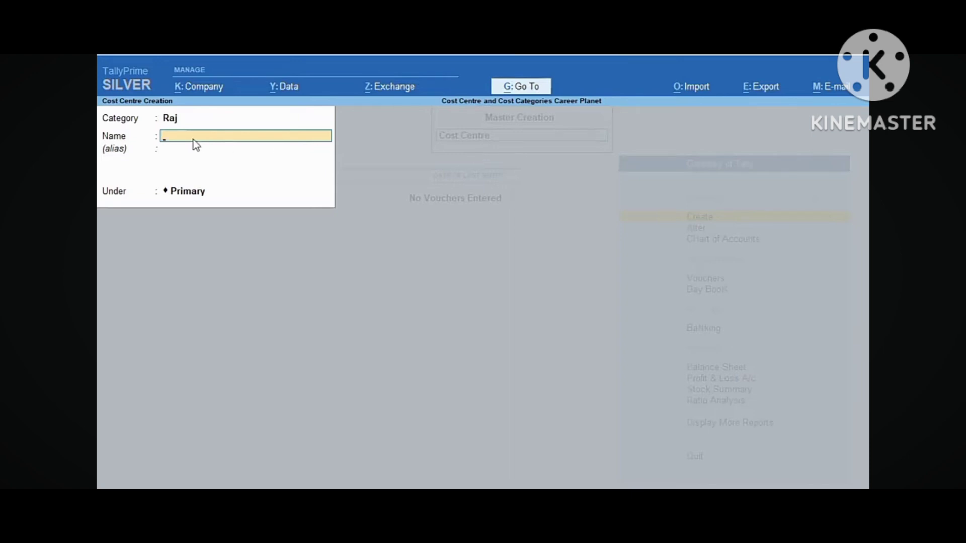
text(Raj)
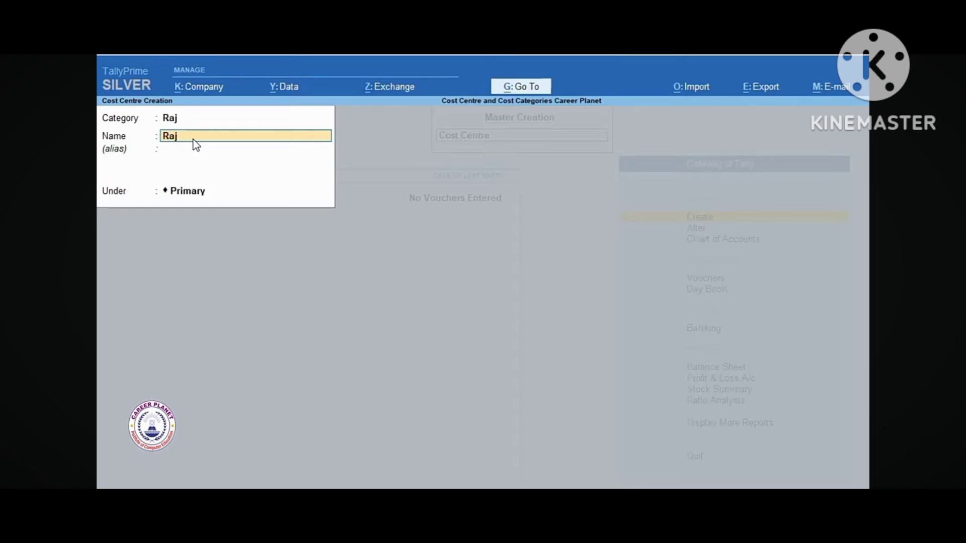
text( Sales)
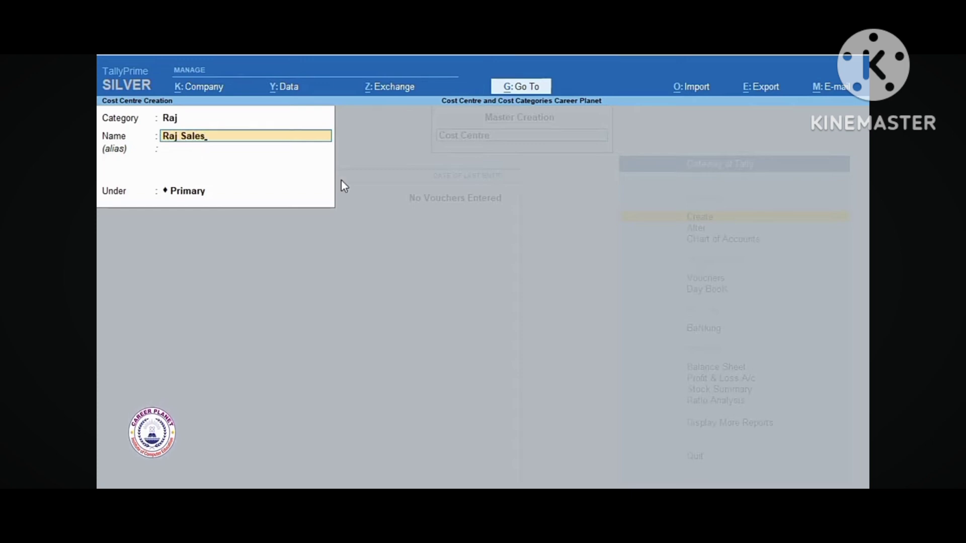
key(Return)
key(Return)
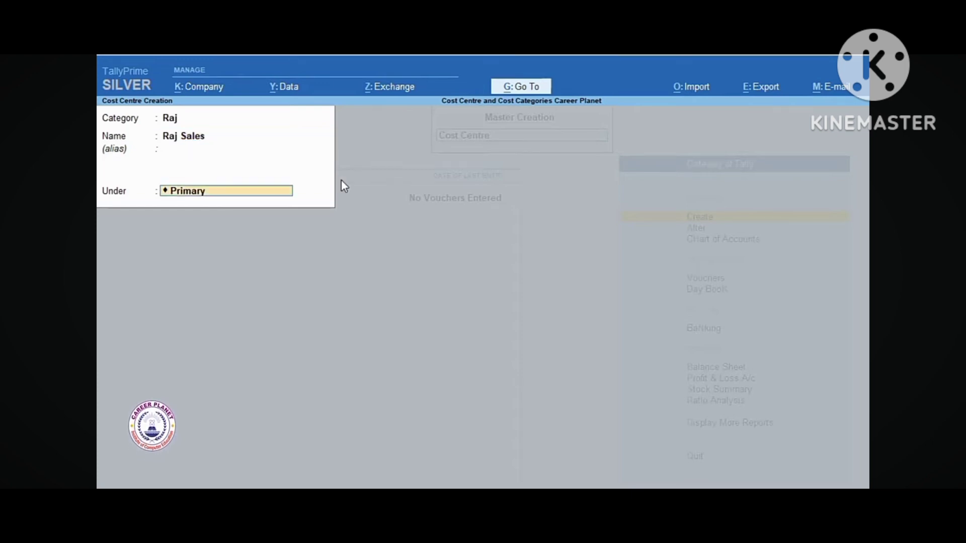
key(Return)
text(Raj)
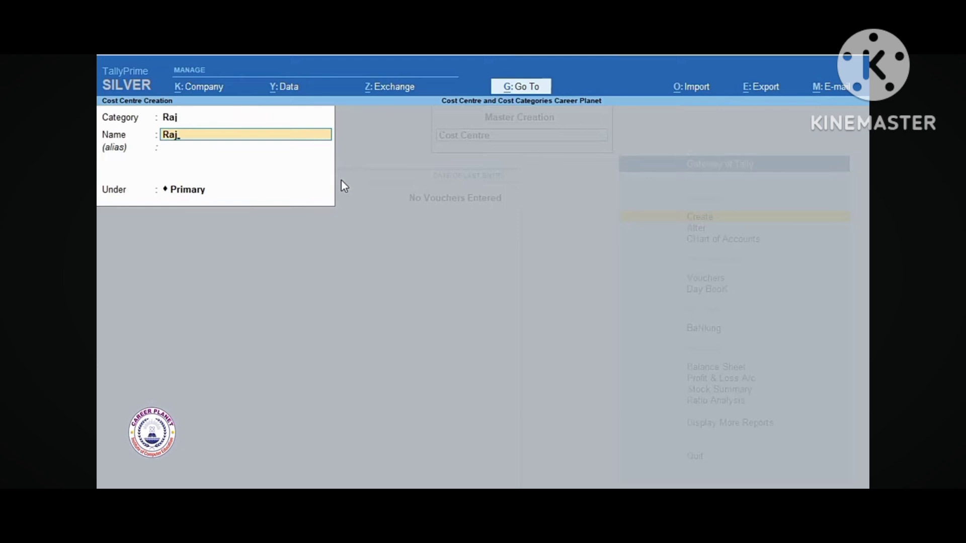
text( Salary)
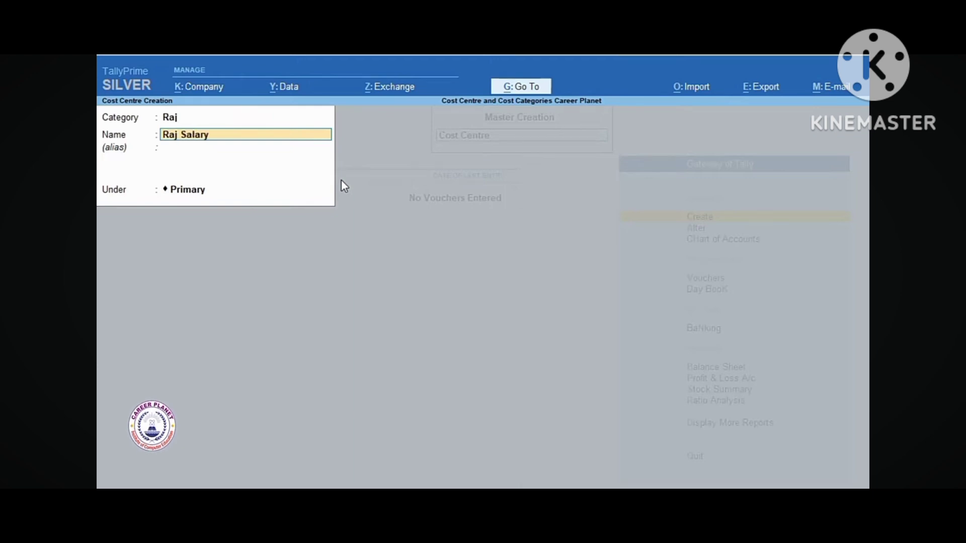
key(Return)
key(Return)
key(Return)
key(Return)
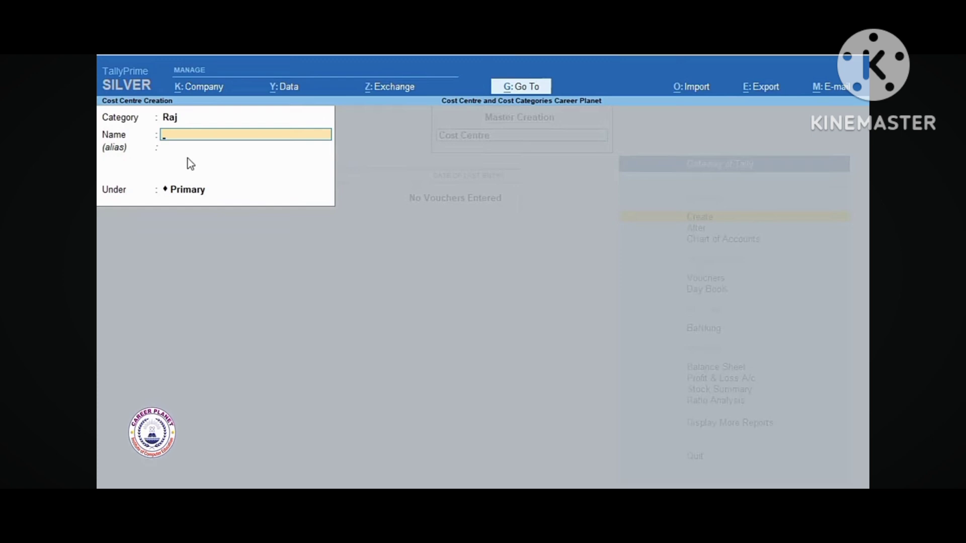
key(shift+Tab)
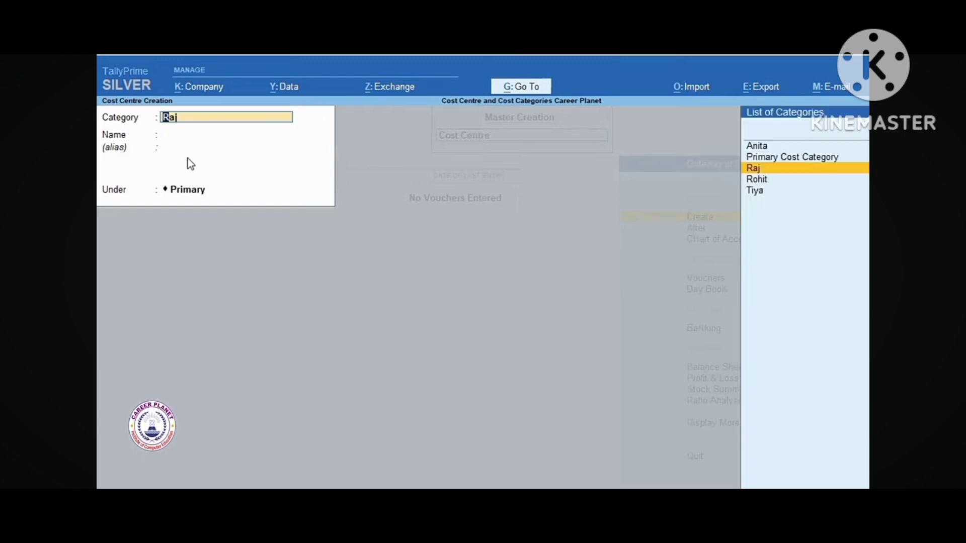
Create cost centres 'Rohit Sales' and 'Rohit Salary' under category Rohit
key(Down)
key(Return)
text(Roht)
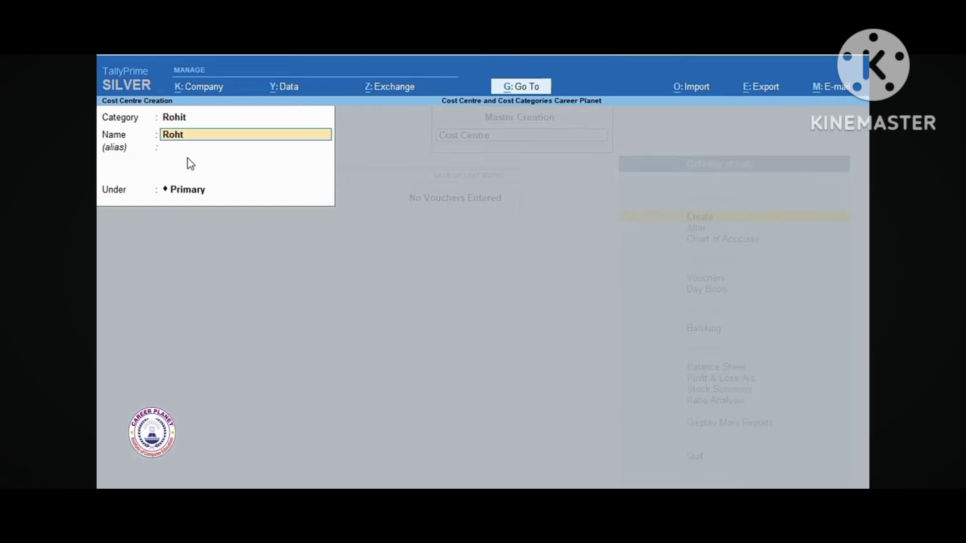
key(BackSpace)
text(it Sa)
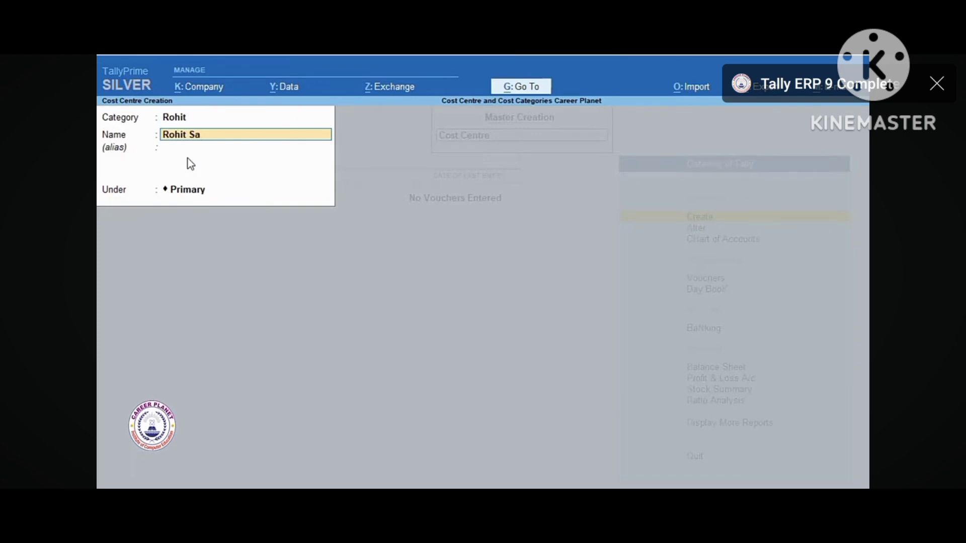
text(les)
key(Return)
key(Return)
key(Return)
key(Return)
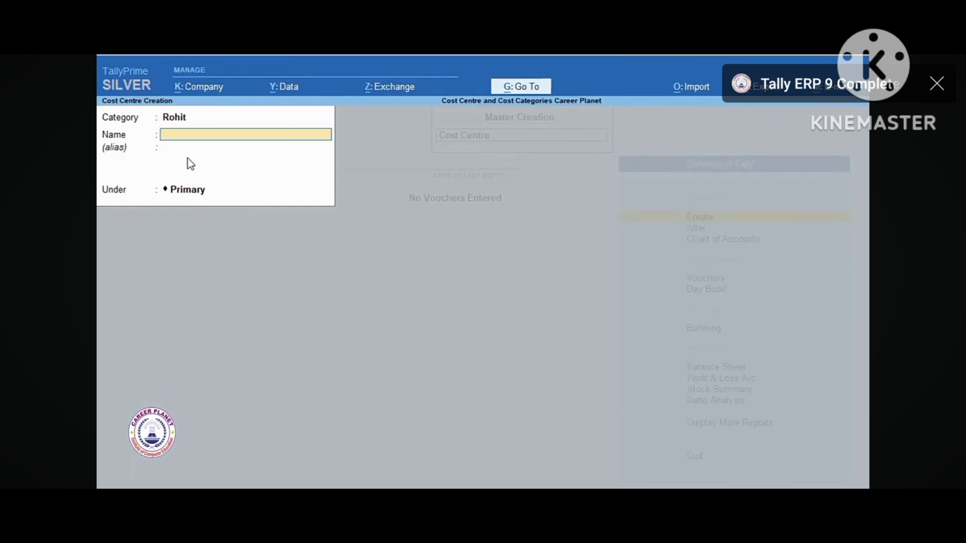
text(Rohit Salary)
key(Return)
key(Return)
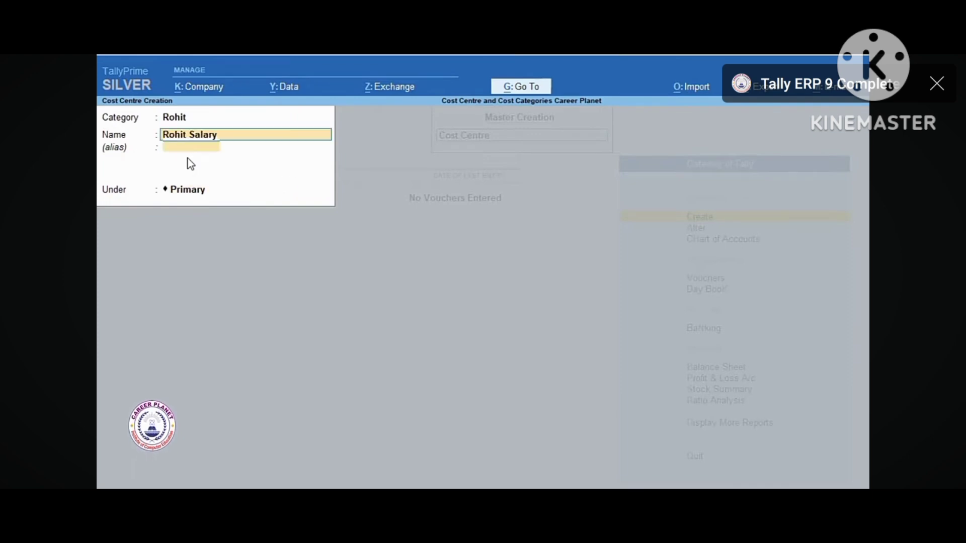
Create cost centres 'Anita Sales' and 'Anita Salary' under category Anita
key(Return)
key(Return)
key(BackSpace)
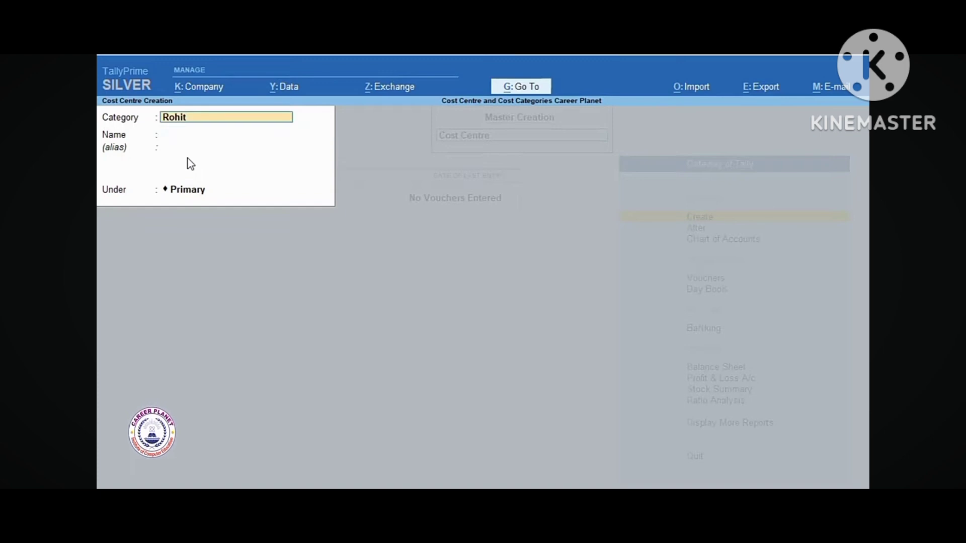
text(A)
key(Return)
text(Anita)
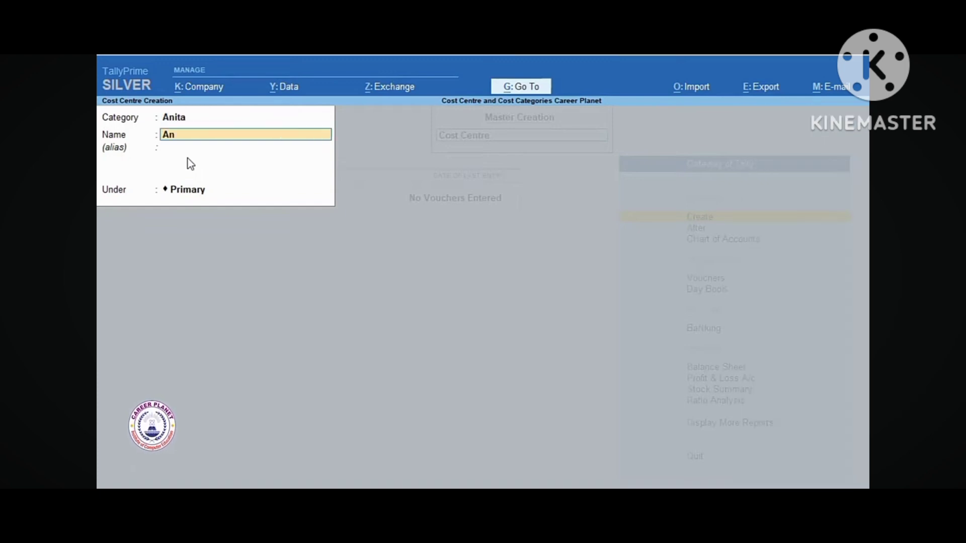
text( Sales)
key(Return)
key(Return)
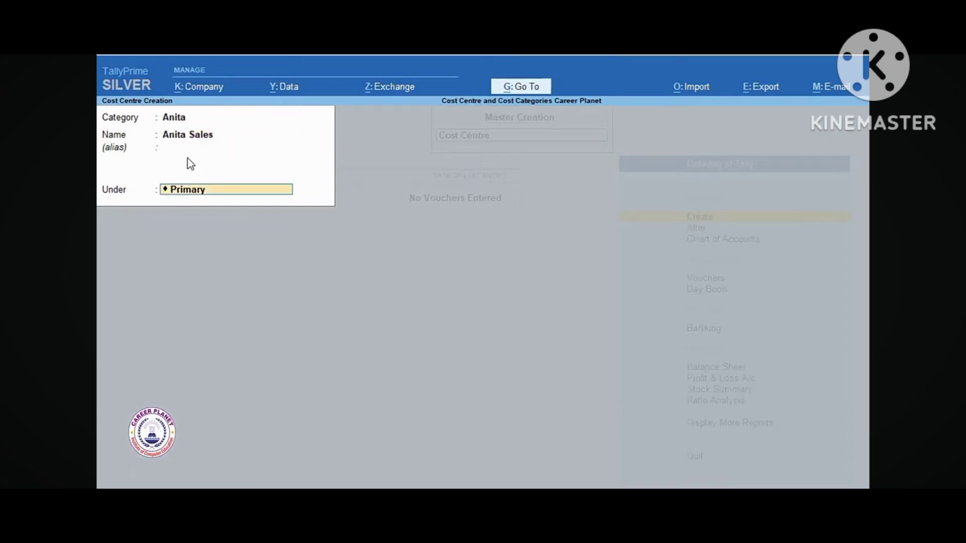
key(Return)
key(BackSpace)
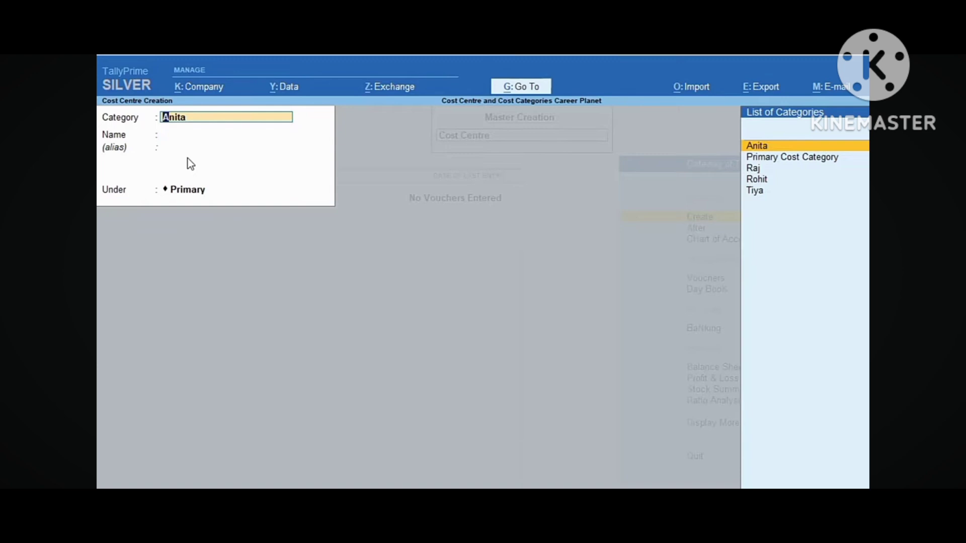
key(Return)
text(Anit)
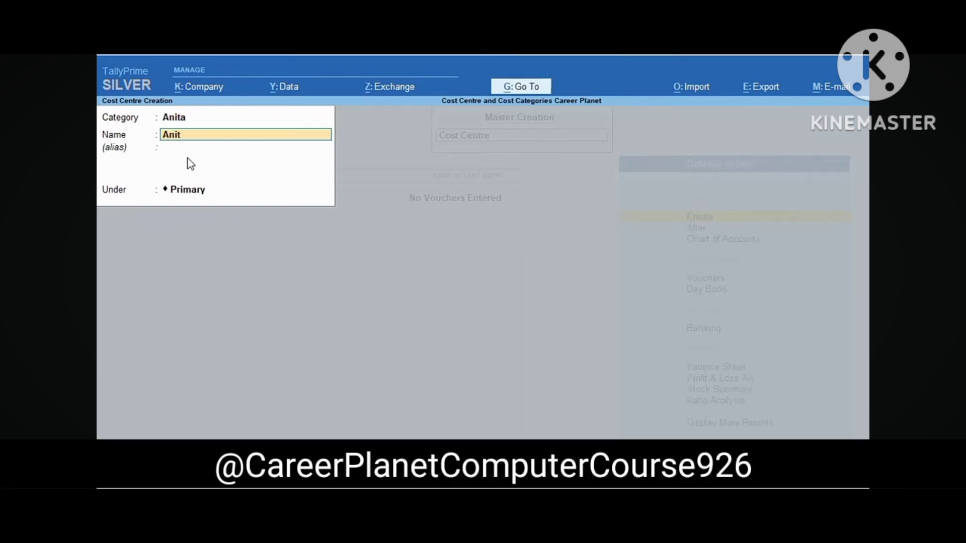
text(a Salary)
key(Return)
Create cost centres 'Tiya Sales' and 'Tiya Salary' under category Tiya
key(Return)
key(BackSpace)
text(Ti)
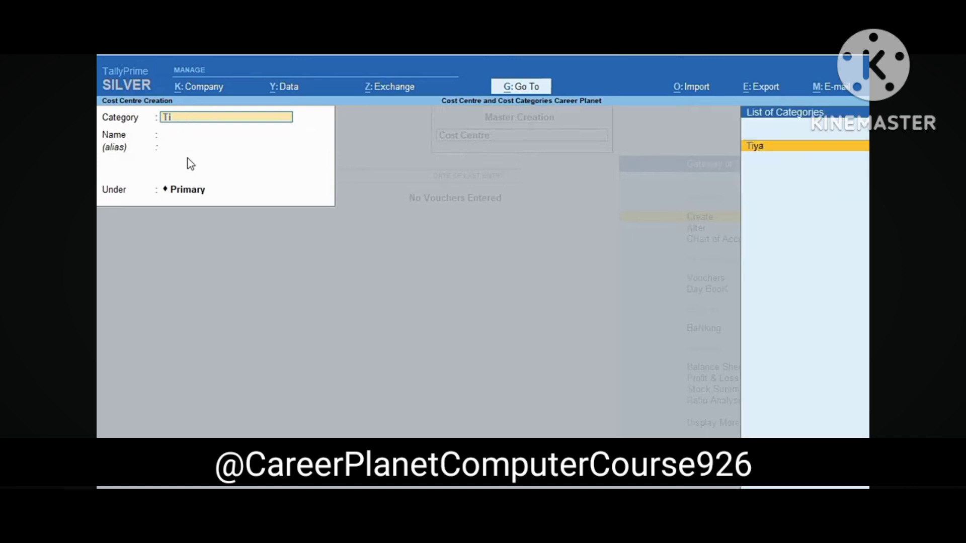
key(Return)
text(Tiya Sales)
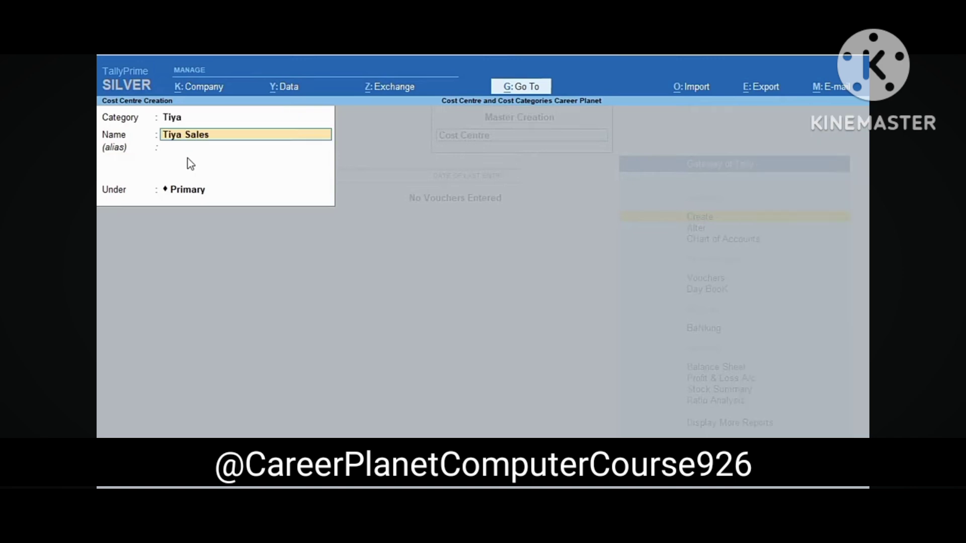
key(Return)
key(Return)
text(Tiya Salary)
key(Return)
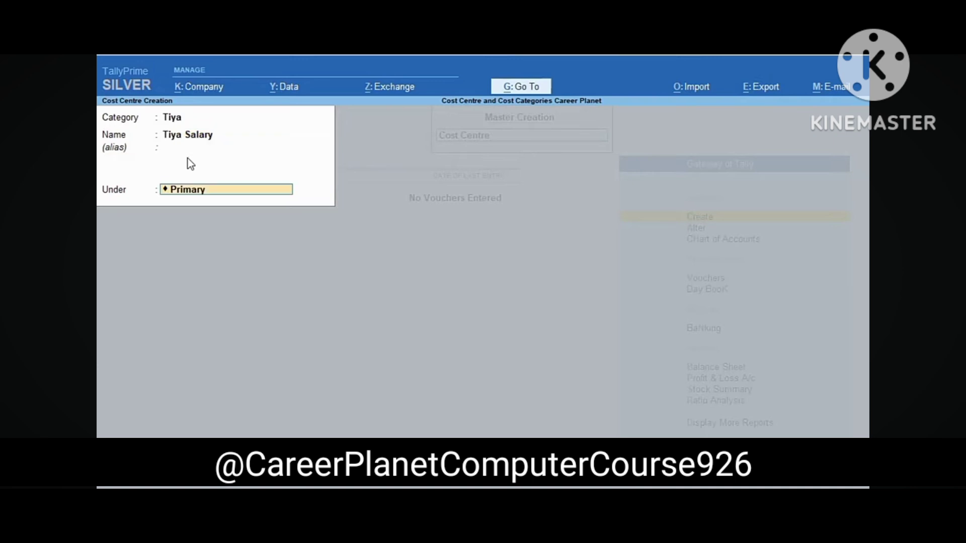
key(Return)
key(Return)
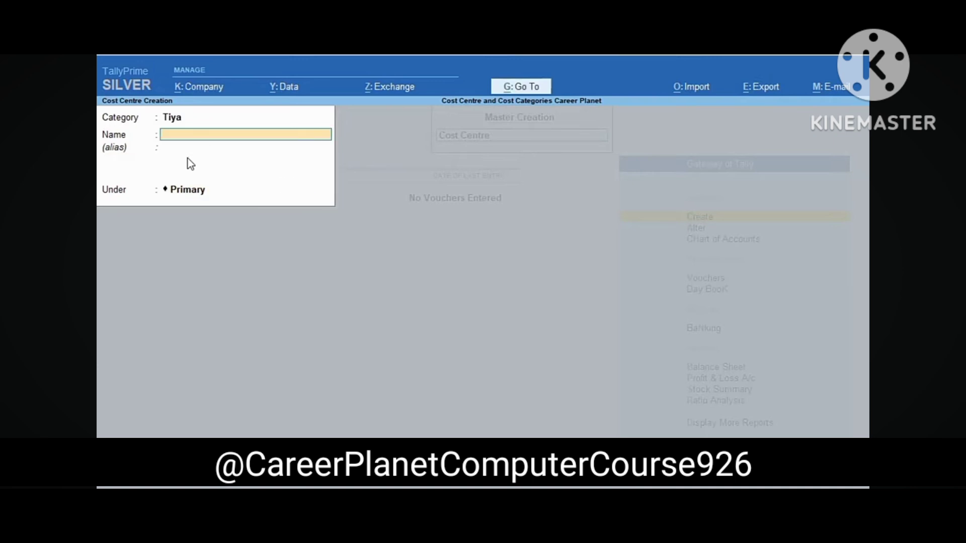
key(Escape)
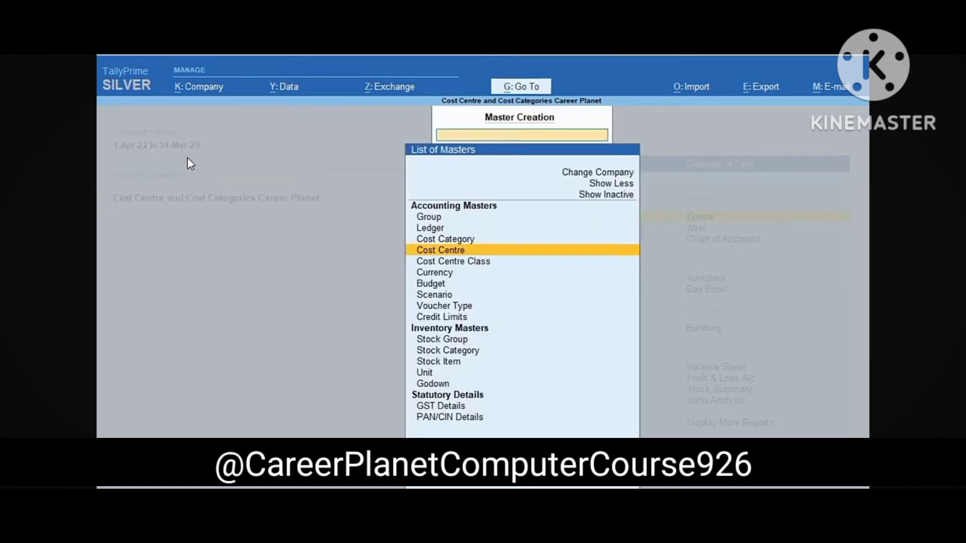
Create stock group 'Biscuit' with quantities added up and GST details enabled
key(Down)
key(Down)
key(Down)
key(Down)
key(Down)
key(Down)
key(Down)
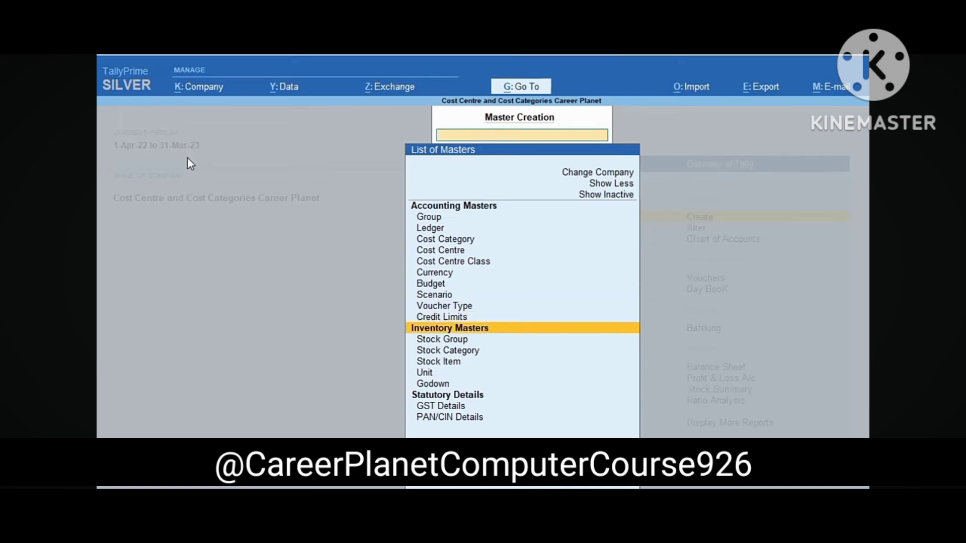
key(Return)
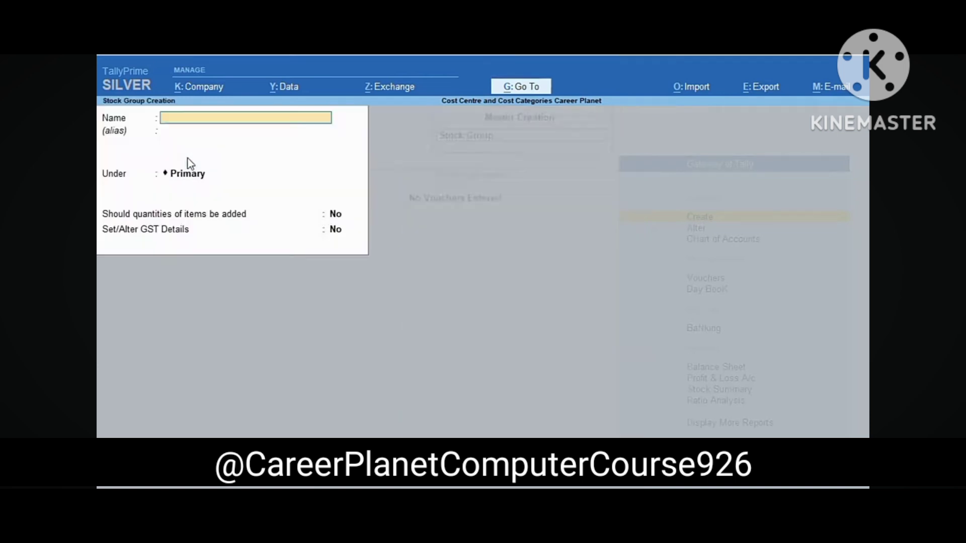
text(Biscuit)
key(Return)
key(Return)
key(Return)
text(y)
key(Return)
text(y)
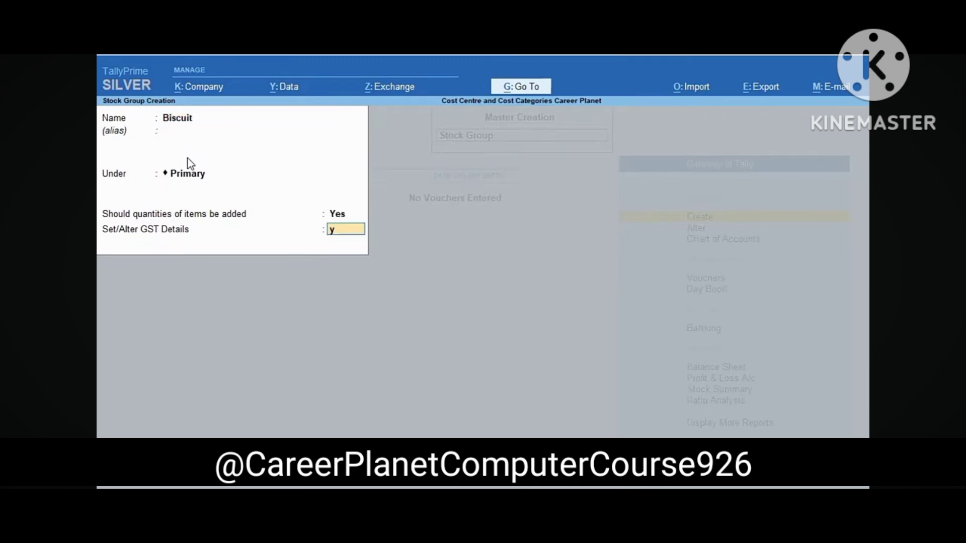
key(Return)
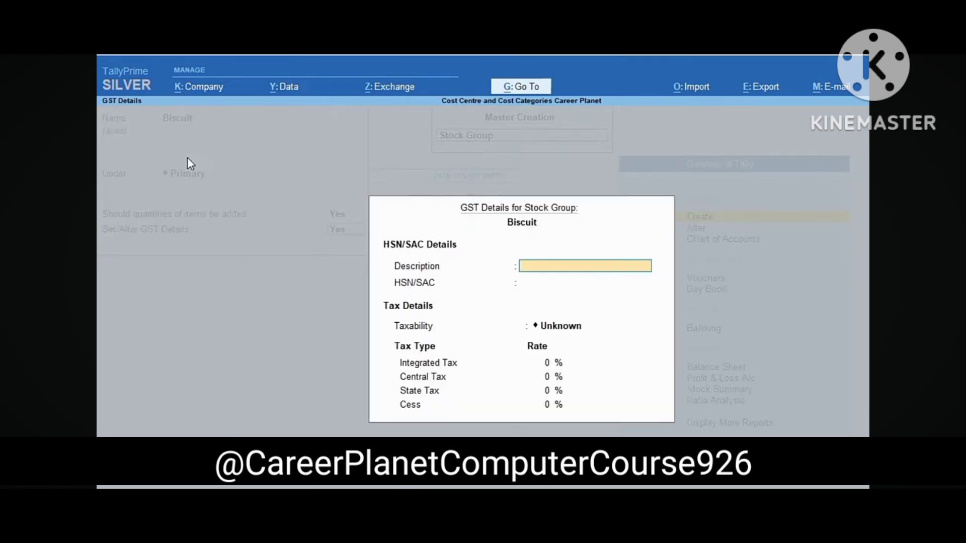
Give Biscuit HSN 19053100, Taxable, 5% integrated tax, and save the group
key(Return)
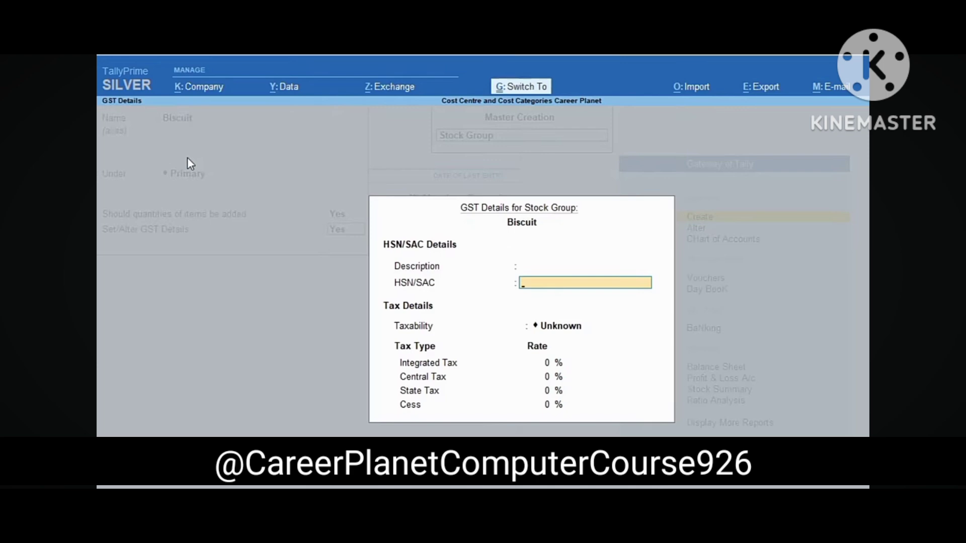
text(19053100)
key(Return)
key(Down)
key(Down)
key(Down)
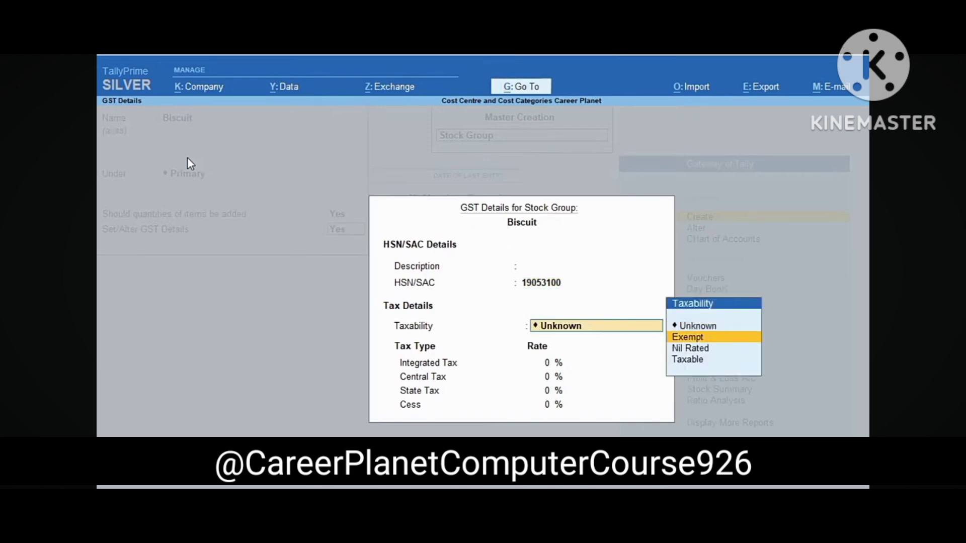
key(Return)
text(5)
key(Return)
key(Return)
key(Return)
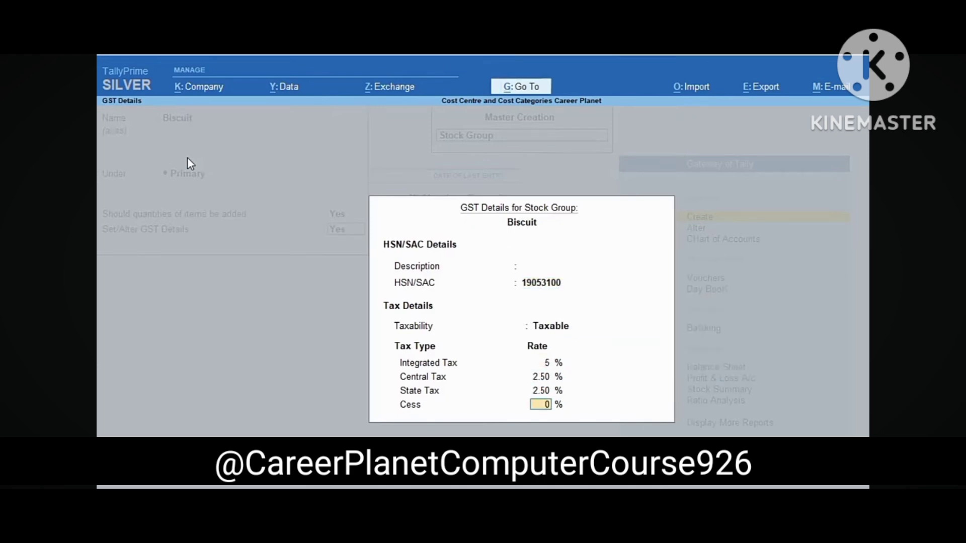
key(Return)
key(Return)
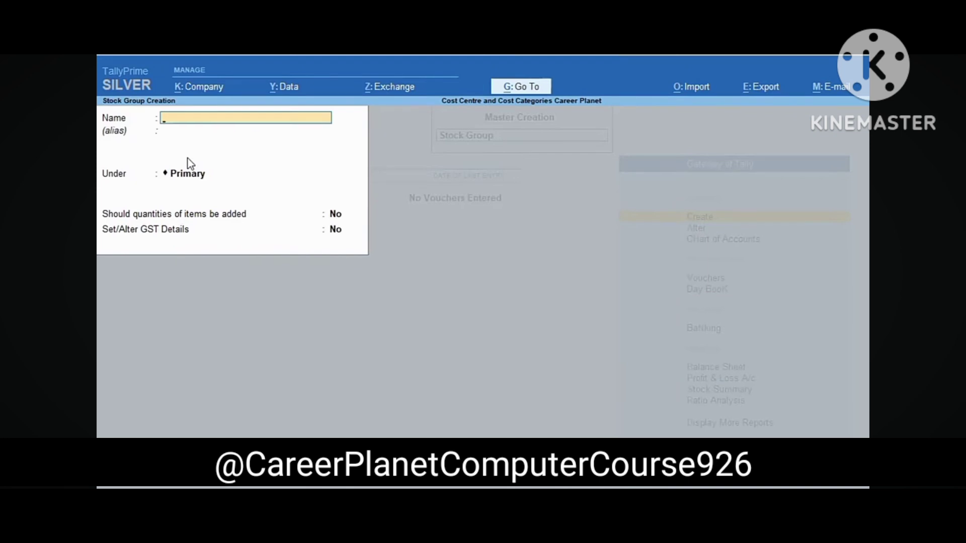
key(Escape)
key(Down)
key(Down)
key(Return)
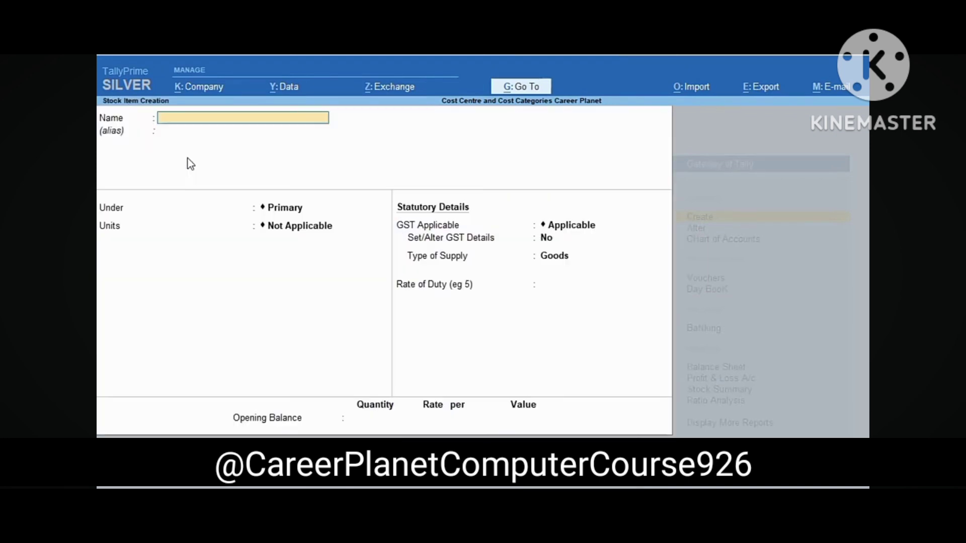
Create stock item Marry Gold under Biscuit with a new unit box (UQC BOX-BOX), Goods supply type
text(C)
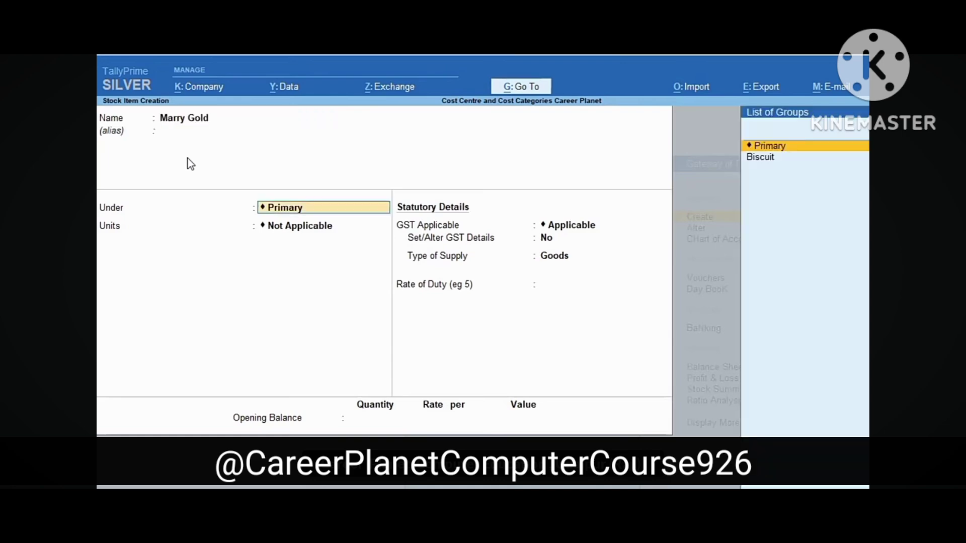
key(Down)
key(Return)
key(Up)
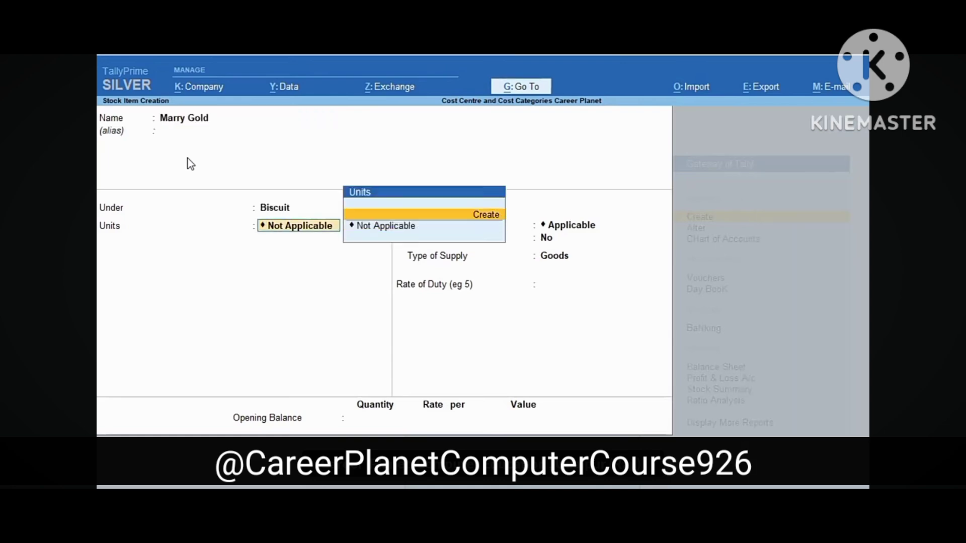
key(Return)
text(box)
key(Return)
key(Return)
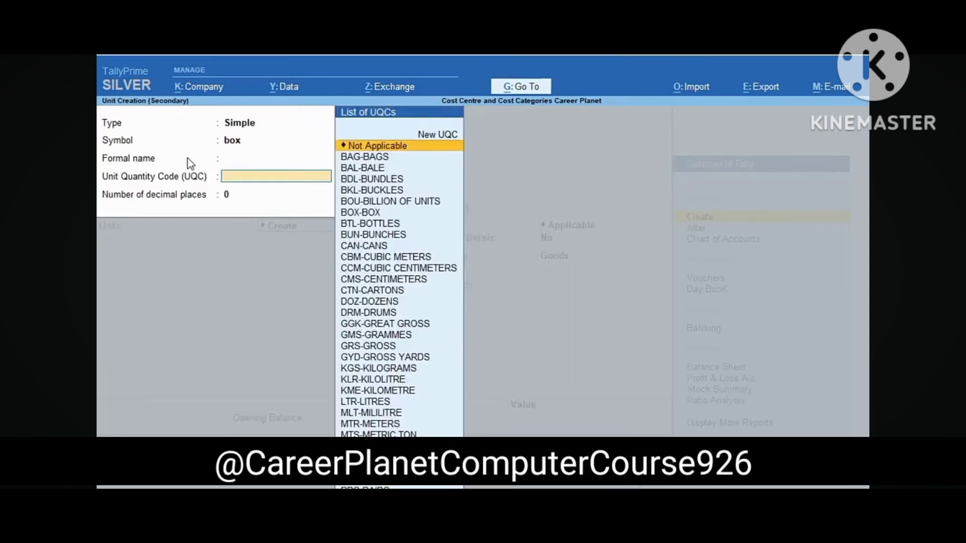
text(bo)
key(Down)
key(Return)
key(Return)
key(Return)
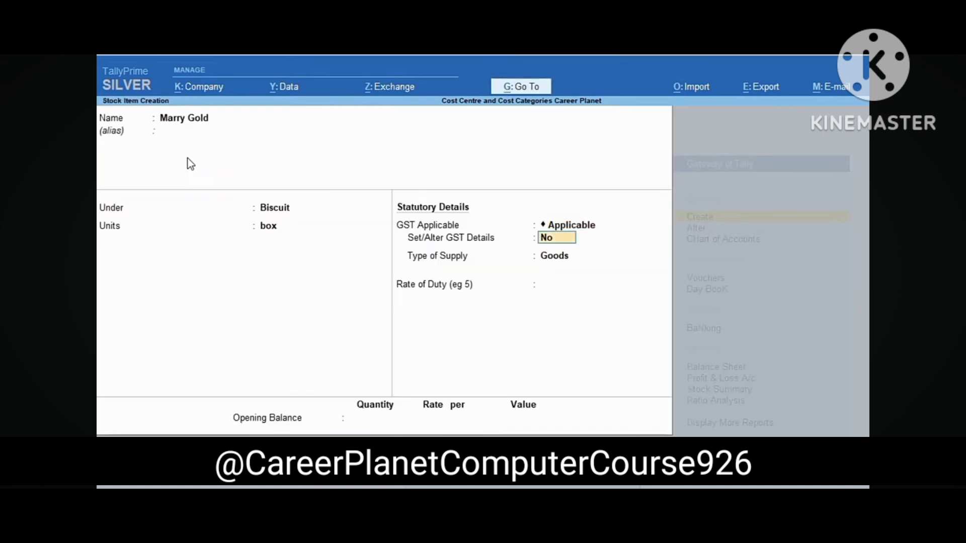
key(Return)
key(Return)
key(Return)
key(Return)
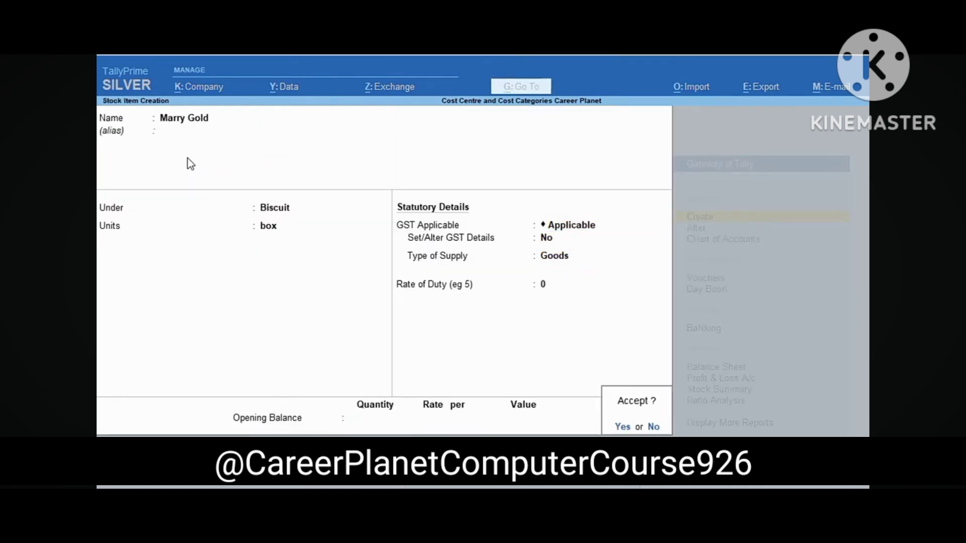
Save Marry Gold, then create Cream Biscuit under Biscuit measured in box
key(Return)
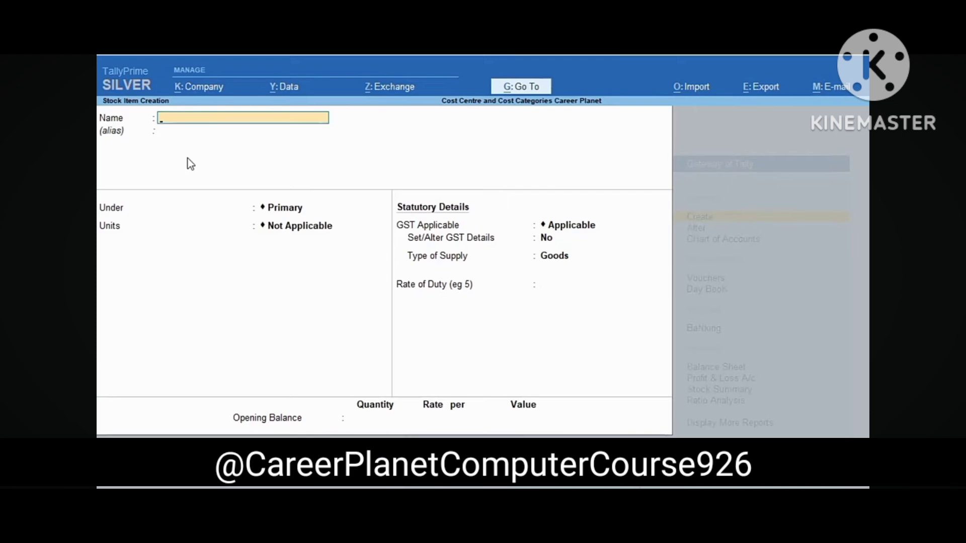
text(Cream b)
text(iscuit)
key(Return)
key(Return)
text(box)
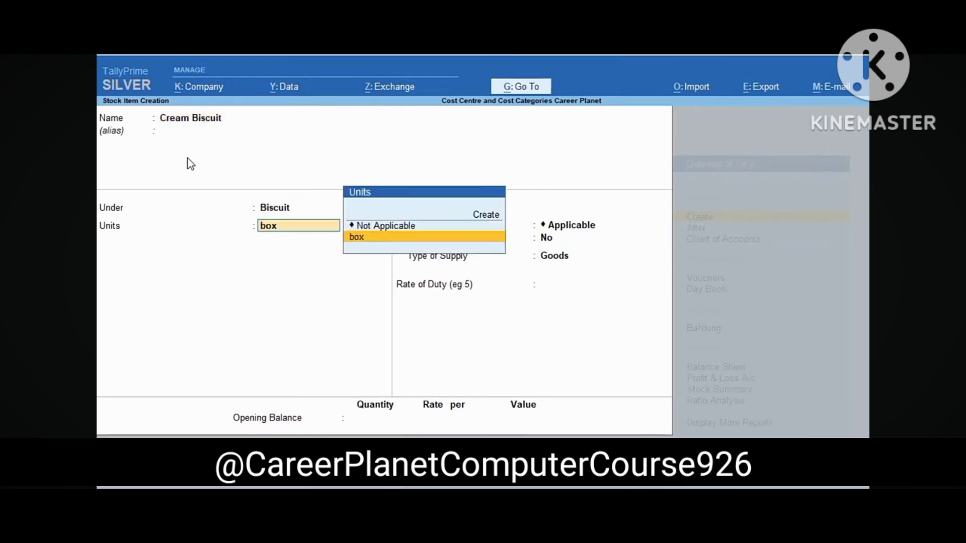
key(Return)
key(Return)
key(Return)
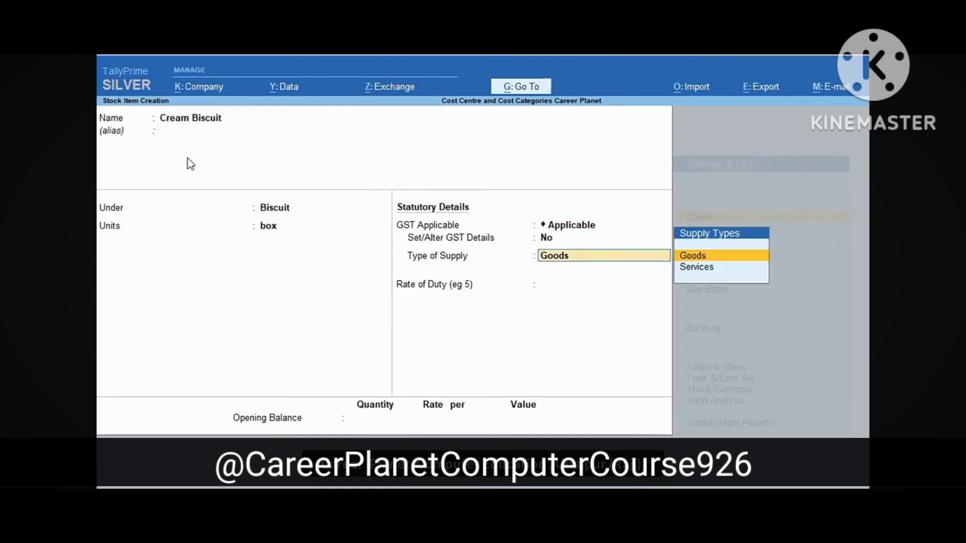
key(Return)
key(Return)
key(Return)
key(Return)
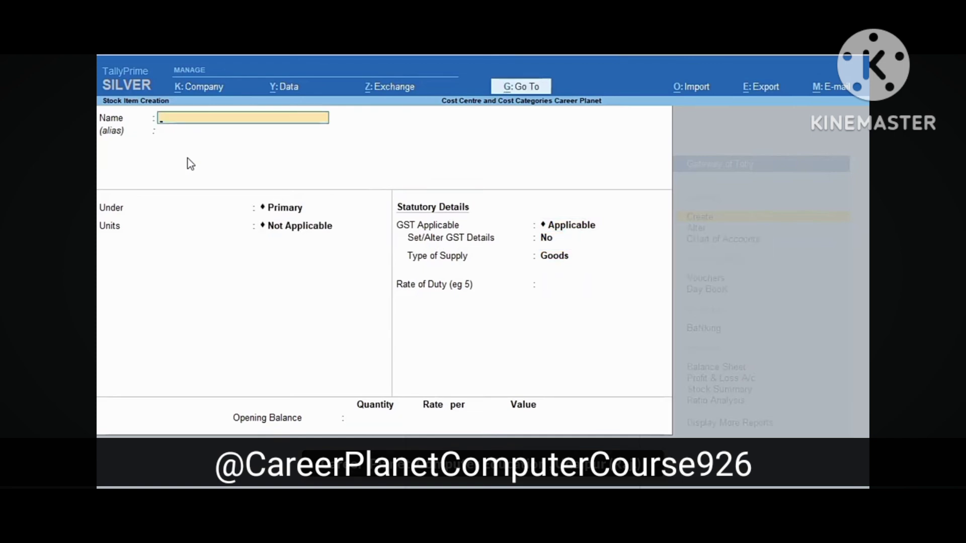
key(Escape)
key(Escape)
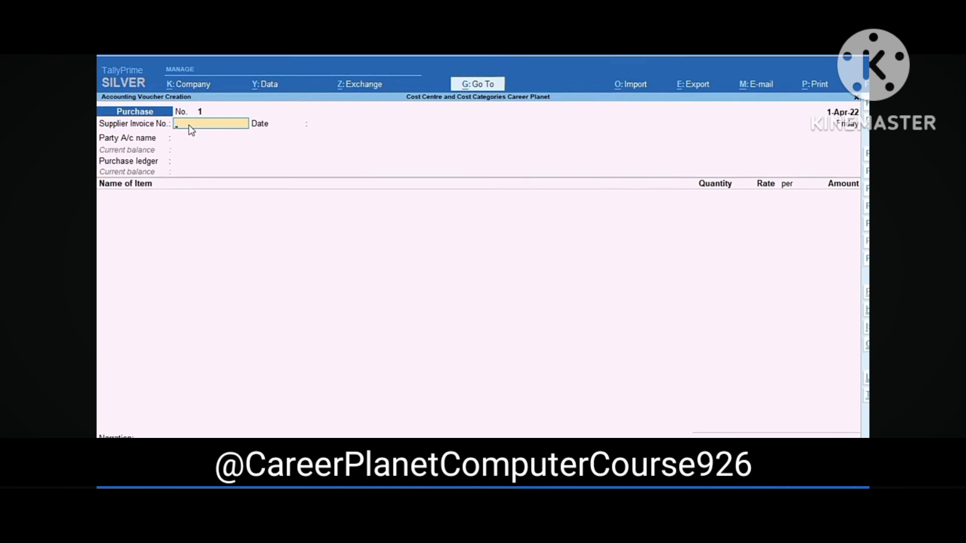
Start the purchase with supplier invoice 1, Cash as party and Purchase as ledger
text(1)
key(Return)
key(Return)
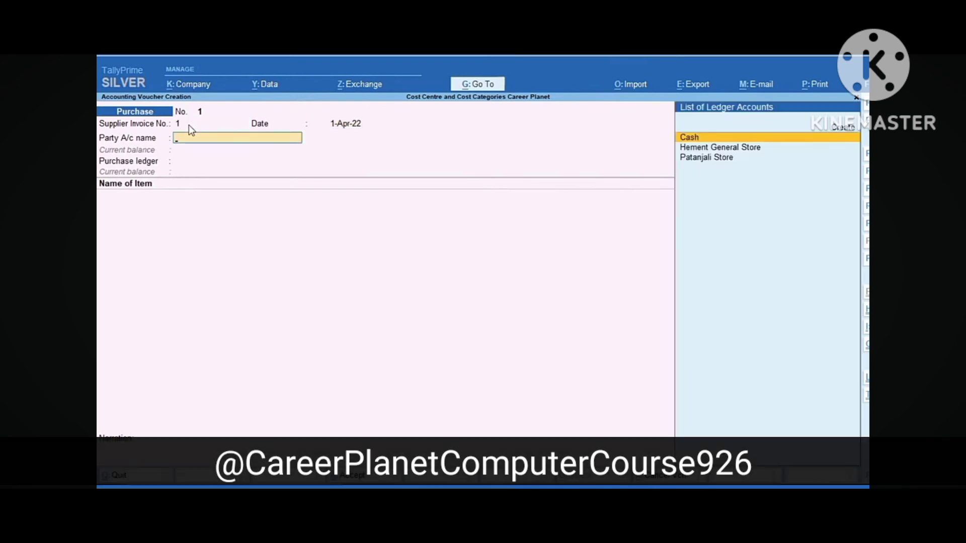
key(Return)
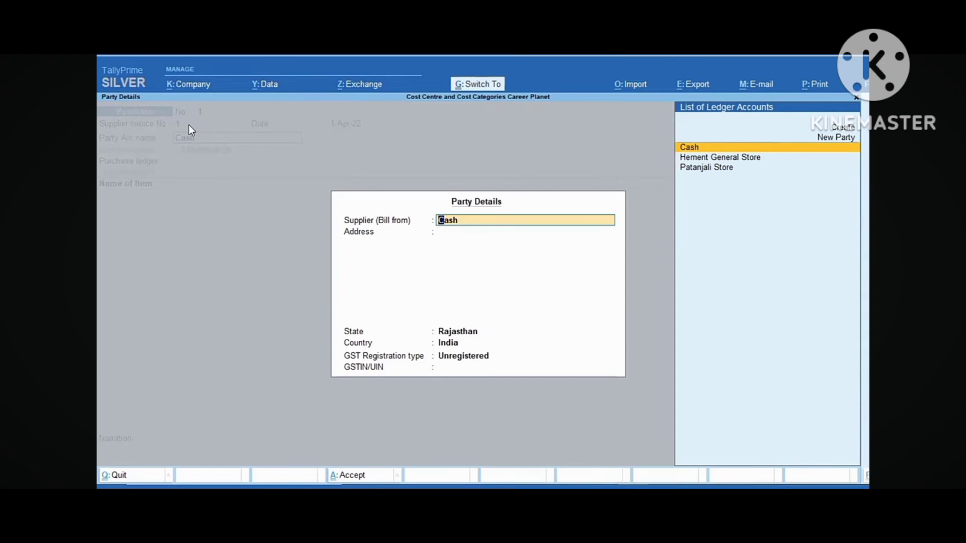
key(ctrl+a)
key(Return)
key(ctrl+a)
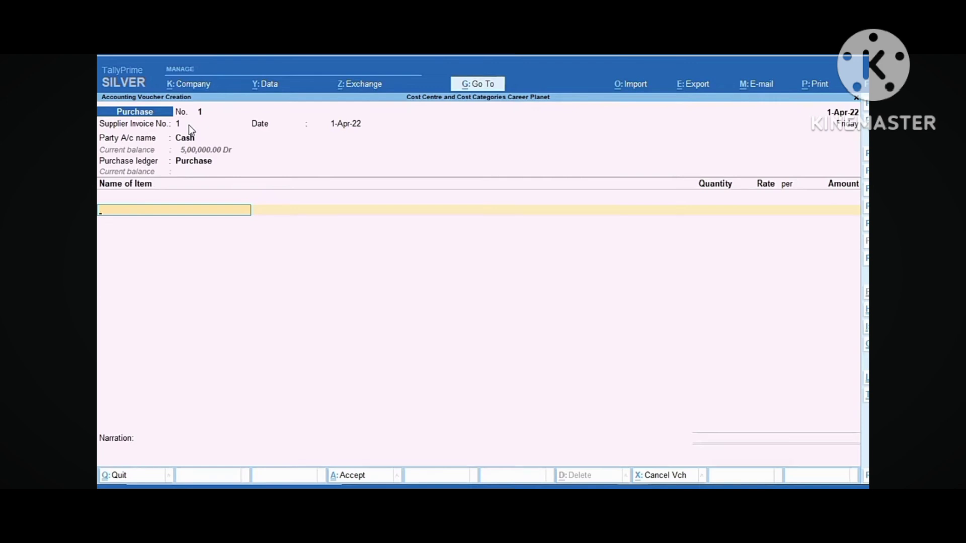
Add Marry Gold, 50 box at 3,000 (1,50,000.00), and start a CGST ledger line
text(M)
key(Return)
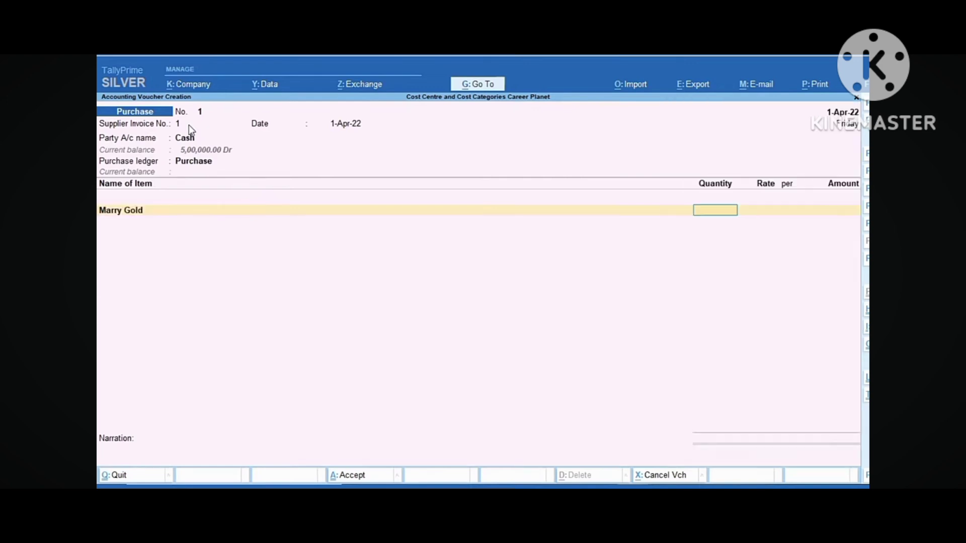
text(50)
key(Return)
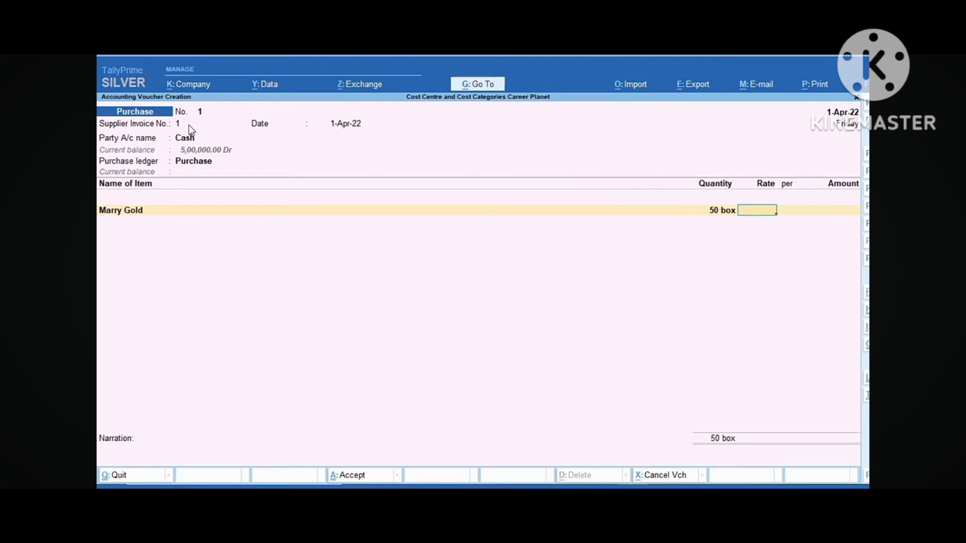
text(3000)
key(Return)
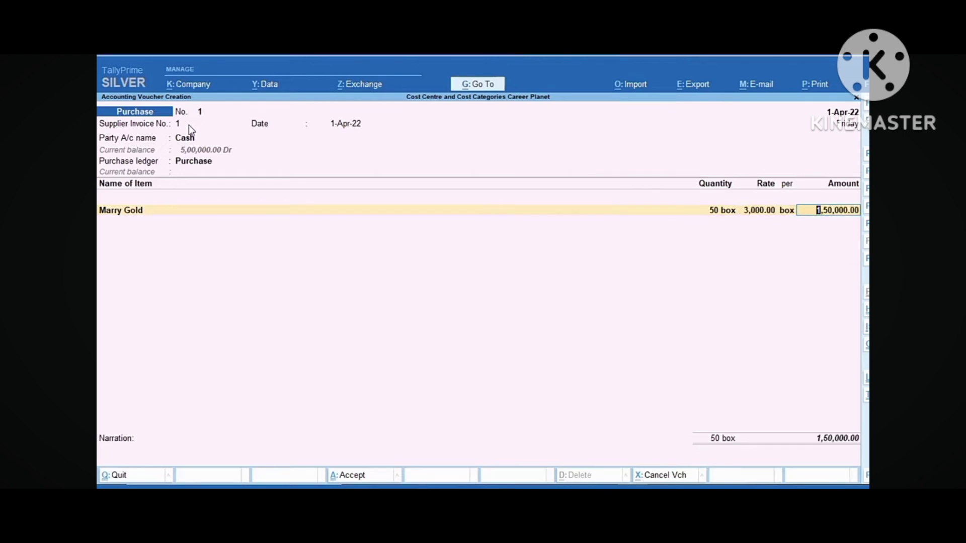
key(Return)
key(Return)
text(C)
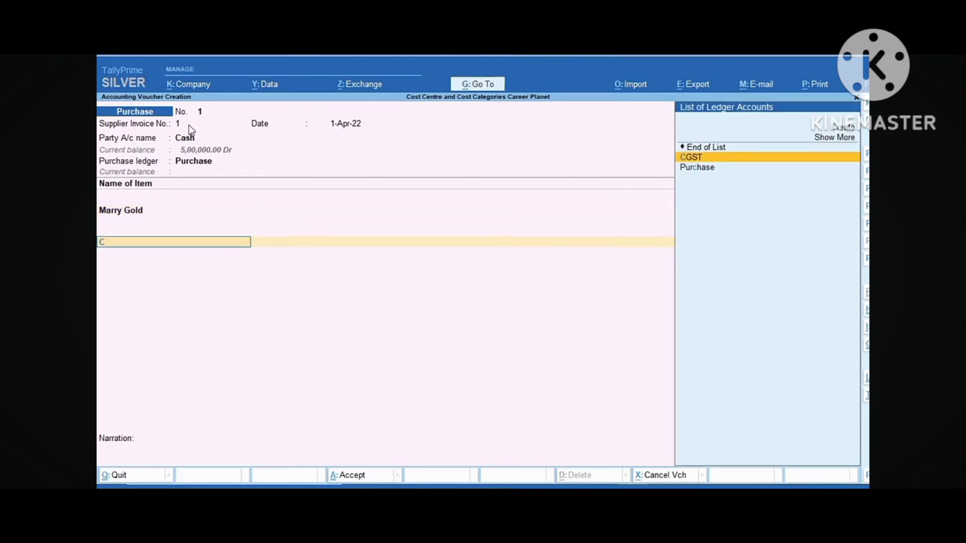
key(Return)
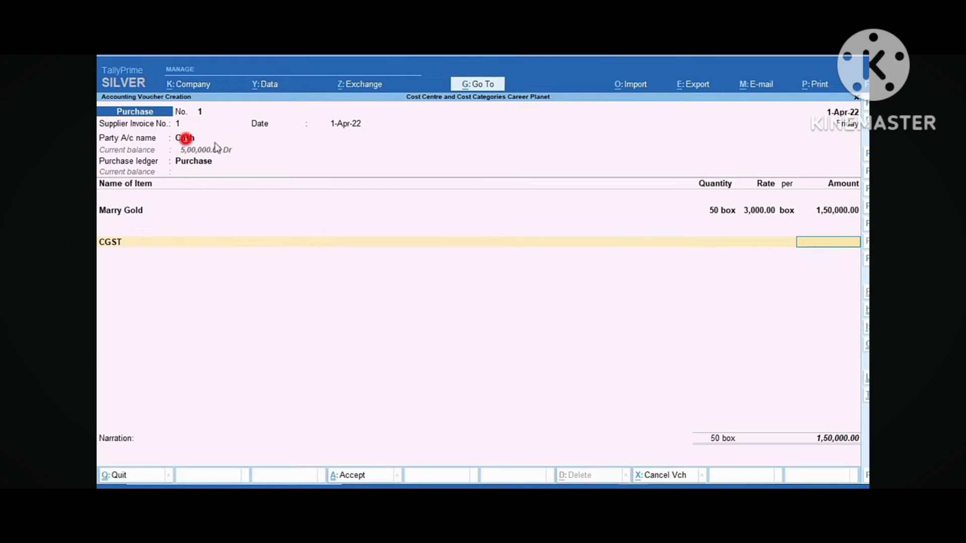
Set Cash's party details to GST registration type Regular and enter the supplier's GSTIN
click(186, 140)
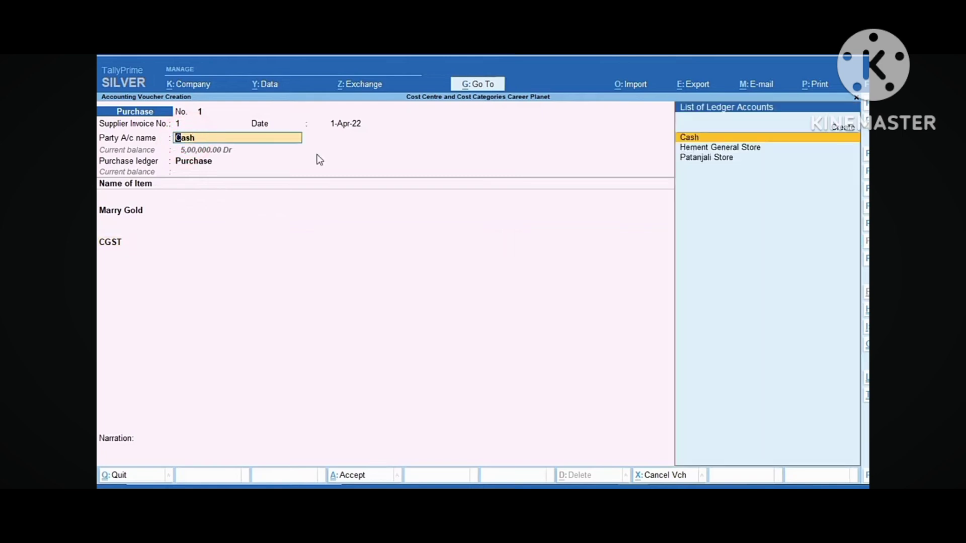
key(Return)
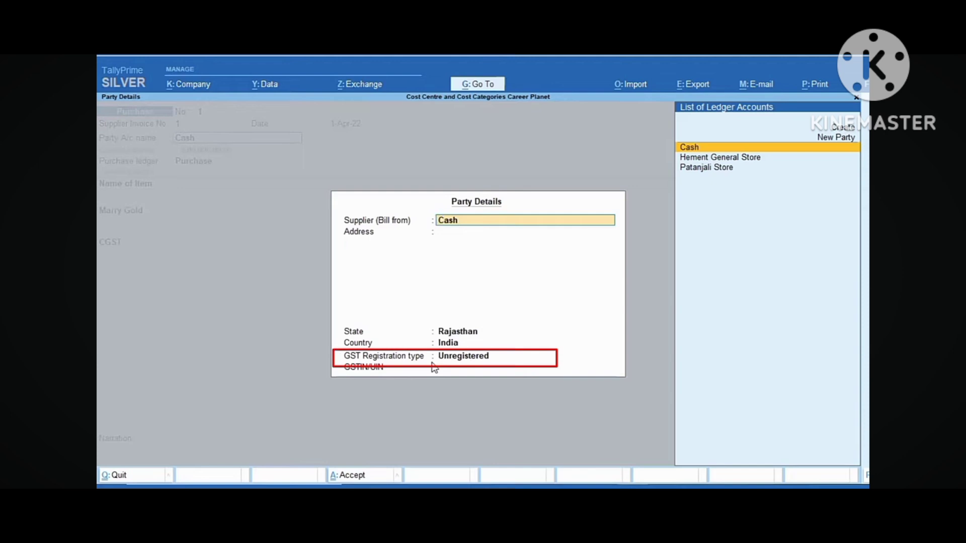
key(Return)
key(Return)
key(Return)
key(Return)
key(Return)
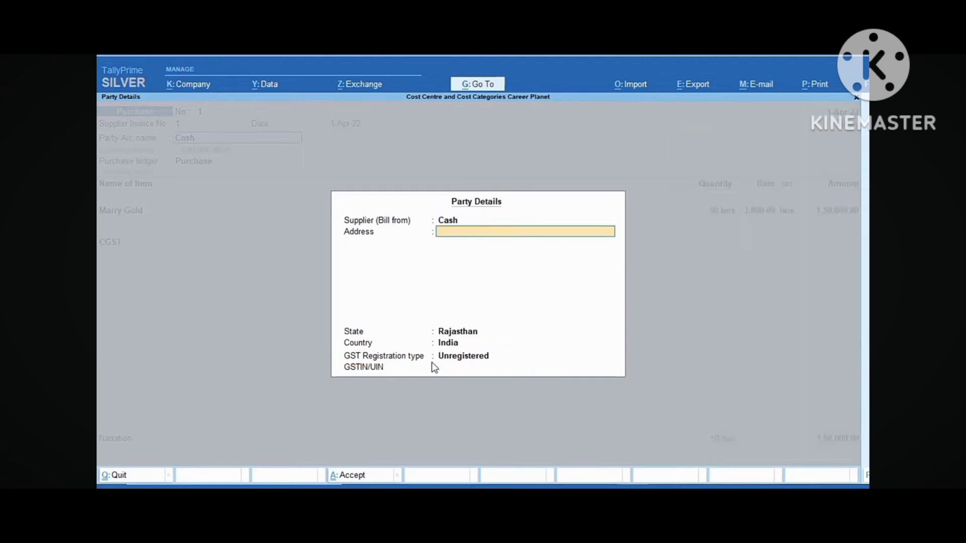
key(BackSpace)
key(Return)
key(Return)
key(Return)
key(Return)
key(Return)
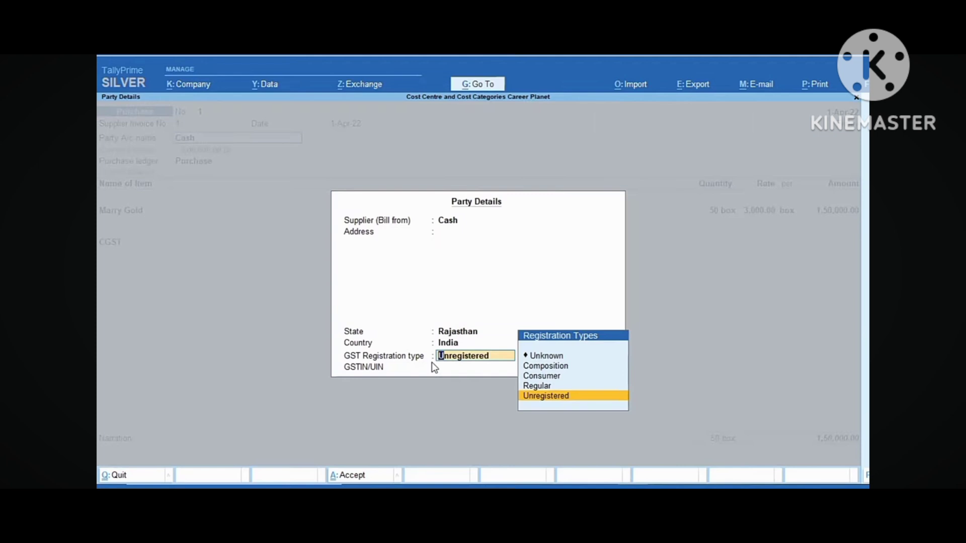
key(Up)
key(Return)
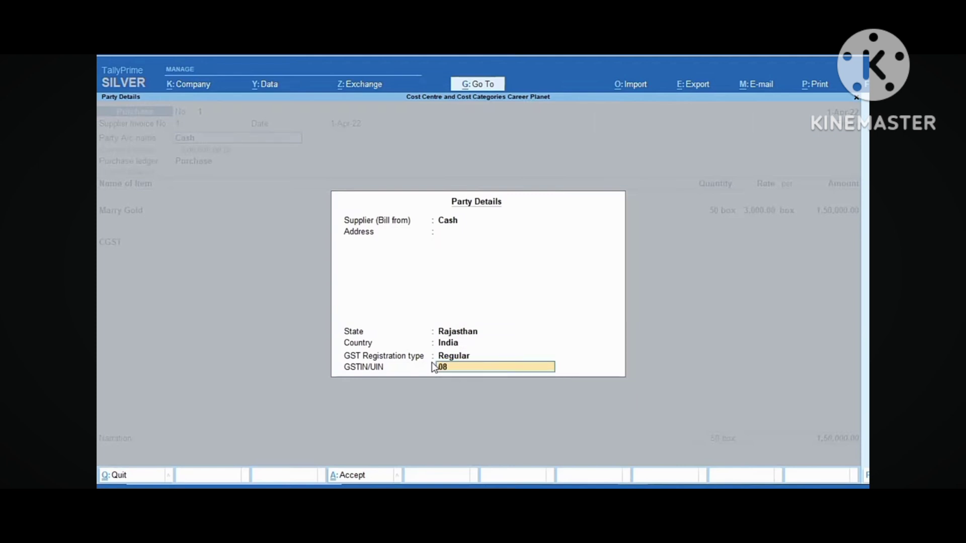
key(Return)
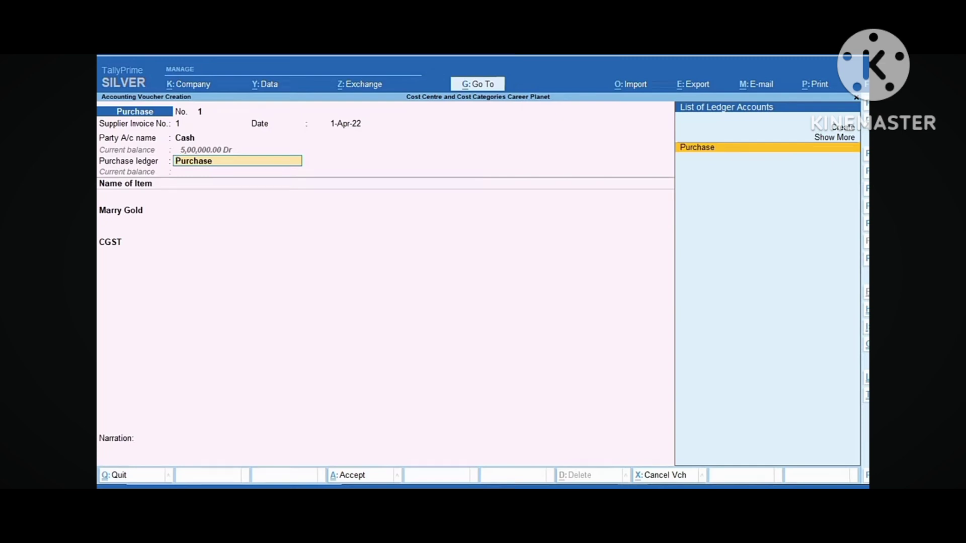
Add SGST at 3,750.00 and save Purchase voucher No. 1 totalling 1,57,500.00
key(Return)
key(Return)
key(Return)
key(Return)
key(Return)
key(Return)
key(Return)
key(Return)
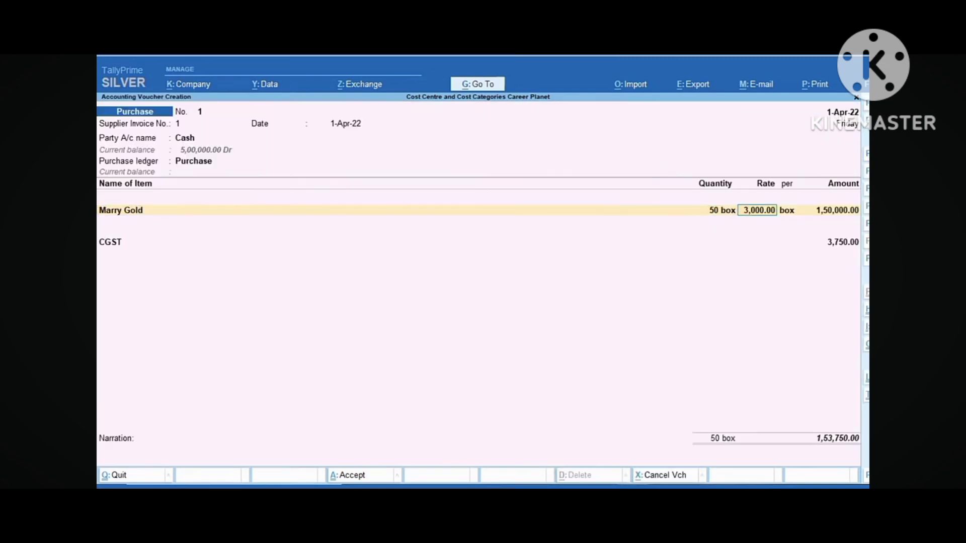
text(S)
key(Return)
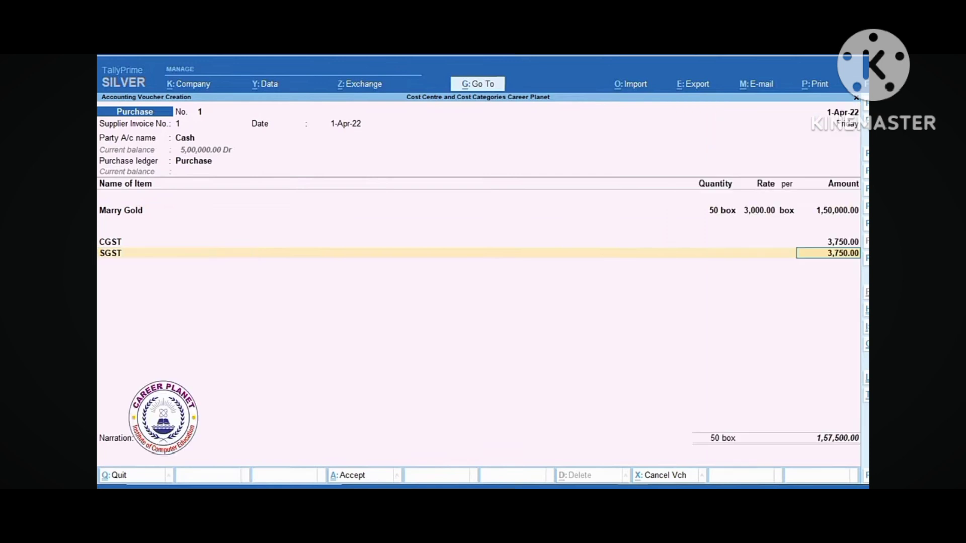
key(Return)
key(Return)
key(Return)
Begin Purchase No. 2 with invoice 2 from Patanjali Store into the Purchase ledger
text(2)
key(Return)
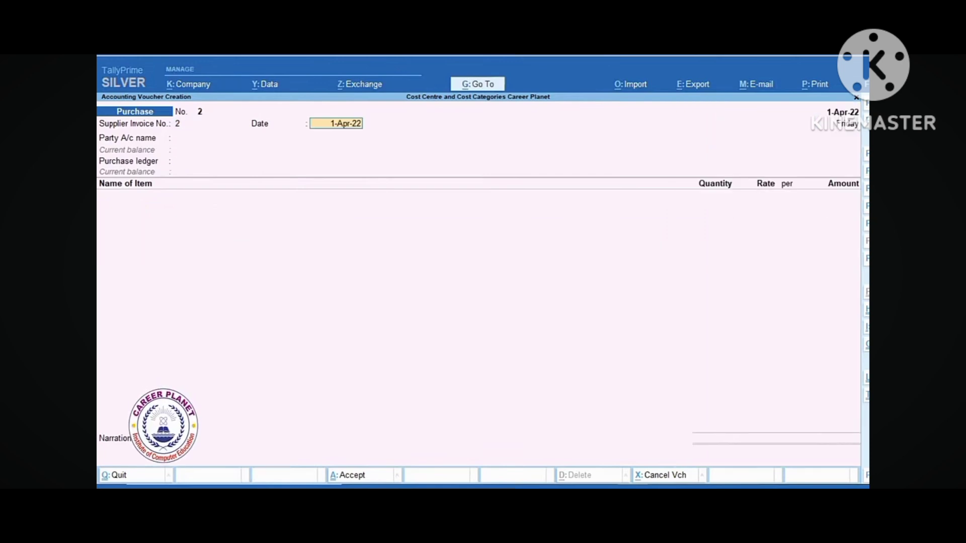
key(Return)
key(Down)
key(Down)
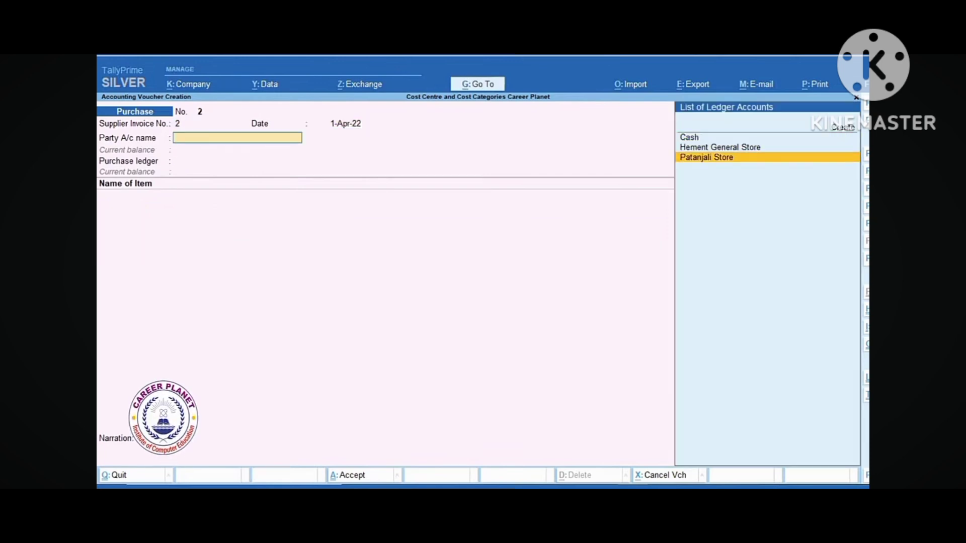
key(Return)
key(ctrl+a)
key(Return)
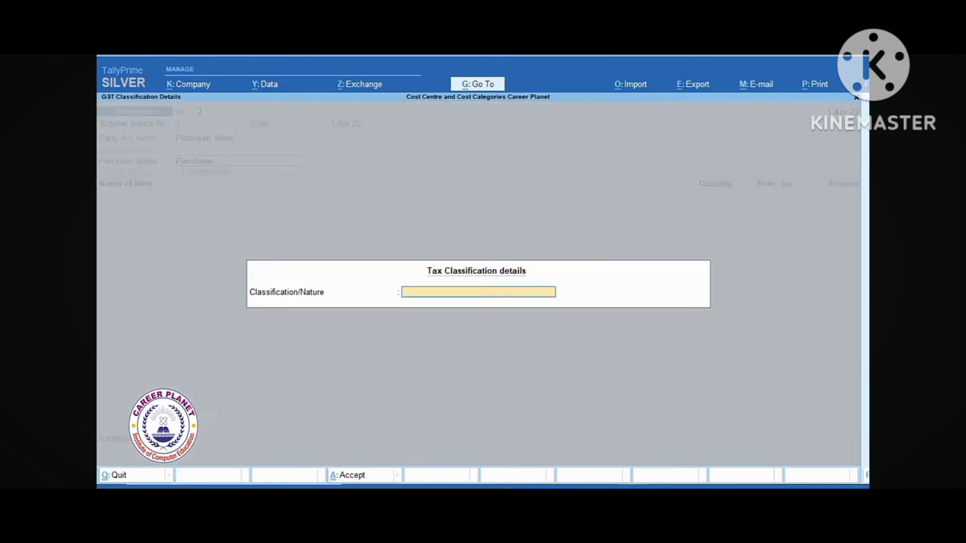
key(Return)
Add Cream Biscuit, 50 box at 2,500 per box
text(C)
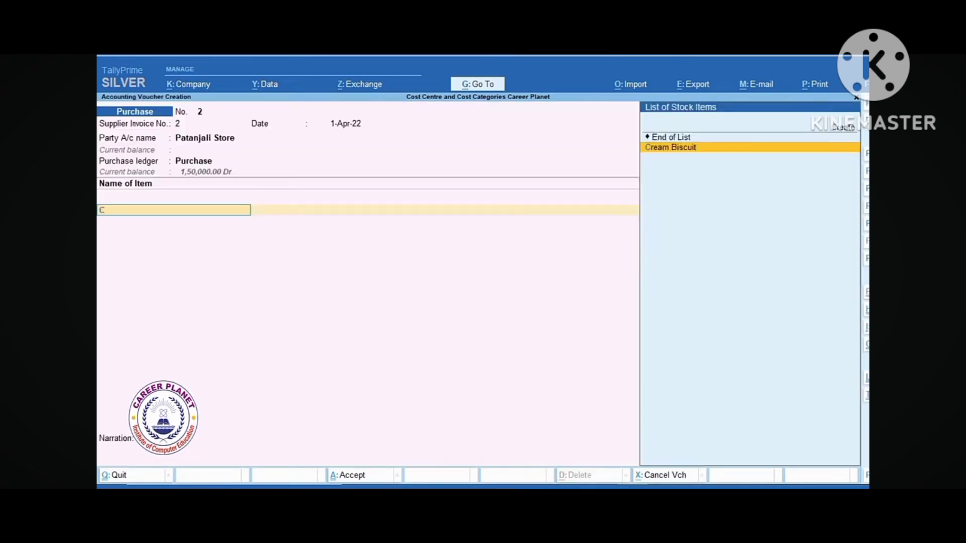
key(Return)
text(50)
key(Return)
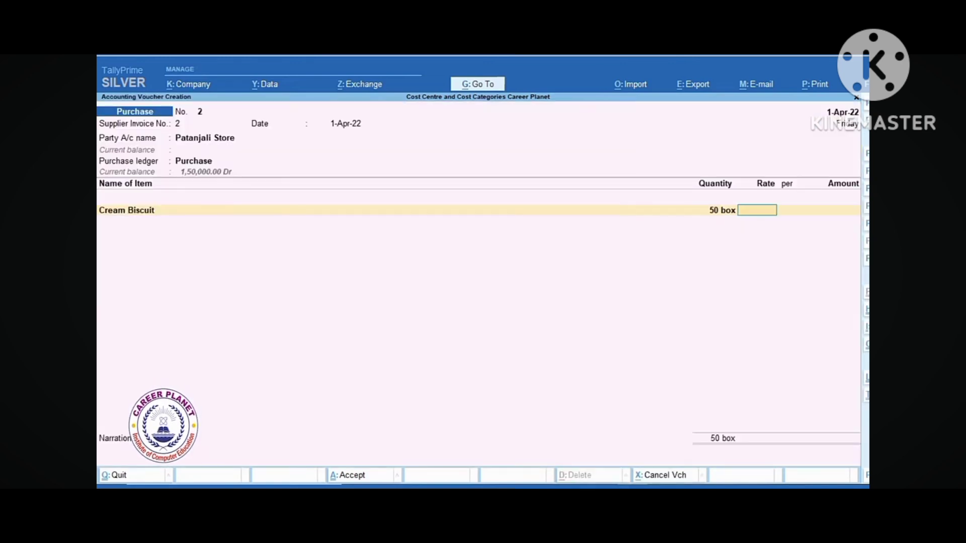
text(2500)
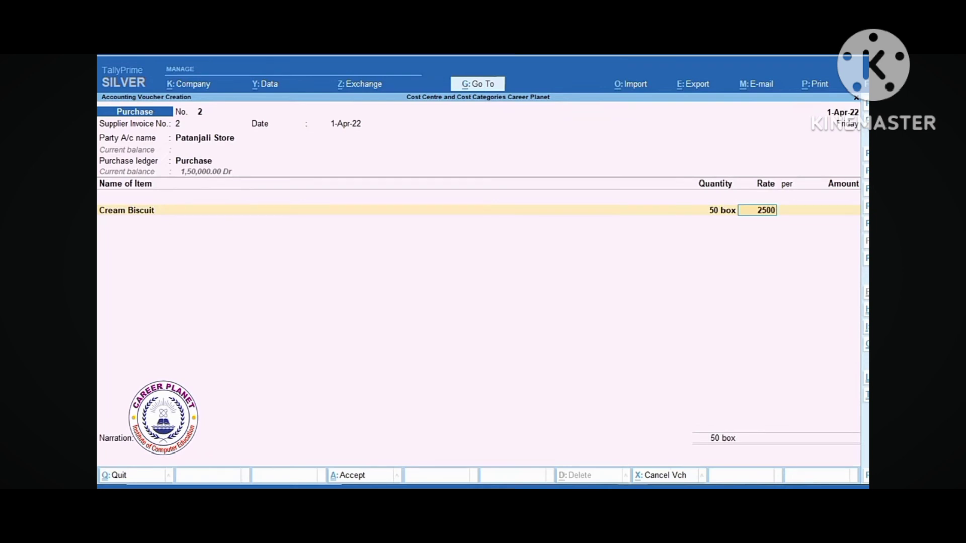
key(Return)
Add CGST and SGST at 3,125.00 each and save the 1,31,250.00 voucher
key(Return)
key(Return)
text(C)
key(Return)
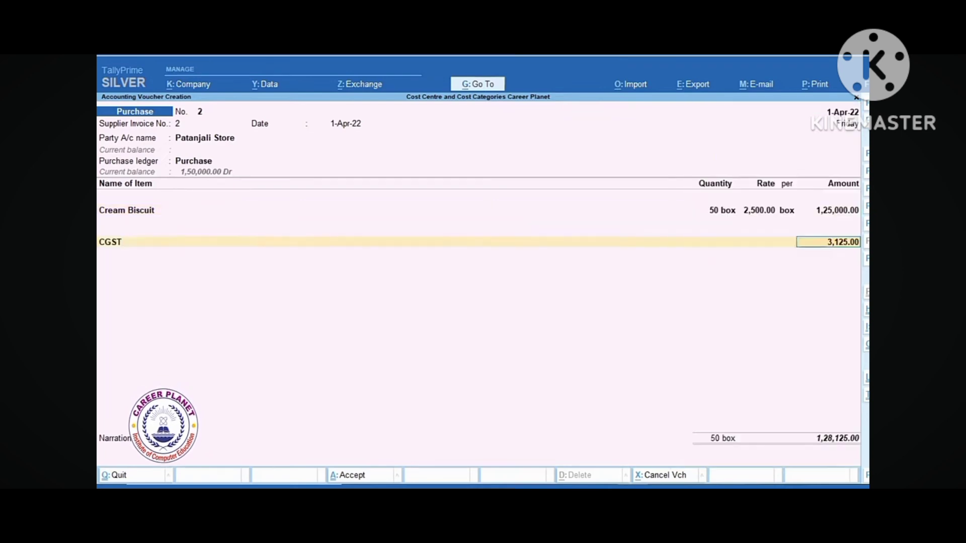
key(Return)
text(S)
key(Return)
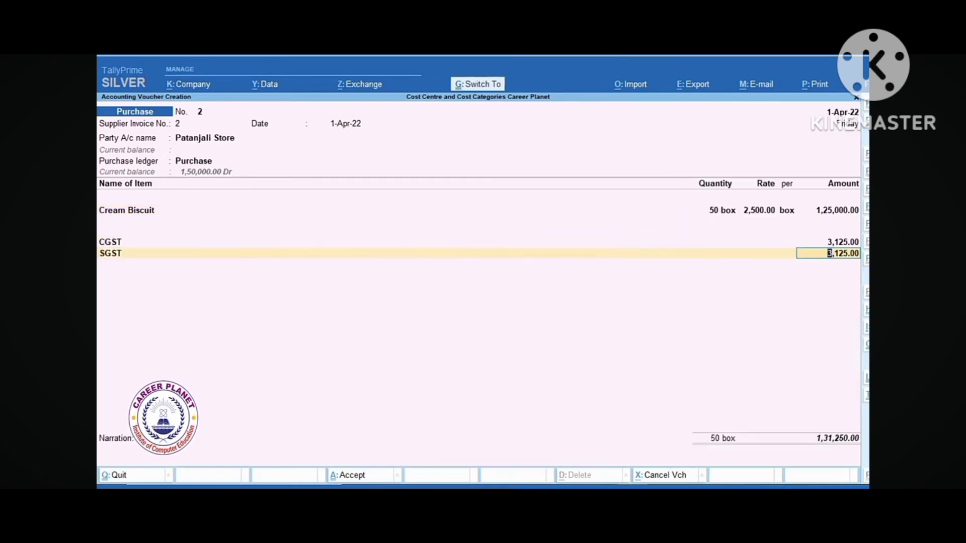
key(ctrl+a)
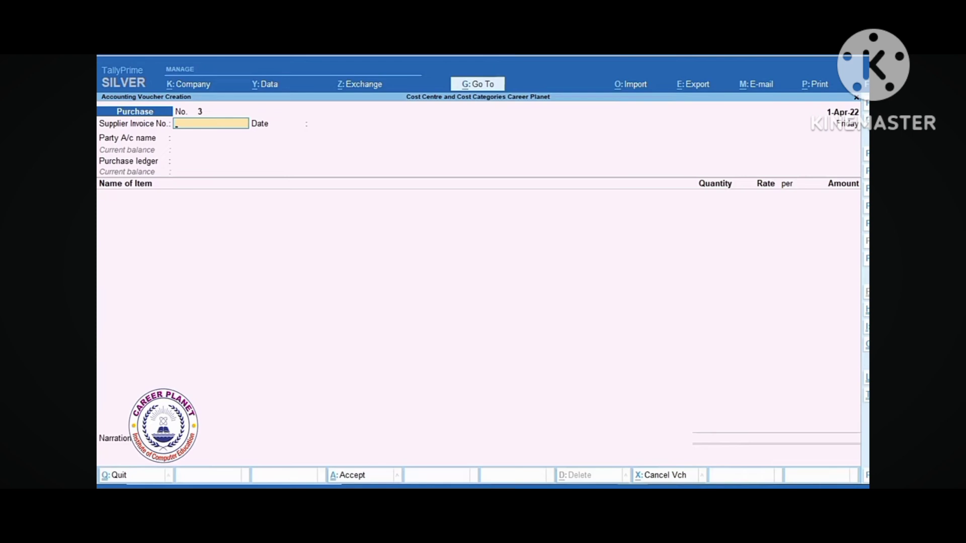
Start Sales voucher reference 1 dated 1-Apr-22 to Cash with the Sales ledger
key(F8)
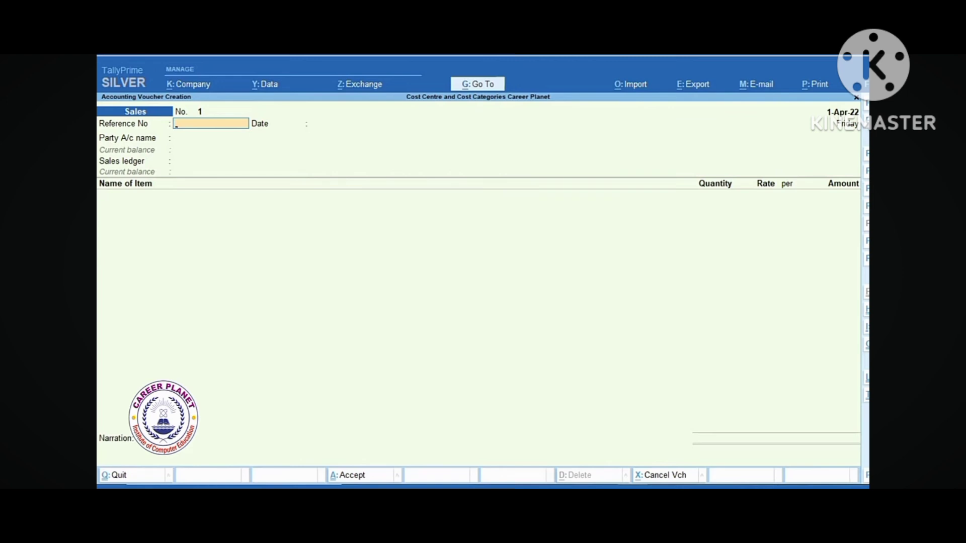
key(Return)
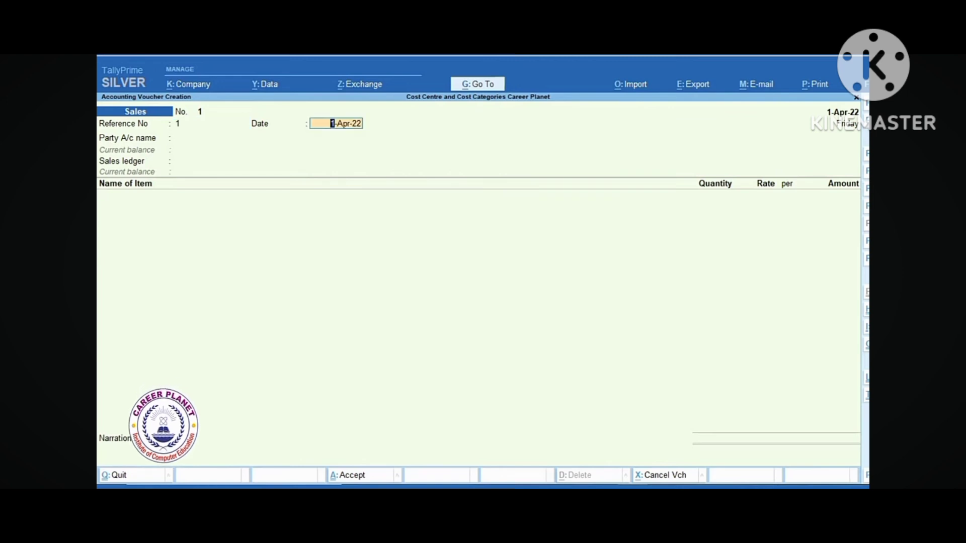
key(Return)
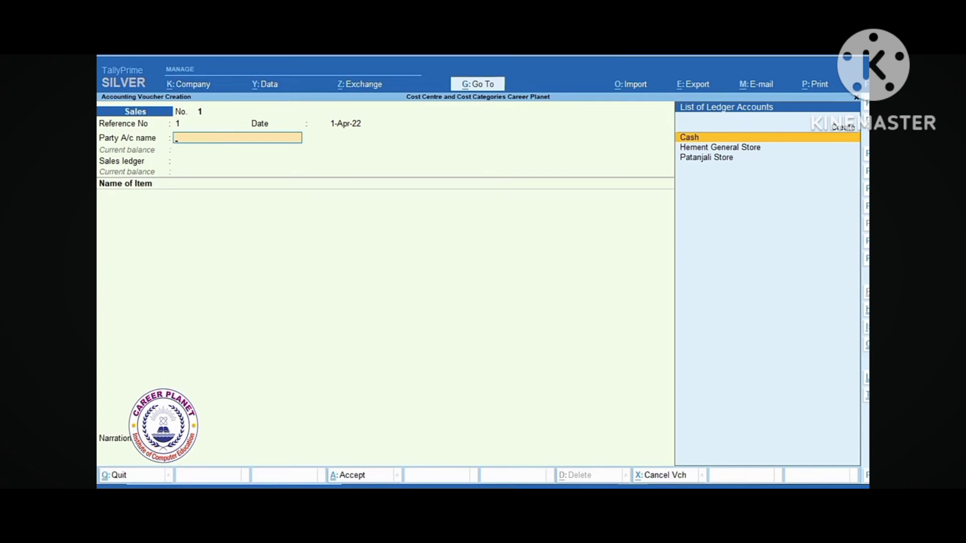
key(Return)
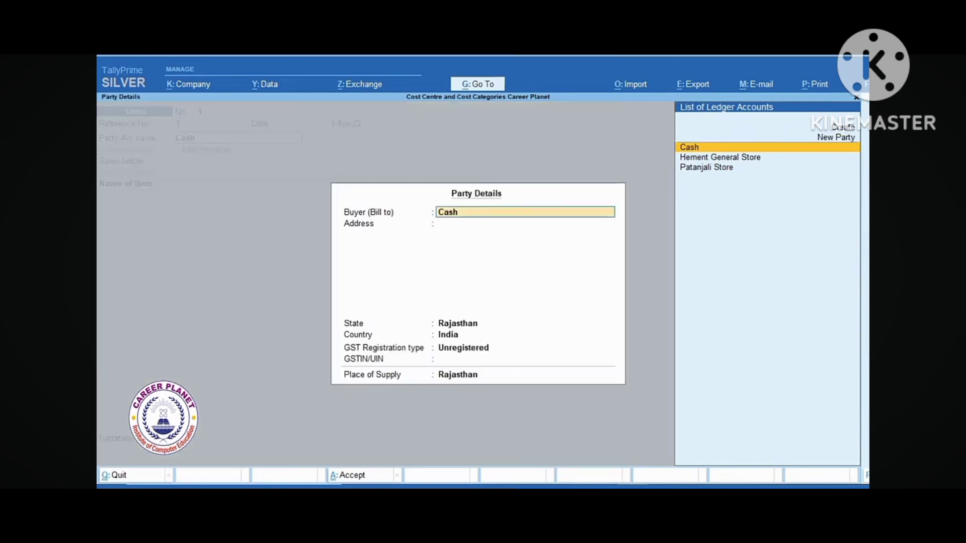
key(Return)
key(Return)
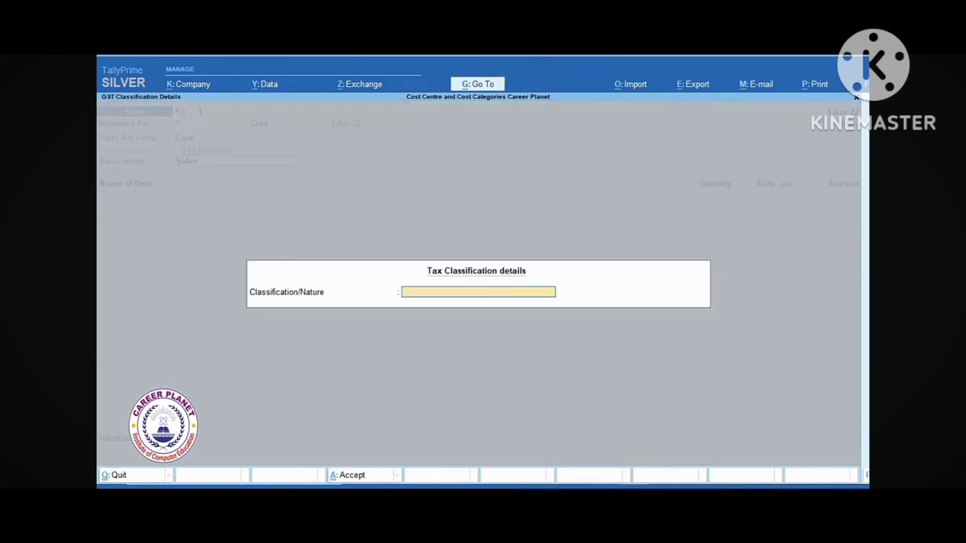
key(Return)
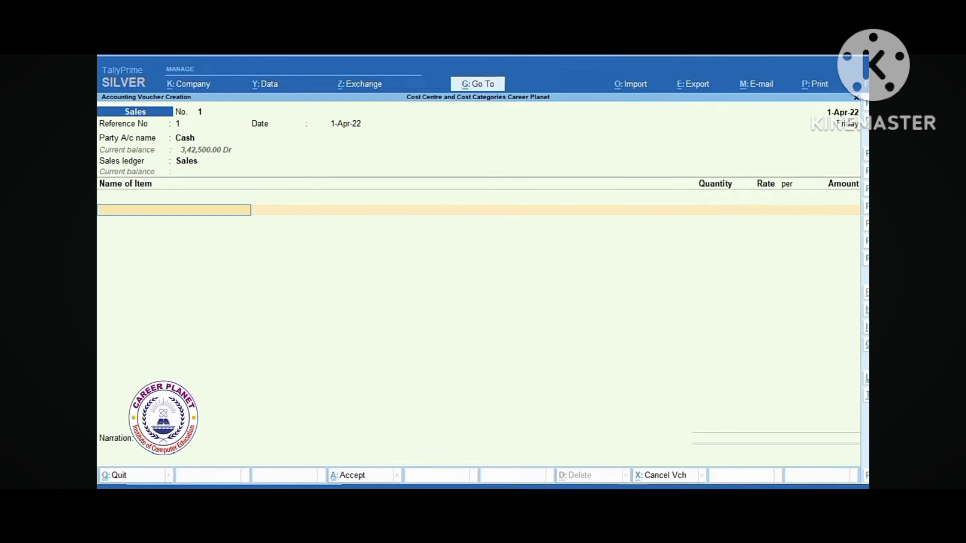
Add Marry Gold, 2 box at 3,500 per box
text(M)
key(Return)
text(2)
key(Return)
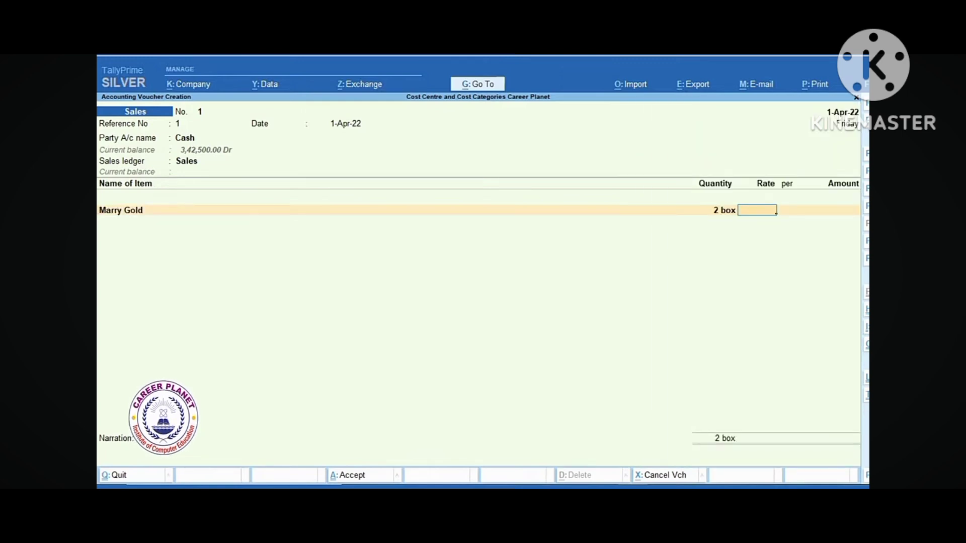
text(3500)
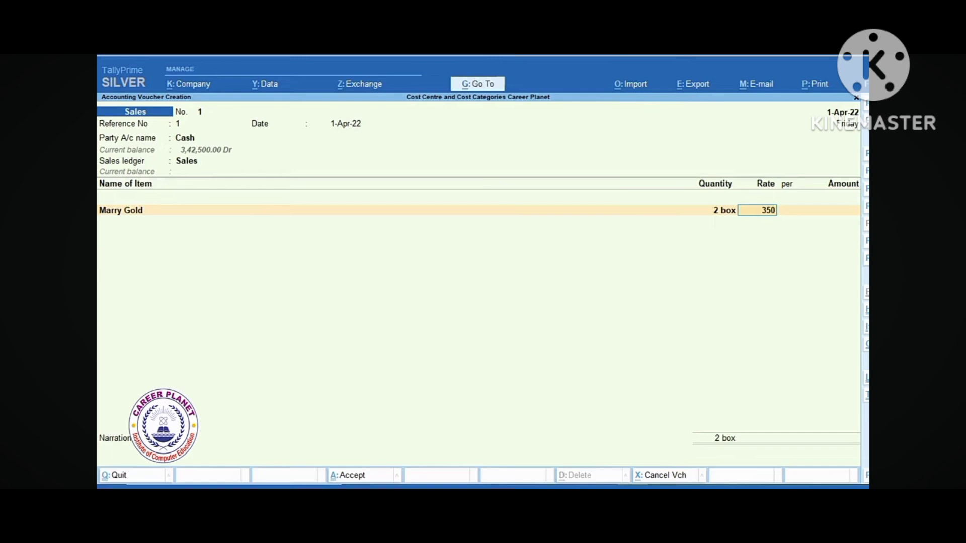
key(Return)
Add CGST and SGST at 175.00 each and save the 7,350.00 sales voucher
key(Return)
key(Return)
key(Return)
text(C)
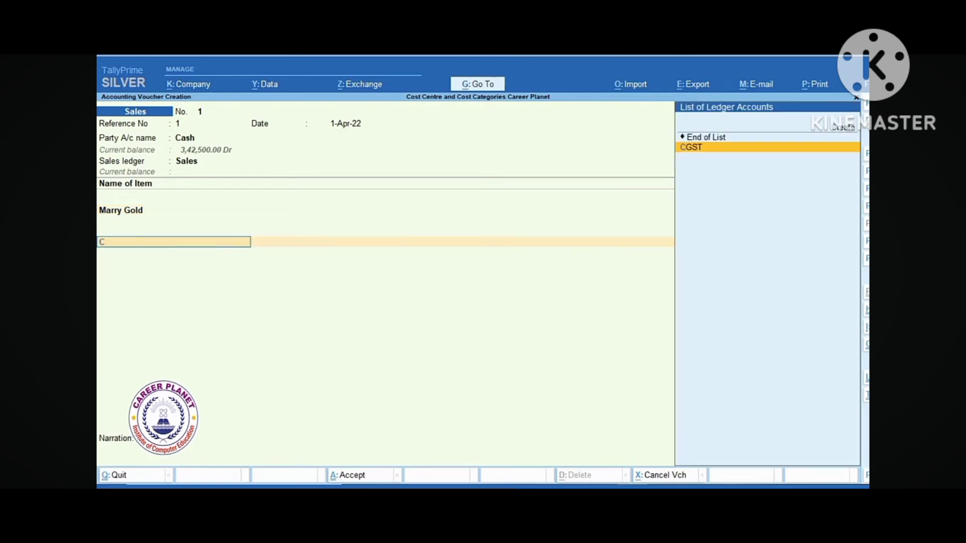
key(Return)
key(Return)
text(SG)
key(Return)
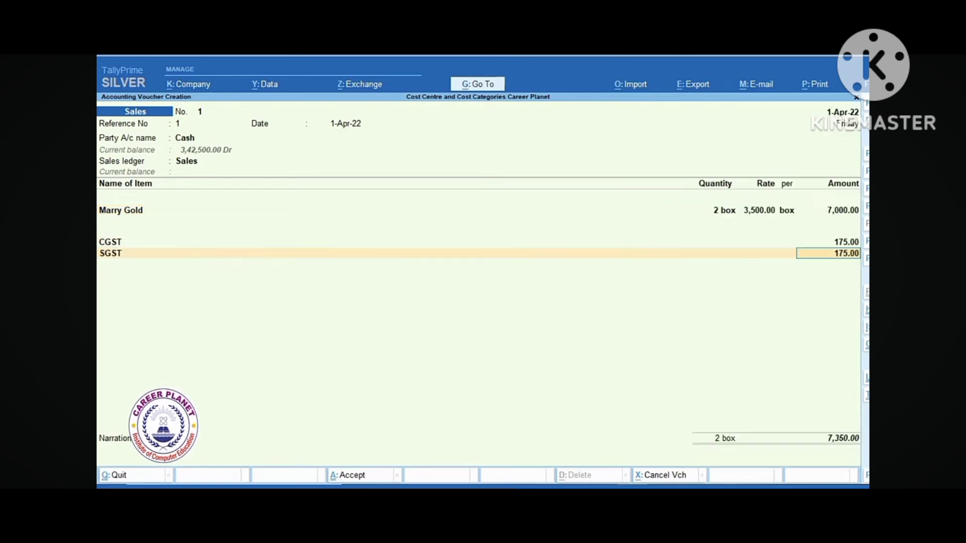
key(Return)
key(Return)
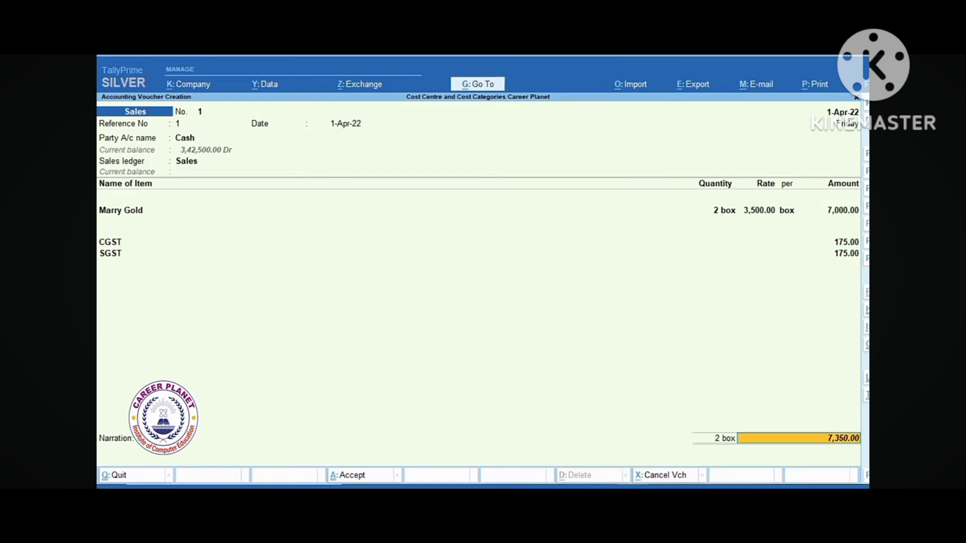
key(Return)
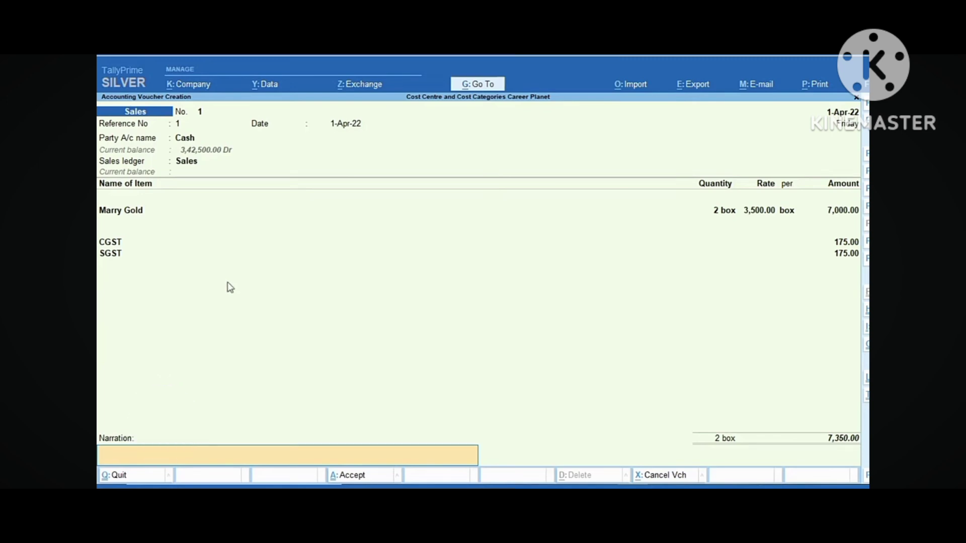
key(Return)
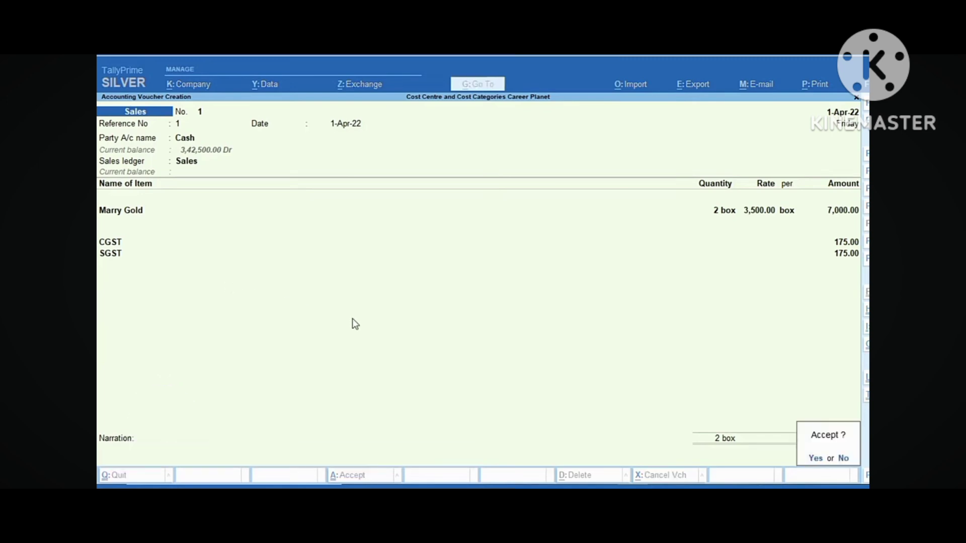
key(Return)
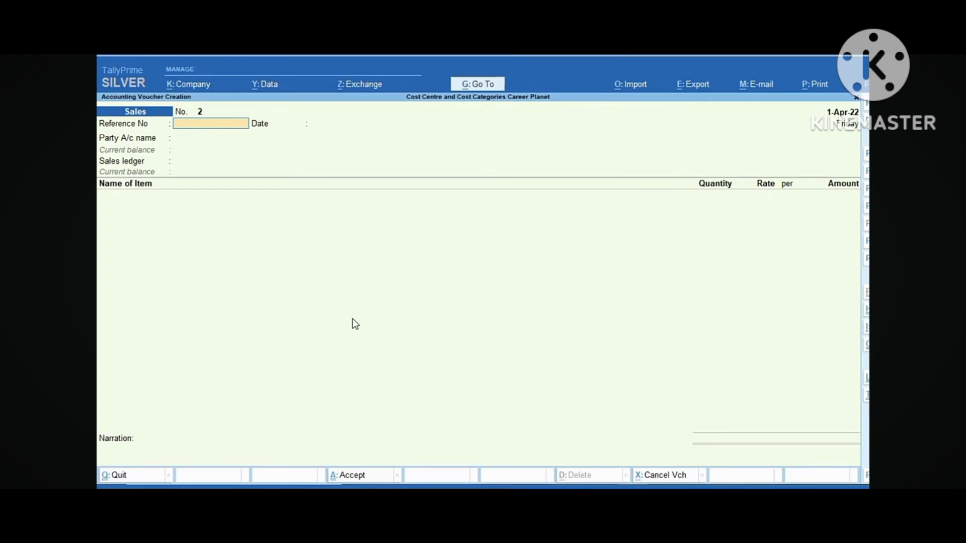
Reopen Sales No. 1 and set 'Select common Ledger Account for Item Allocation' to No
key(Page_Up)
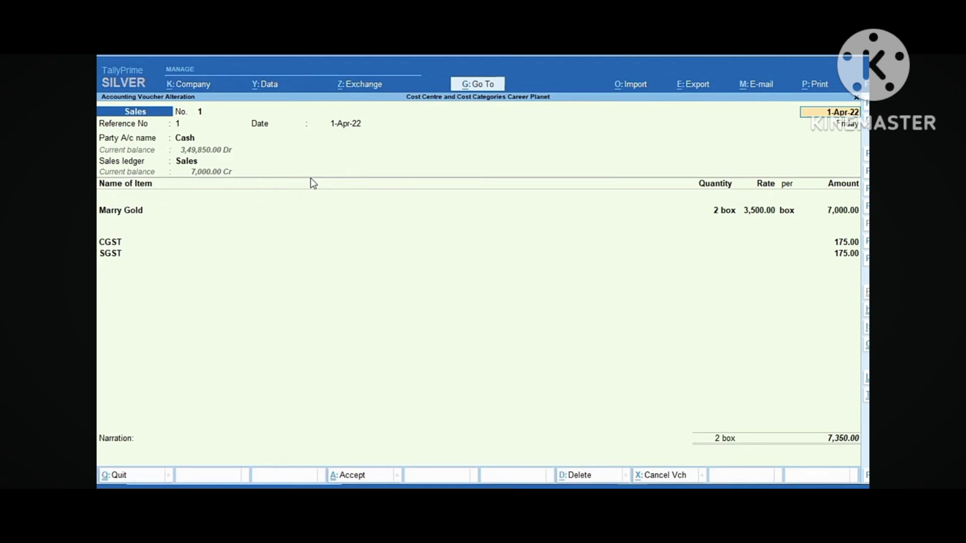
key(F12)
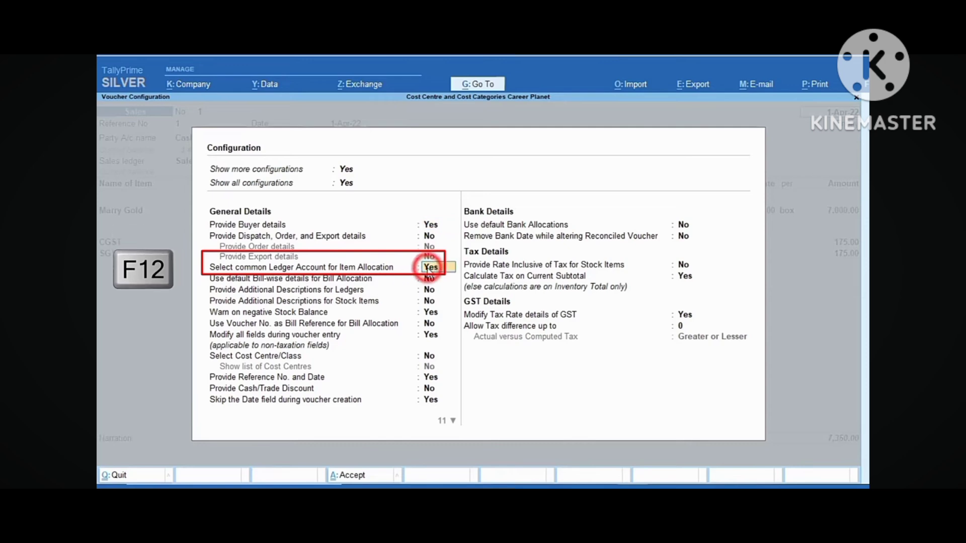
click(430, 268)
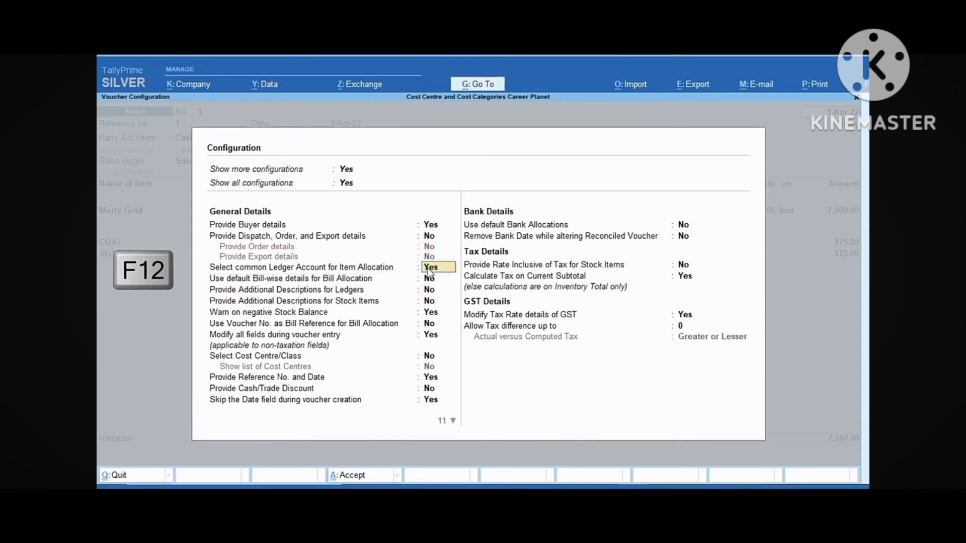
text(n)
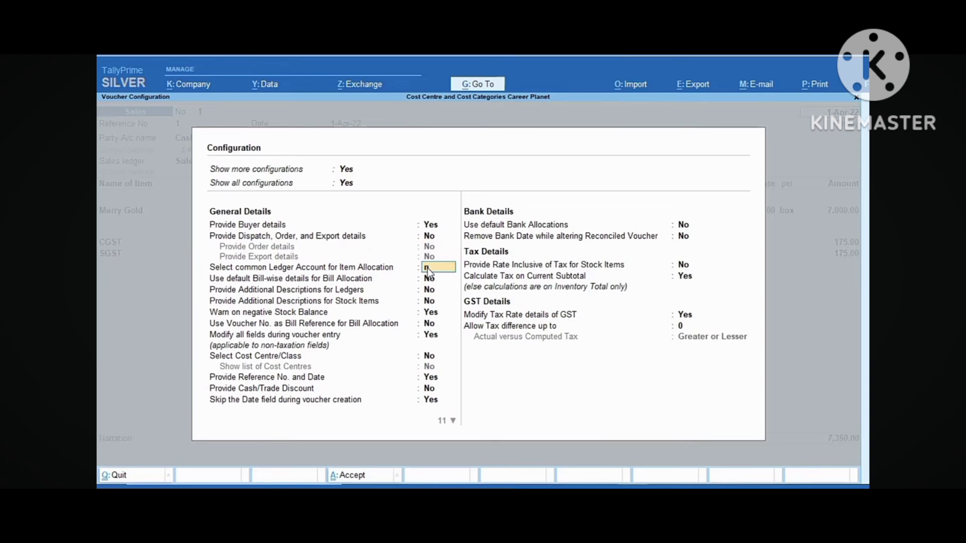
key(ctrl+a)
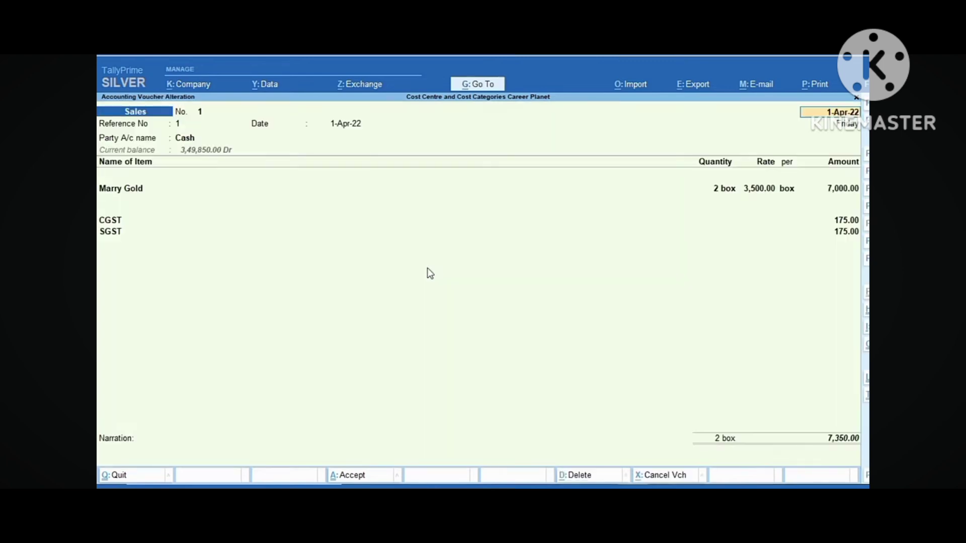
key(Return)
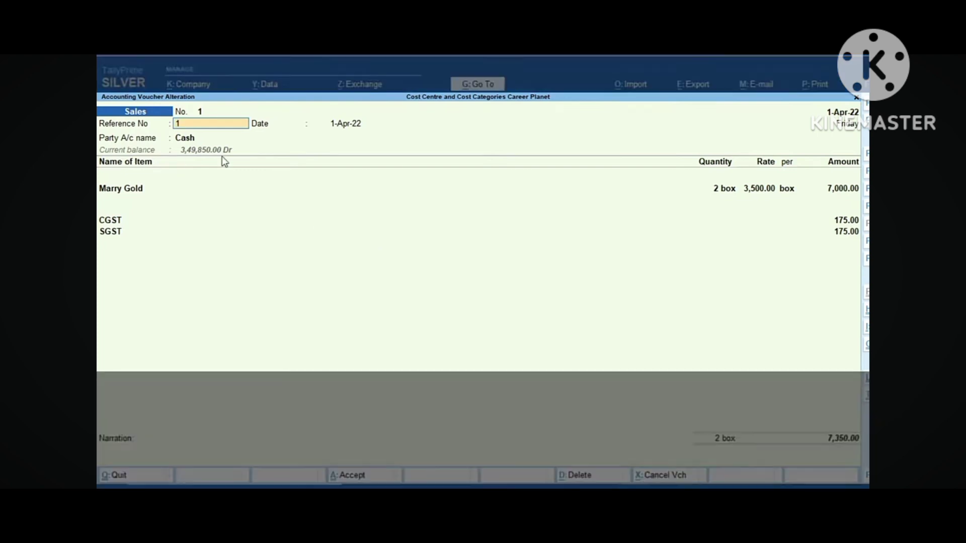
Step through Sales No. 1's party and item details to Marry Gold's Sales ledger amount
key(Return)
key(Return)
key(Return)
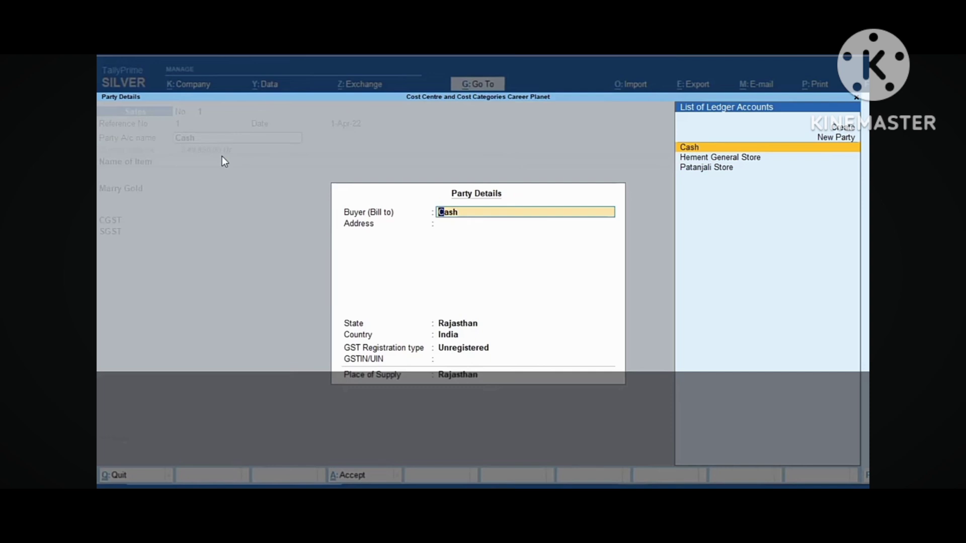
key(ctrl+a)
key(Return)
key(Return)
key(Return)
key(Return)
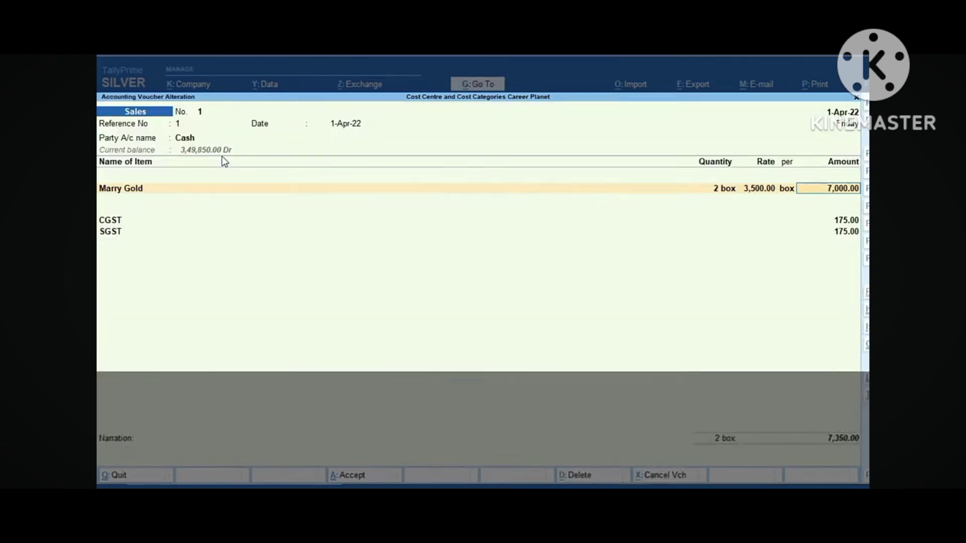
key(Return)
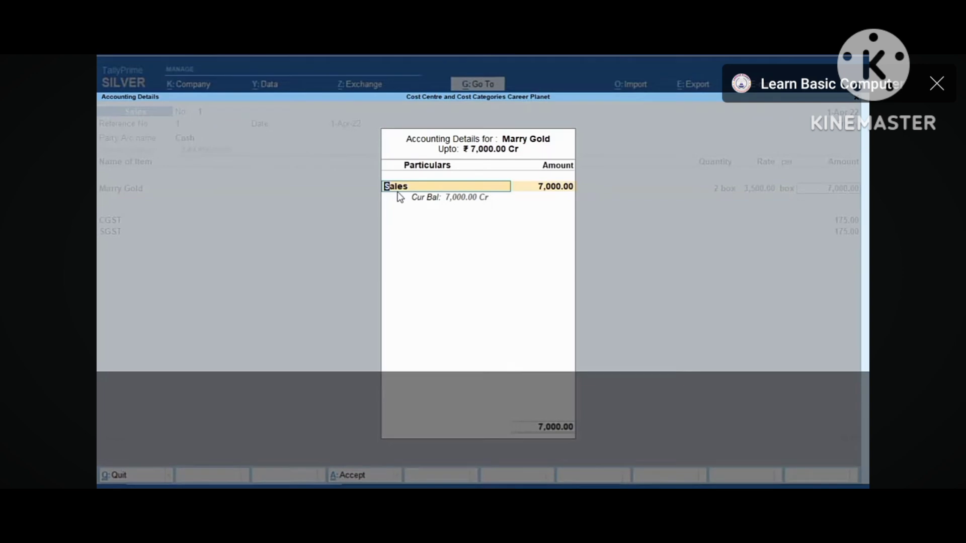
key(Return)
key(Return)
key(Return)
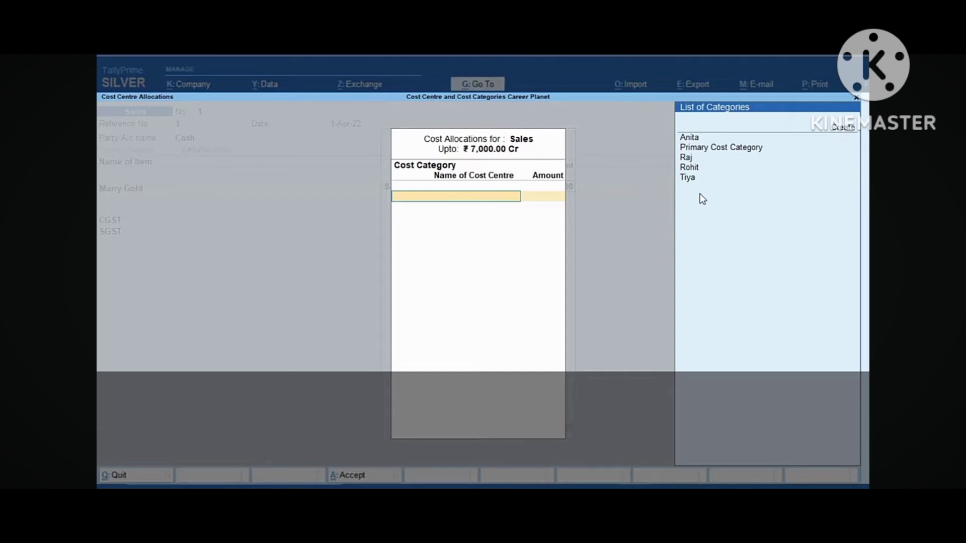
Allocate the 7,000.00 to cost centre Raj Sales under category Raj and save
key(Down)
key(Down)
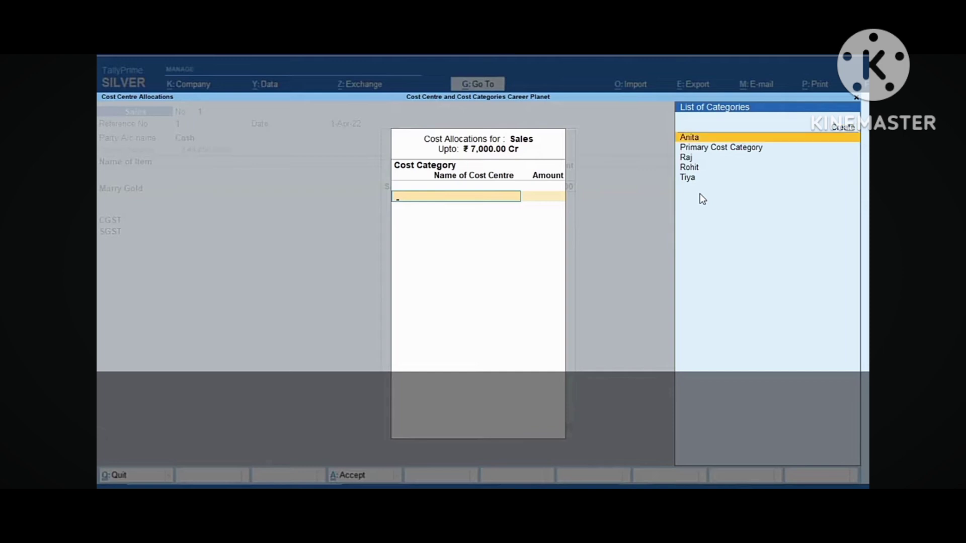
key(Down)
key(Down)
key(Return)
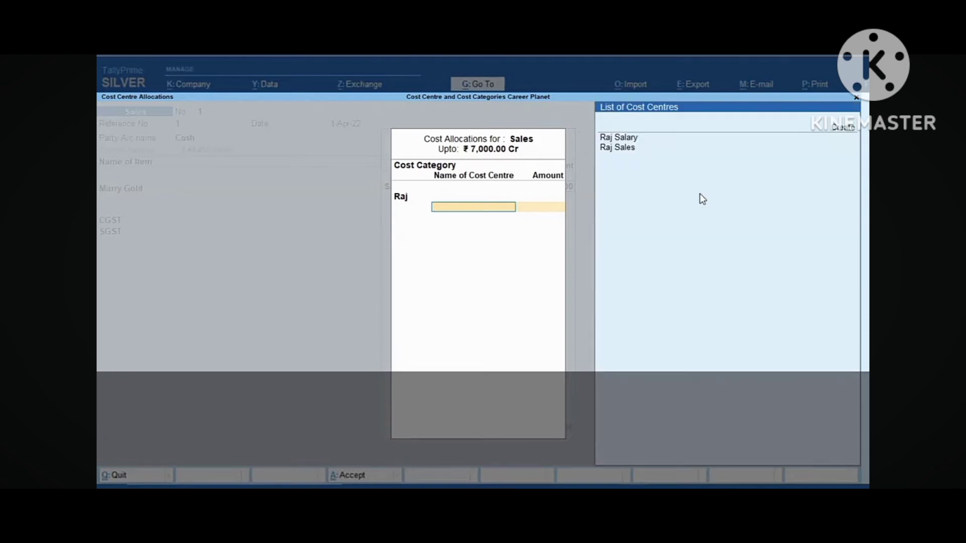
key(Down)
key(Down)
key(Down)
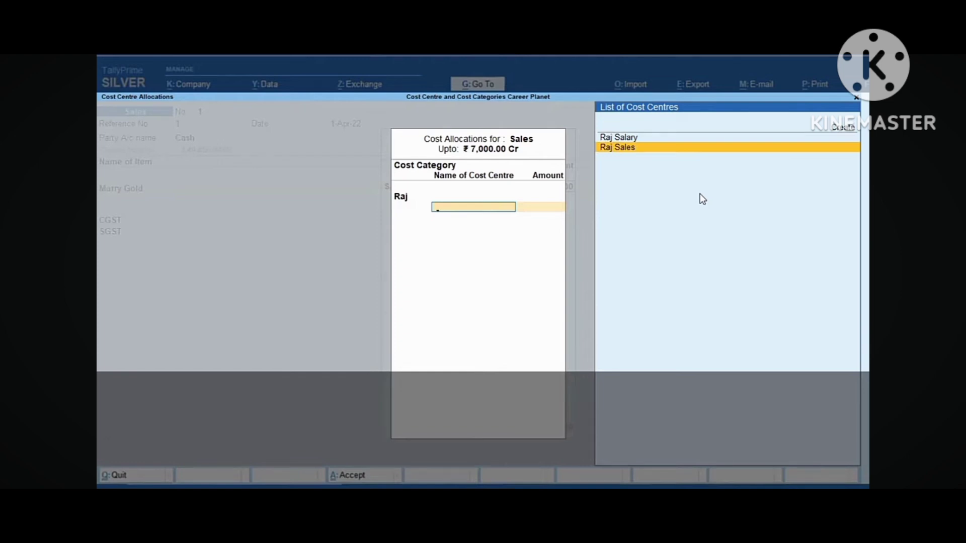
key(Return)
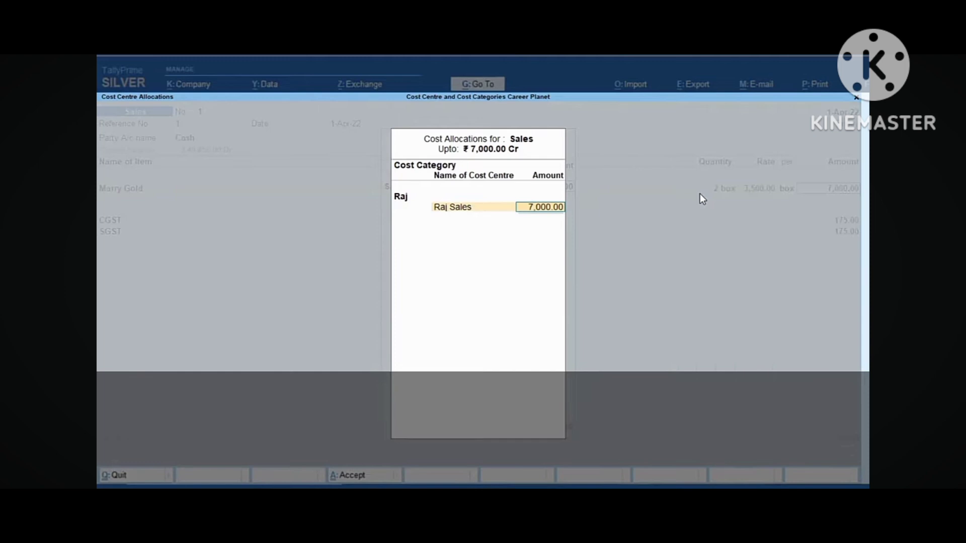
key(Return)
key(Return)
key(Return)
key(Return)
key(Return)
key(Return)
key(Return)
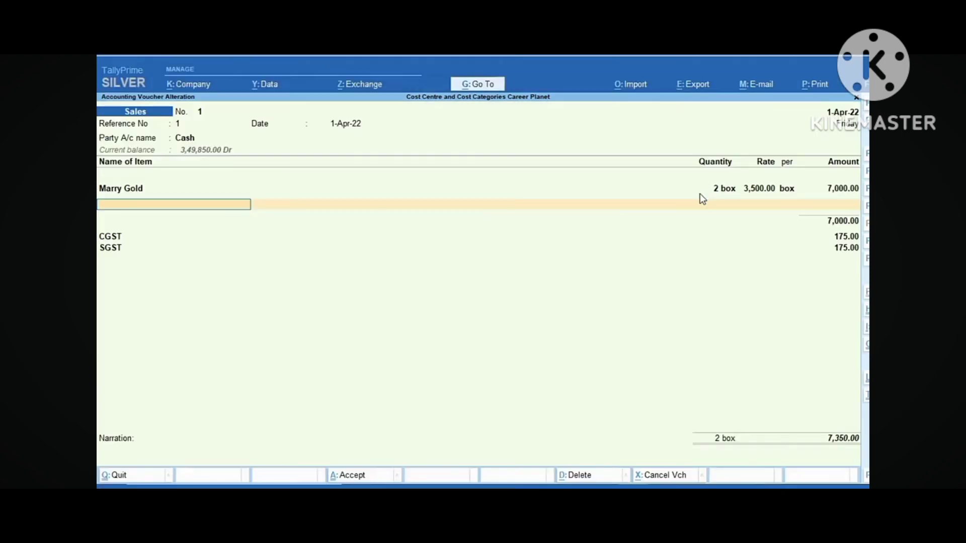
key(Return)
key(Return)
key(Return)
key(Return)
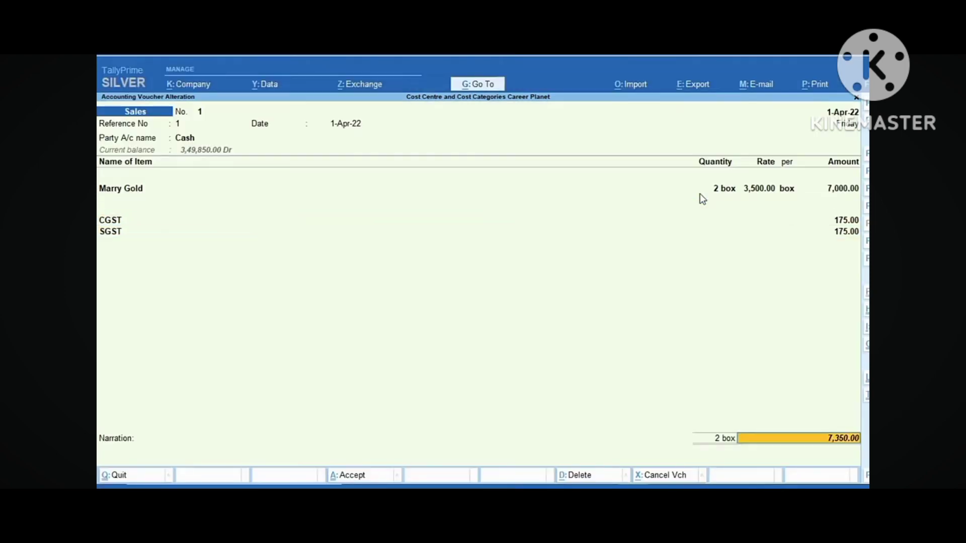
Enter Sales reference 2 to Hement General Store: Marry Gold, 10 box at 4,000
text(2)
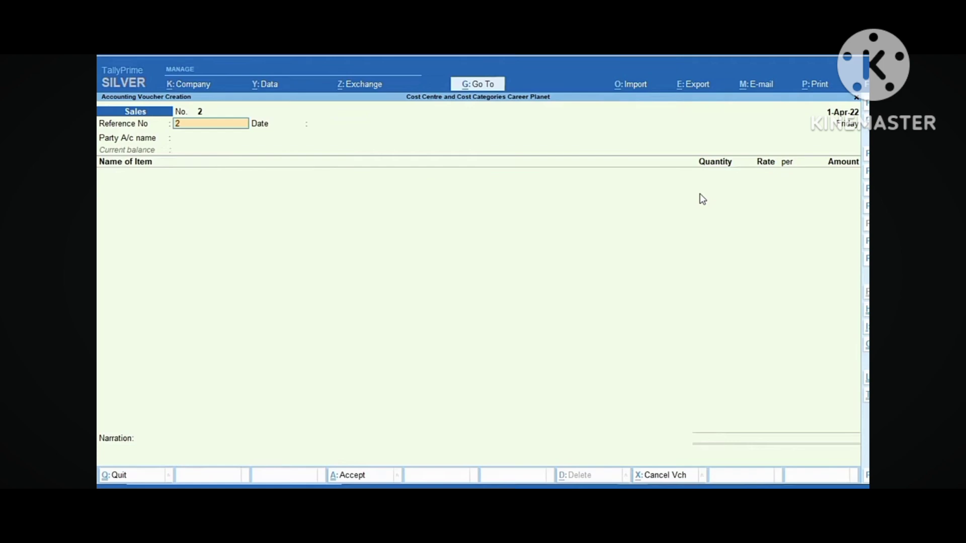
key(Return)
key(Return)
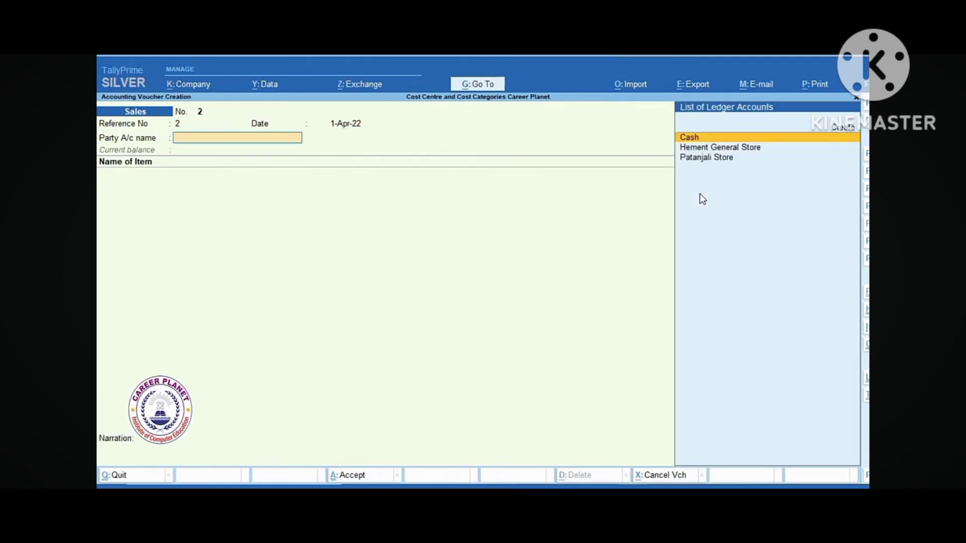
text(H)
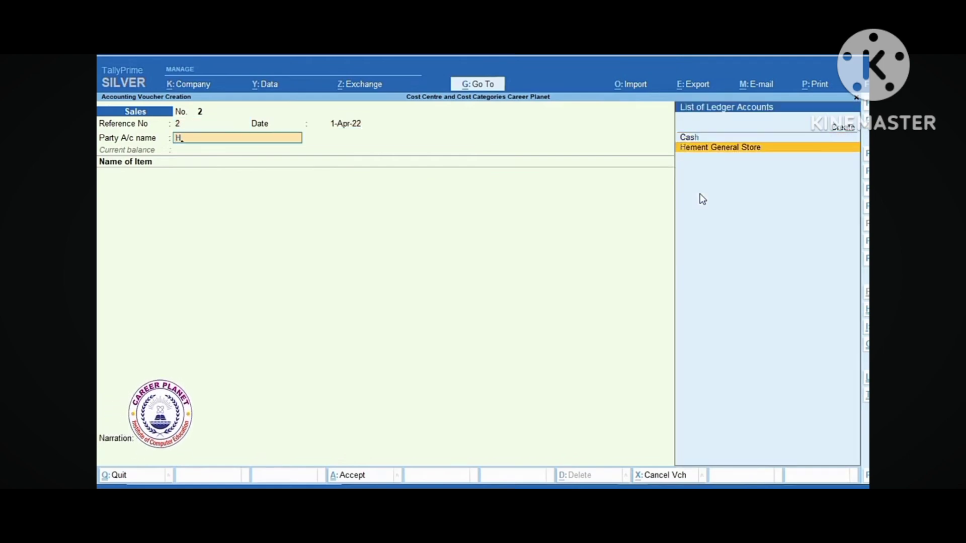
key(Return)
key(Return)
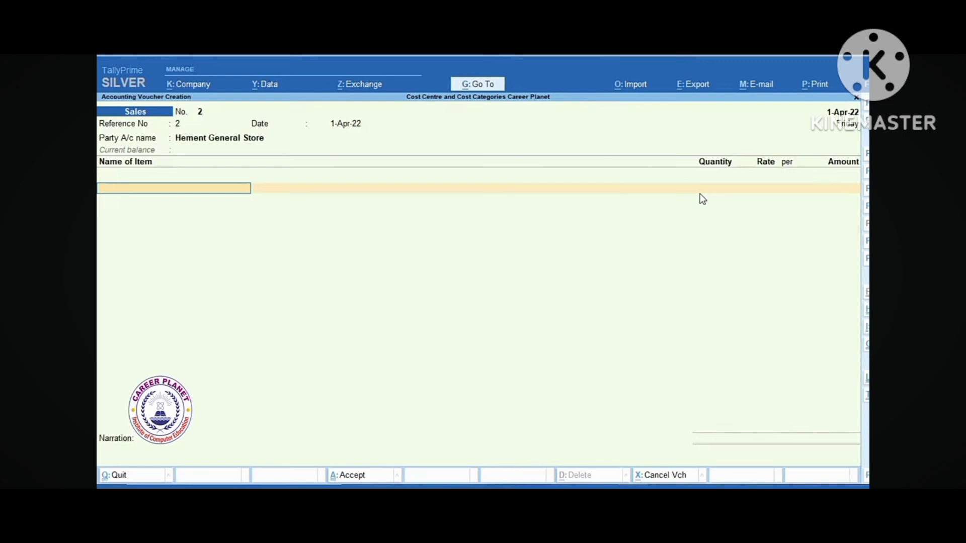
text(M)
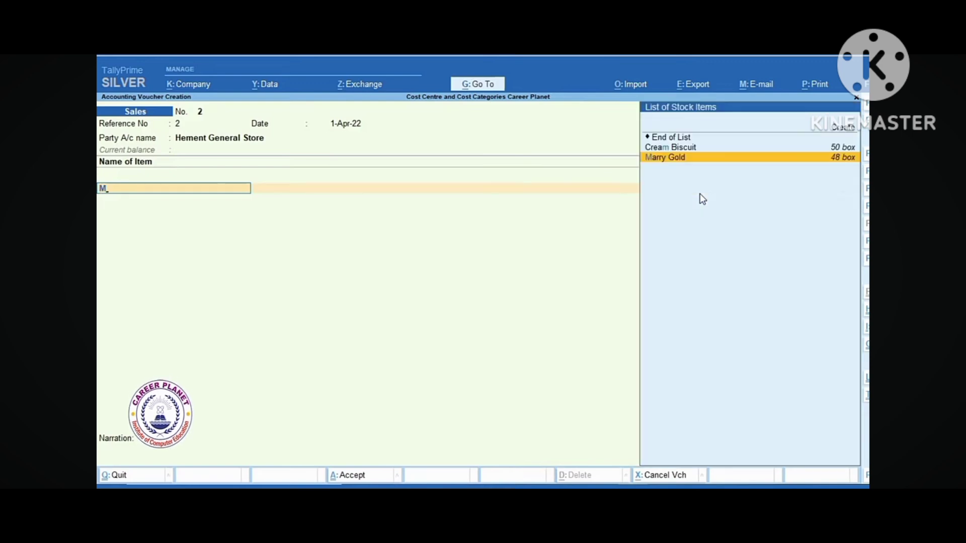
key(Return)
text(10)
key(Return)
text(4000)
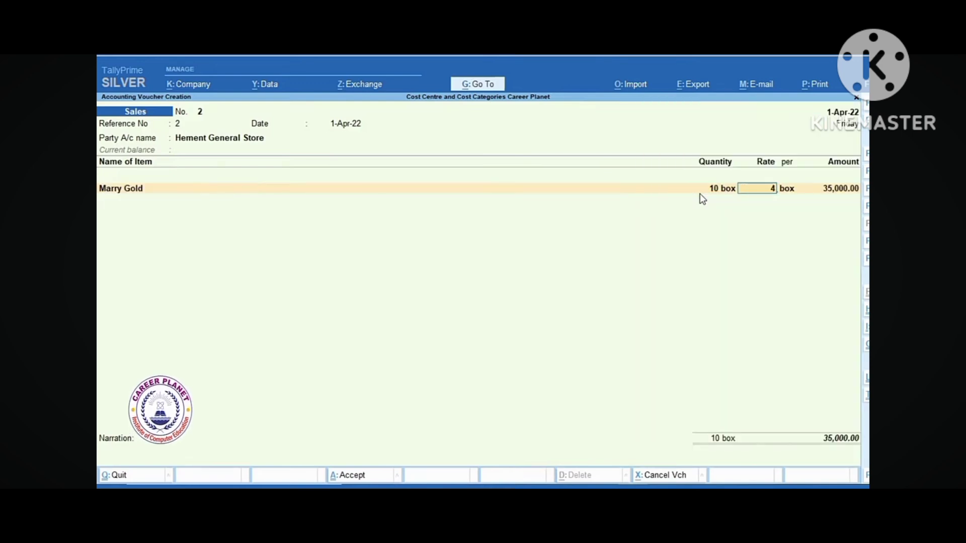
key(Return)
Post 40,000.00 to Sales, allocated to cost centre Rohit Sales under category Rohit
key(Return)
key(Return)
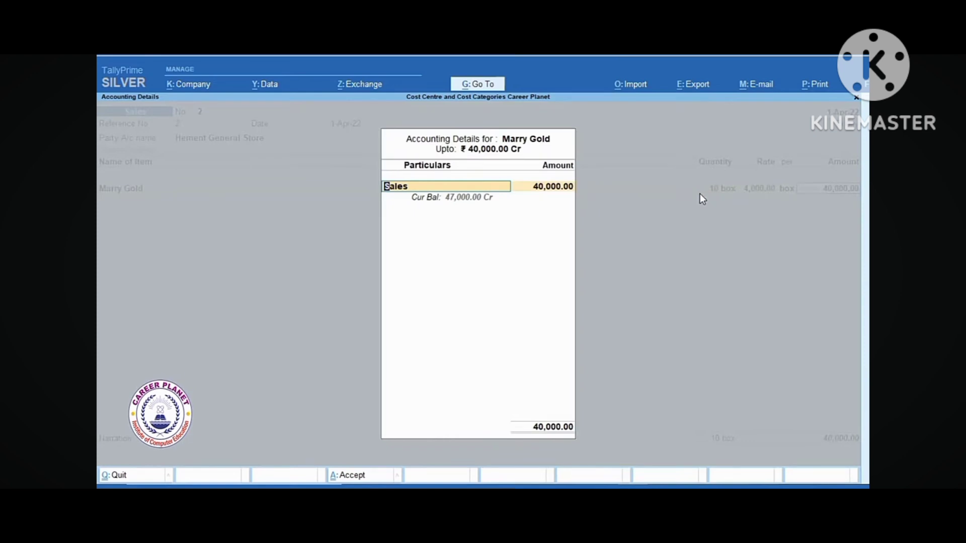
key(Return)
key(Return)
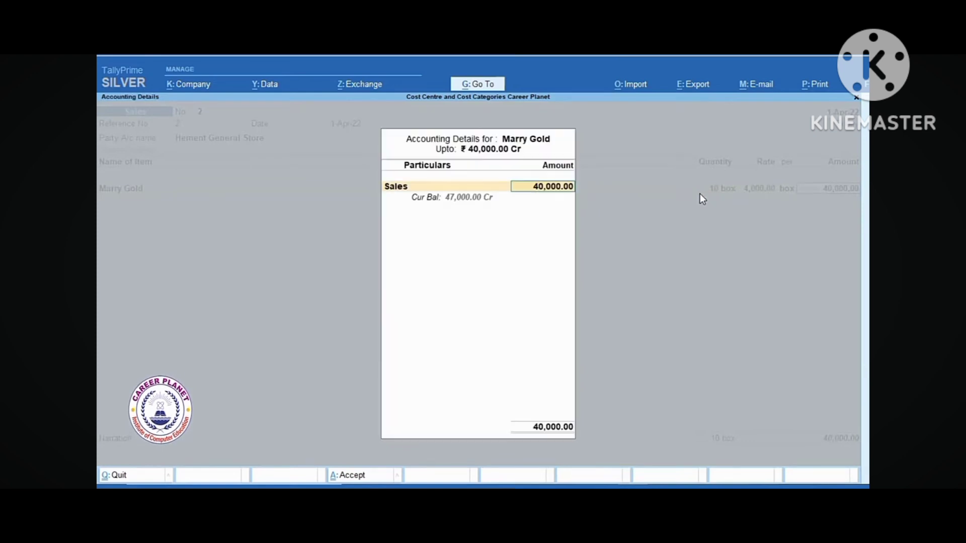
key(Return)
key(Return)
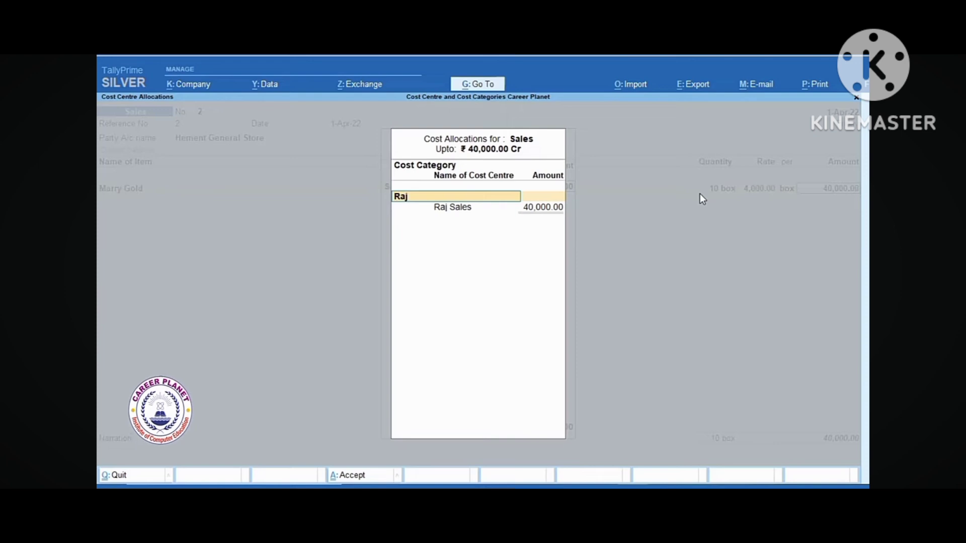
text(Ro)
key(Return)
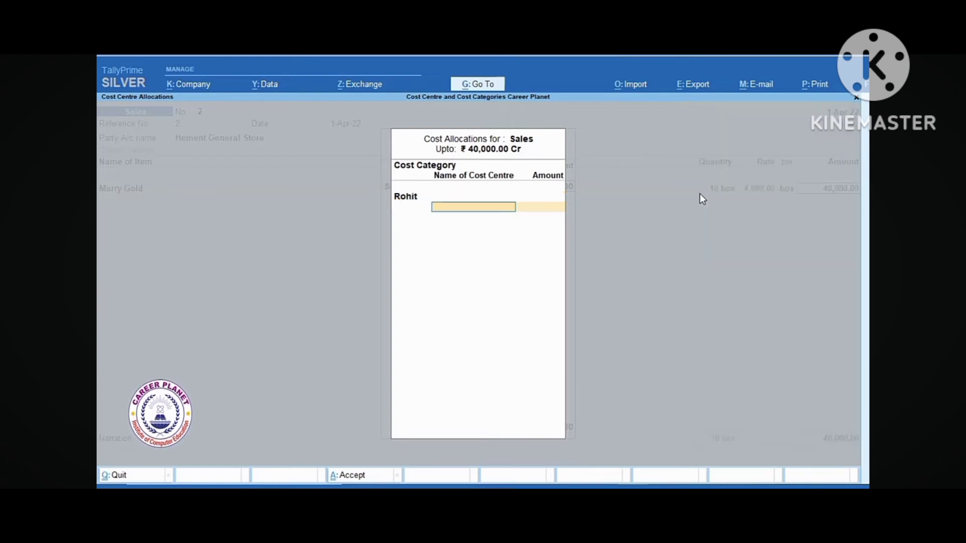
text(R)
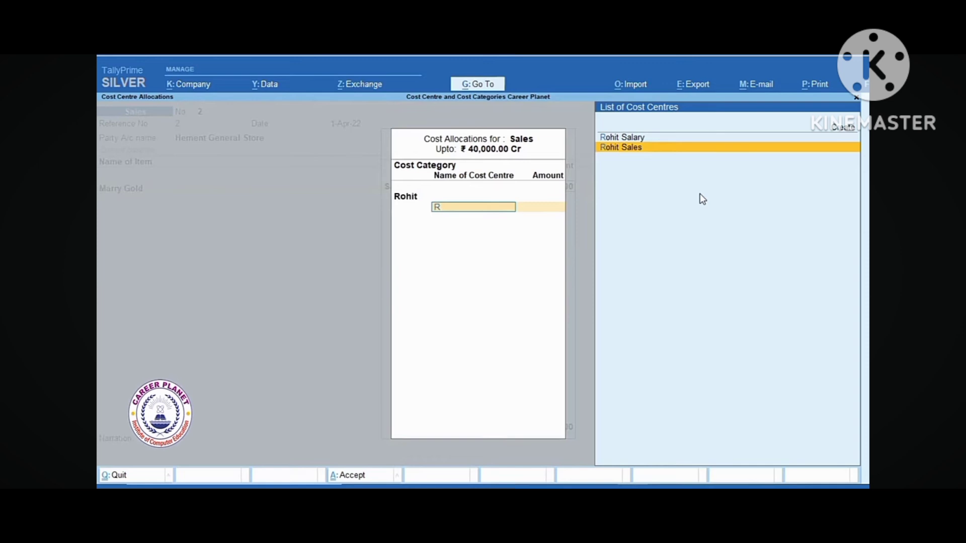
key(Return)
key(Return)
Add Cream Biscuit, 5 box at 3,500, under the Sales ledger
key(Return)
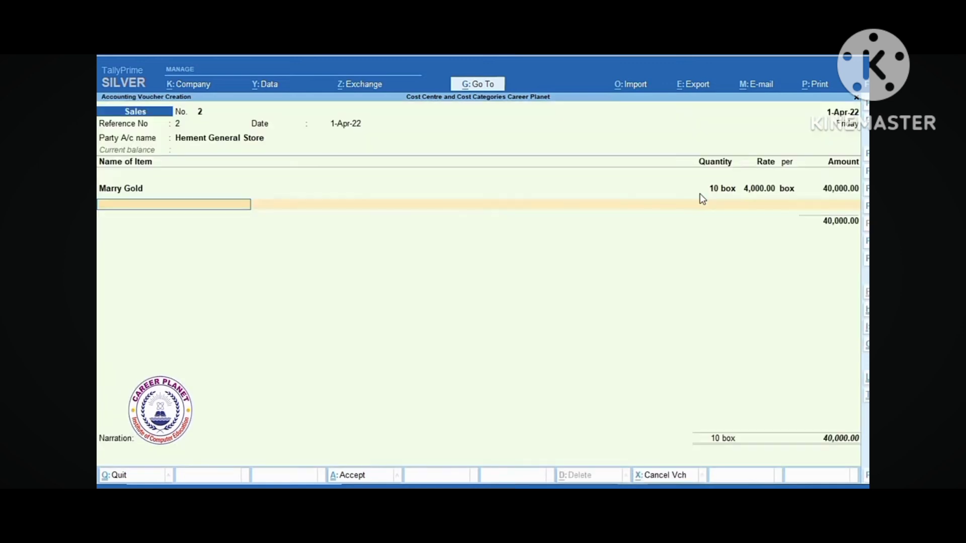
text(c)
key(Return)
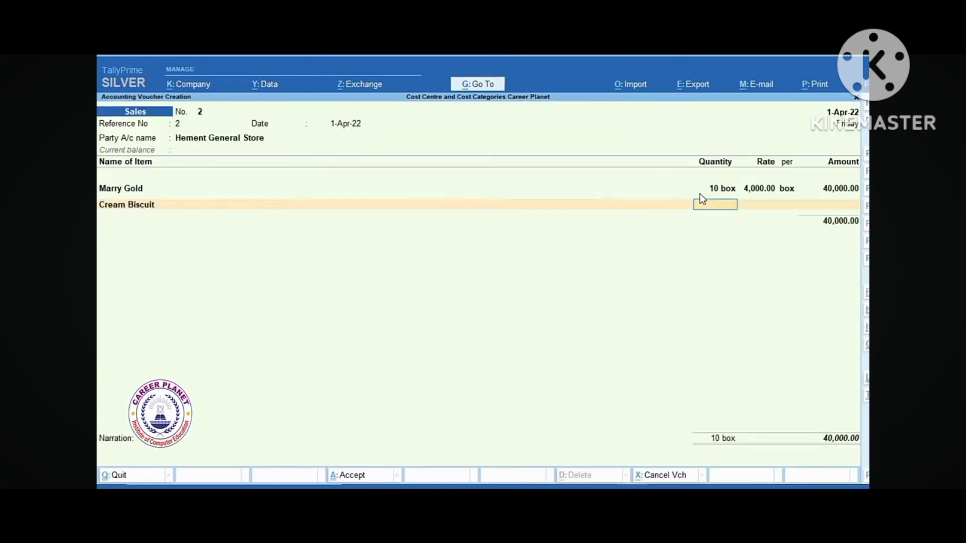
text(5)
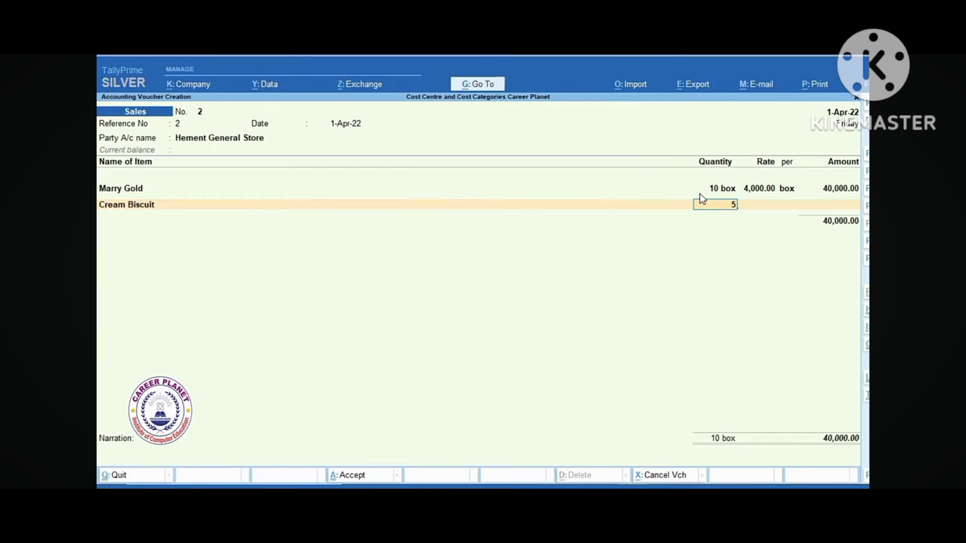
key(Return)
text(3500)
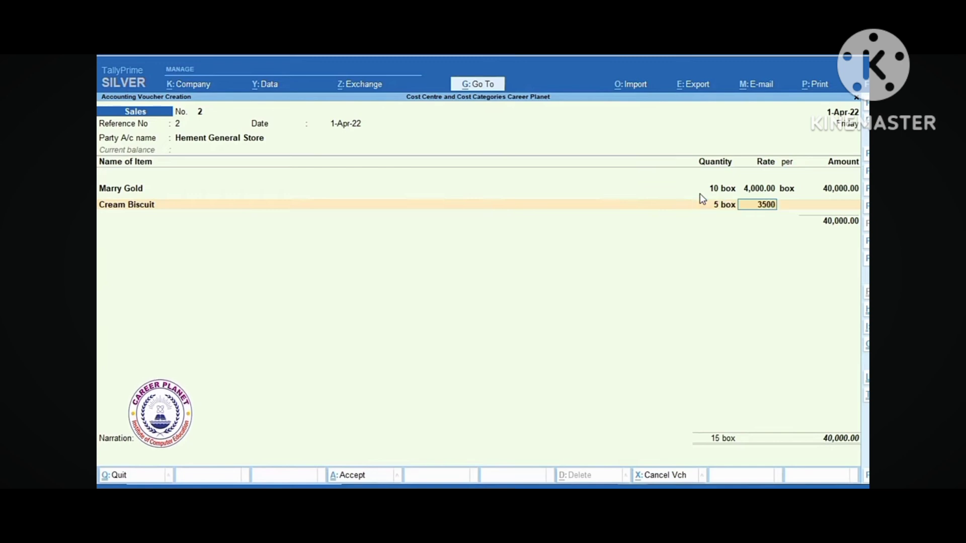
key(Return)
key(Return)
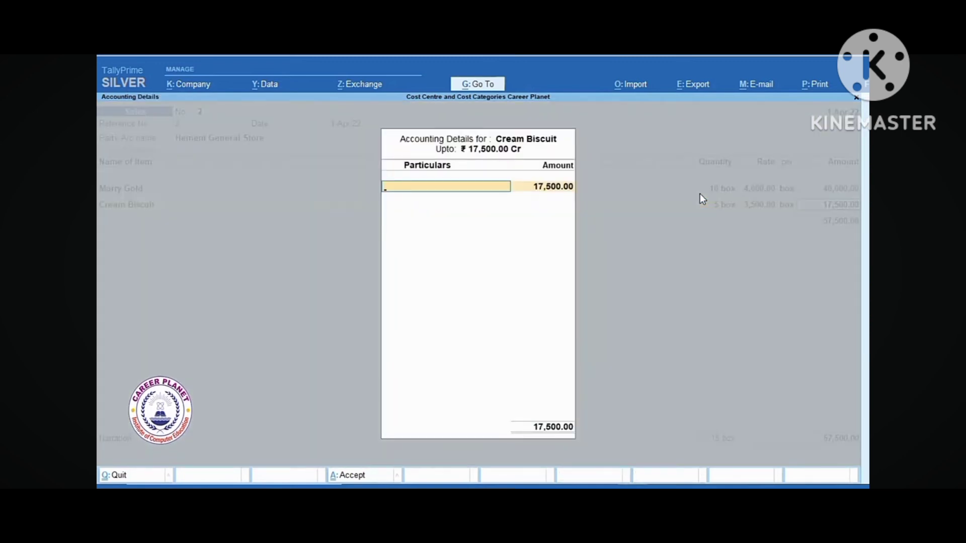
text(Sa)
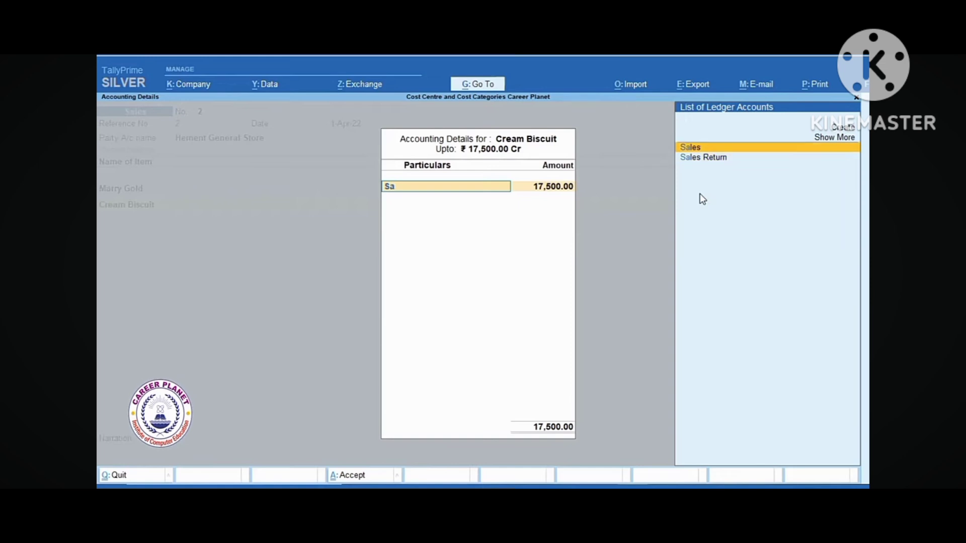
key(Return)
Allocate the 17,500.00 sale to cost category Rohit, cost centre Rohit Sales
key(Return)
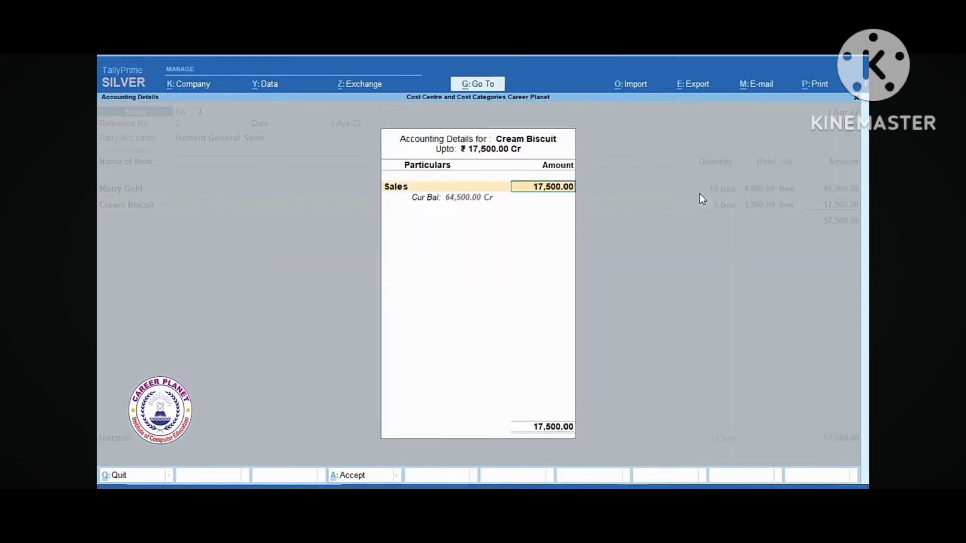
key(Return)
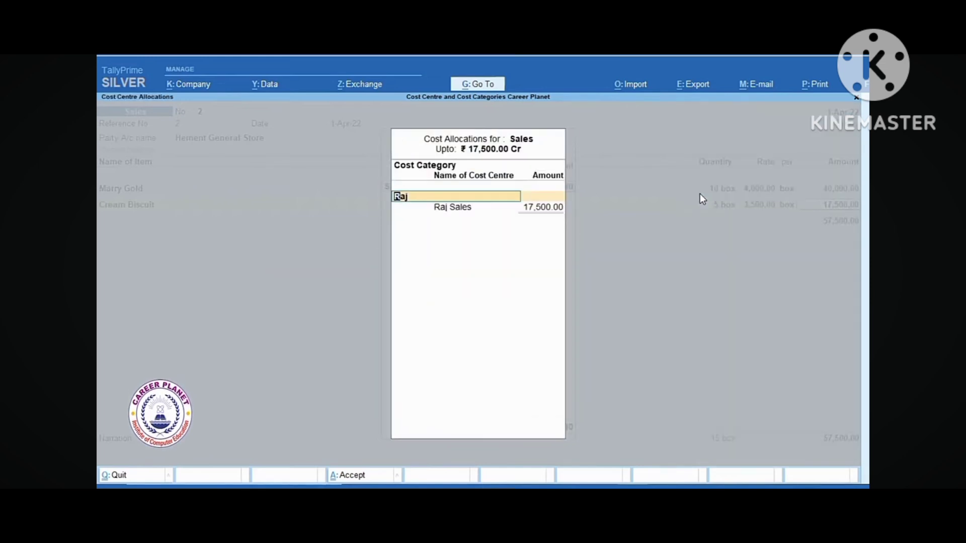
text(R)
key(Down)
key(Return)
text(R)
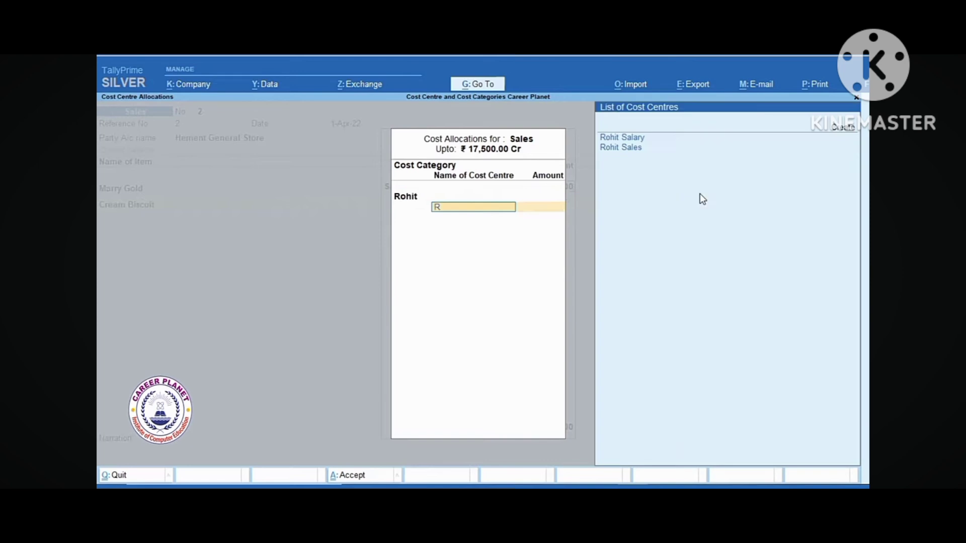
key(Down)
key(Return)
key(Return)
Add CGST and SGST of 1,437.50 each, then save the 60,375.00 bill as a New Ref
key(Return)
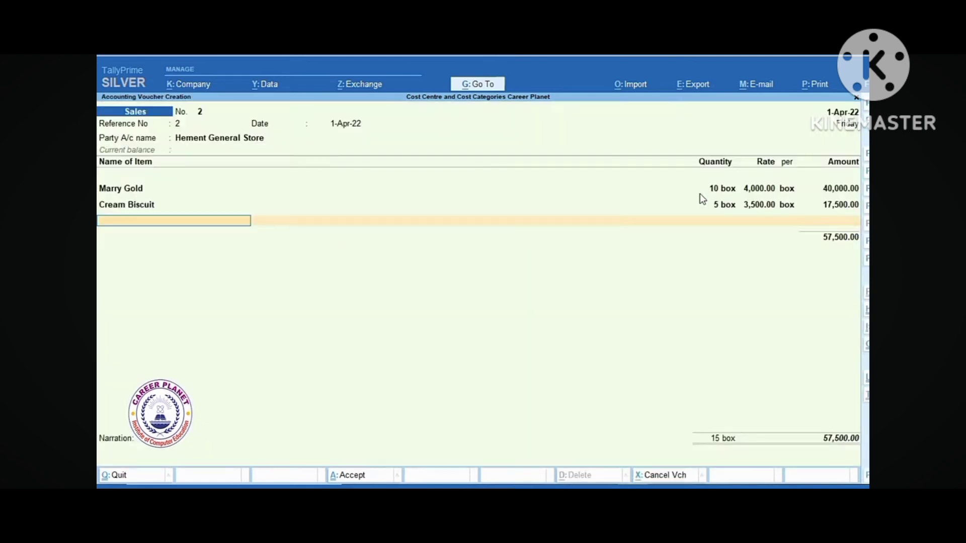
key(Return)
text(C)
key(Return)
key(Return)
text(SG)
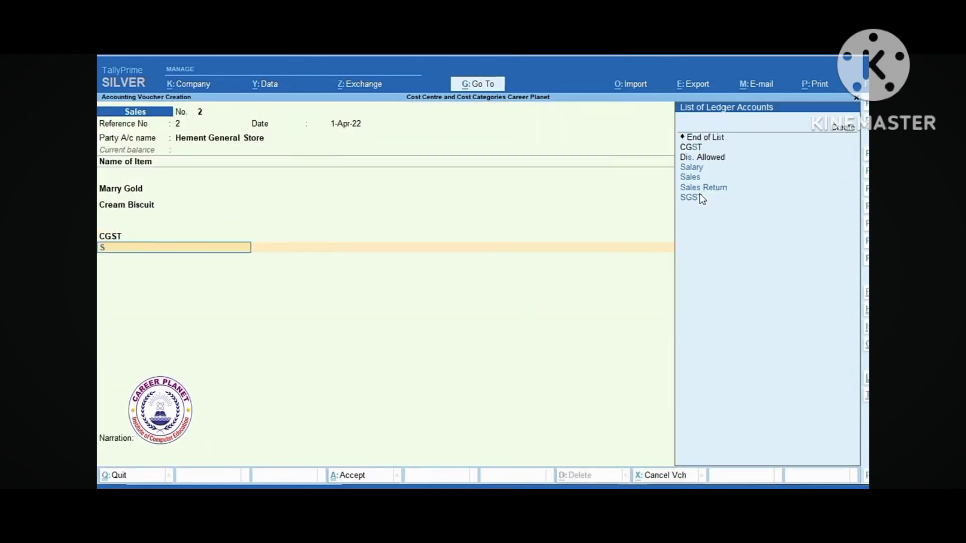
key(Return)
key(Return)
key(Return)
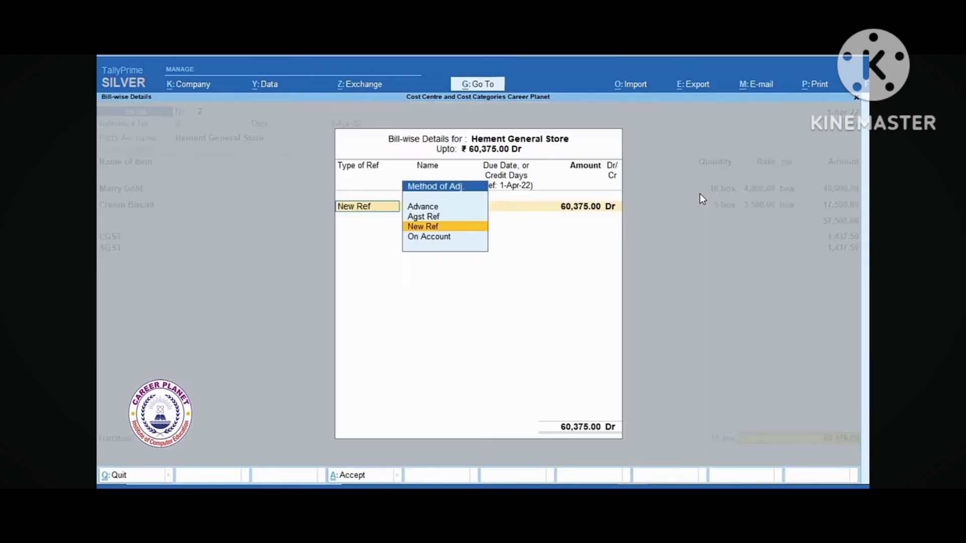
key(Return)
key(Return)
key(Return)
key(Return)
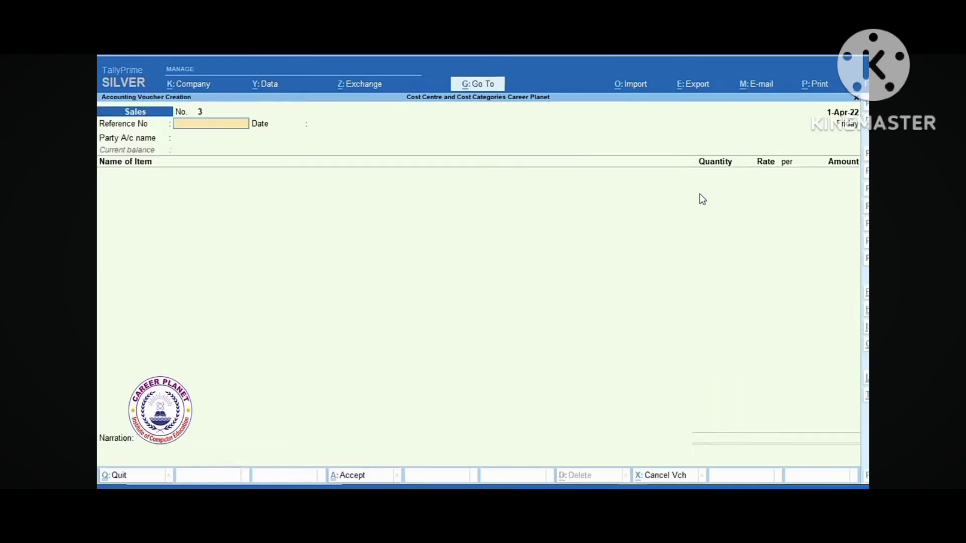
Start sales voucher 3 with reference number 3 and Cash as the party
text(3)
key(Return)
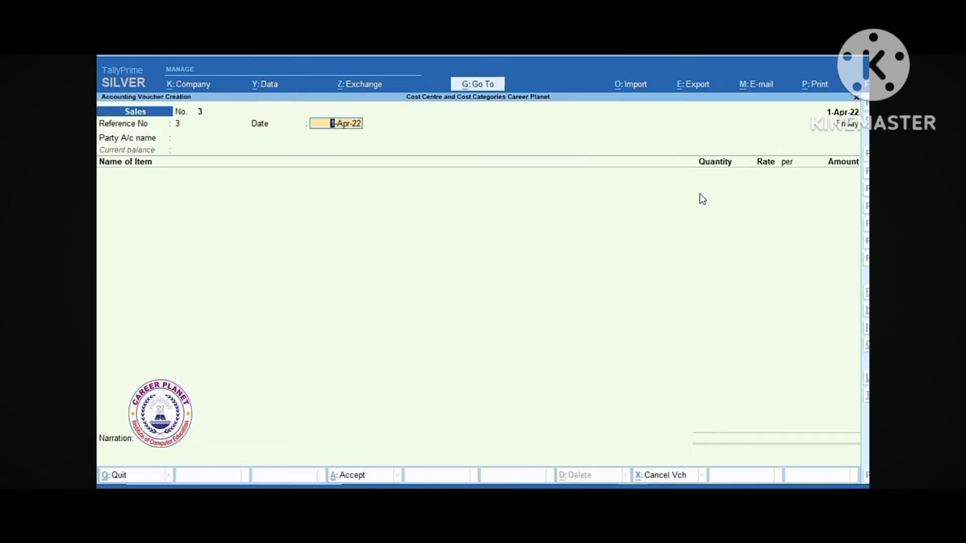
key(Return)
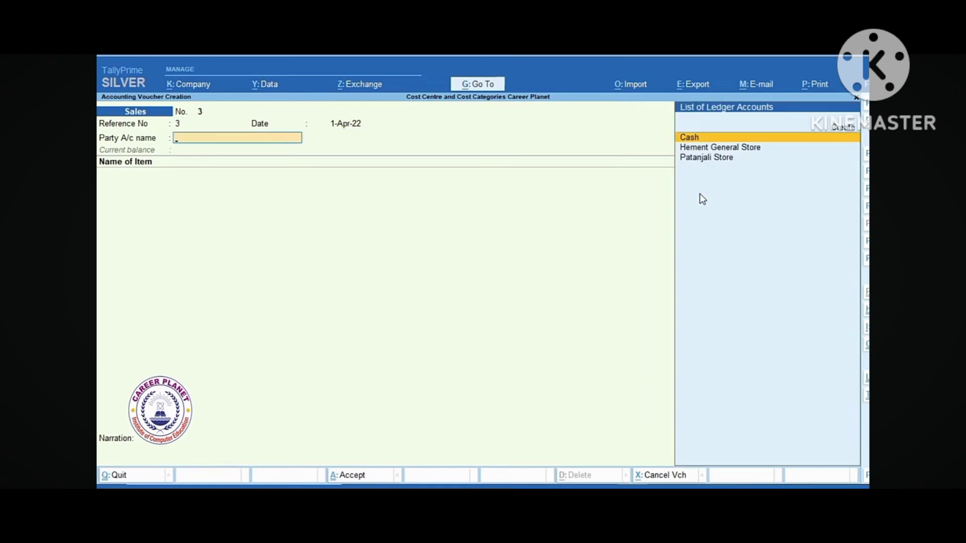
key(Return)
key(Return)
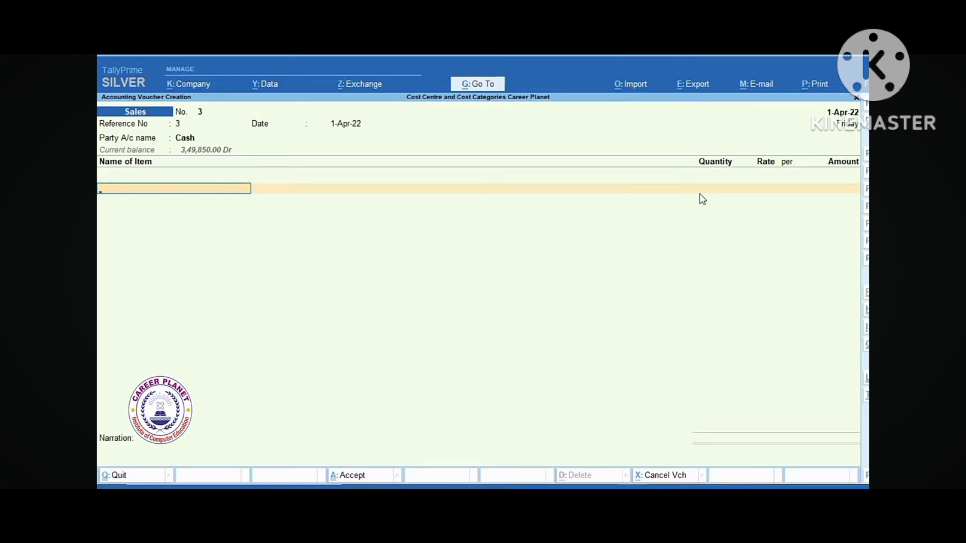
Add Marry Gold, 10 box at 4,000.00, allocating the 40,000.00 to Tiya > Tiya Sales
text(M)
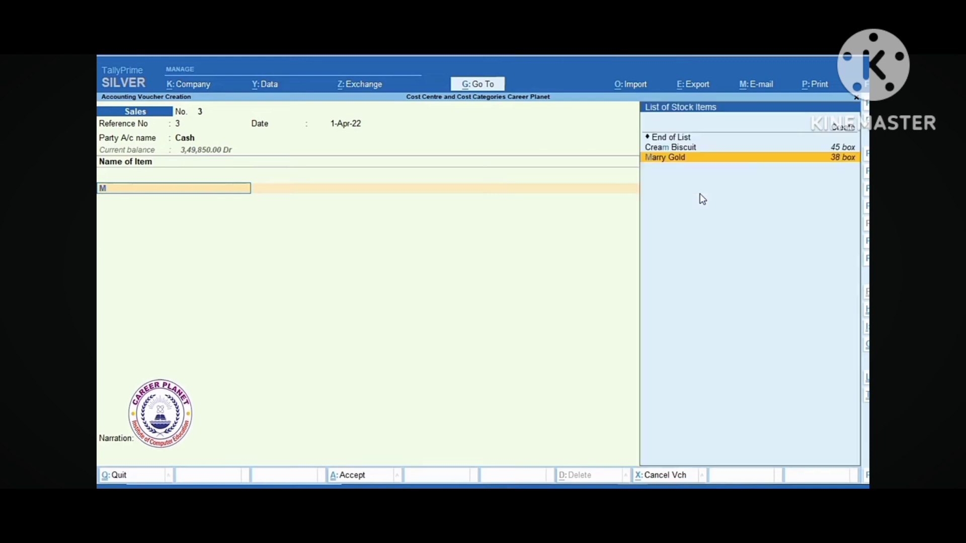
key(Return)
text(10)
key(Return)
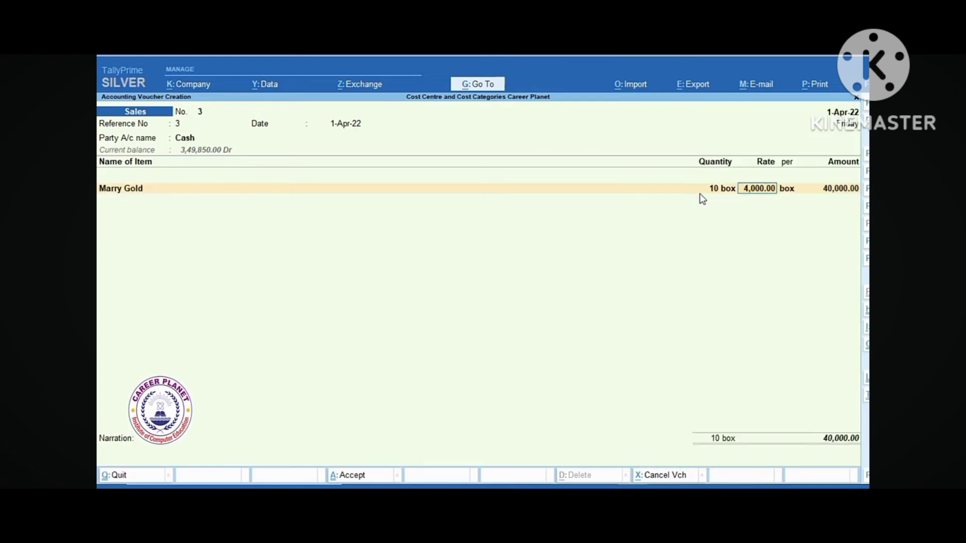
key(Return)
key(Return)
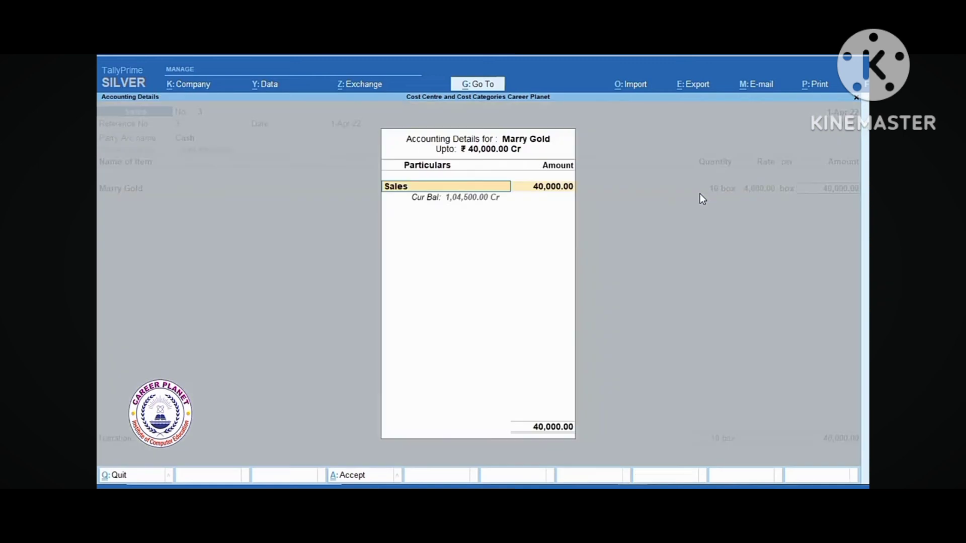
key(Return)
key(Return)
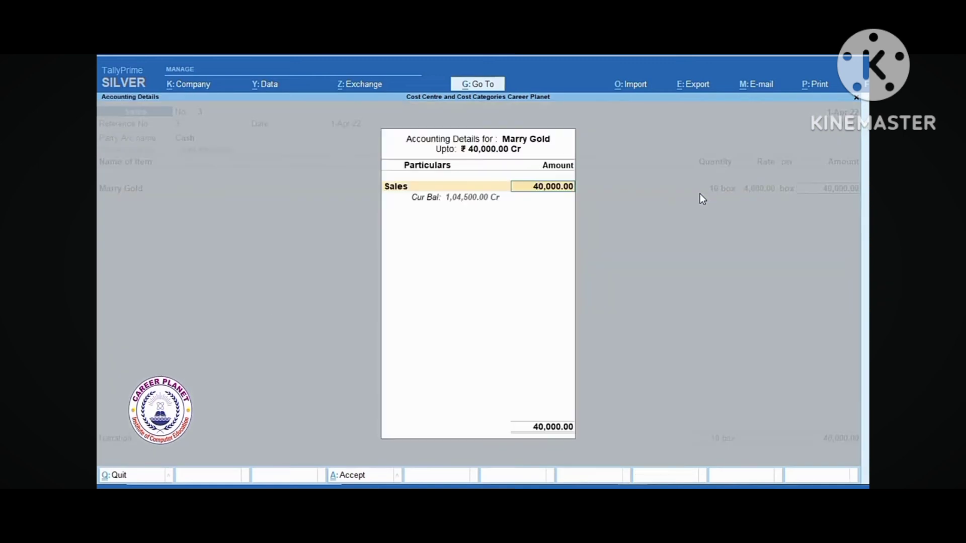
key(Return)
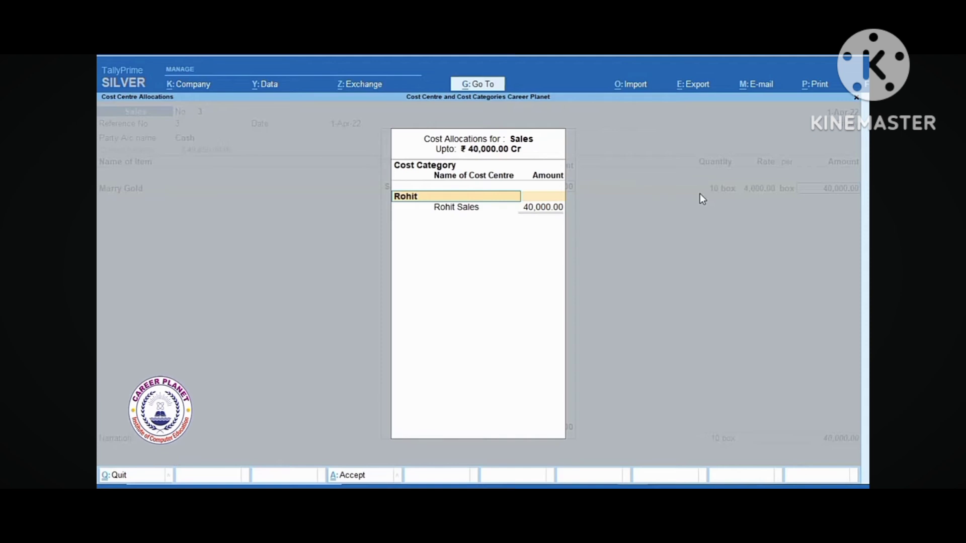
key(Down)
key(Return)
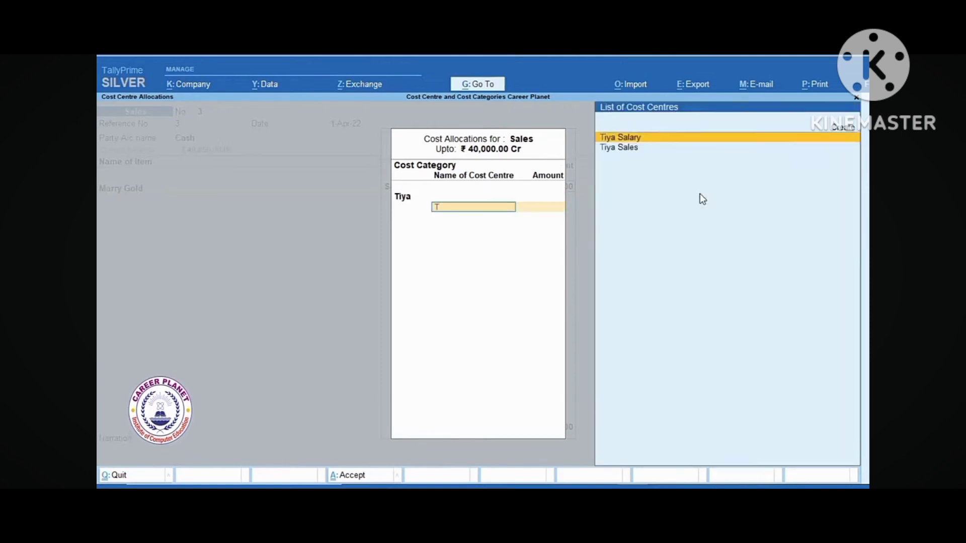
key(Down)
key(Return)
key(Return)
key(Return)
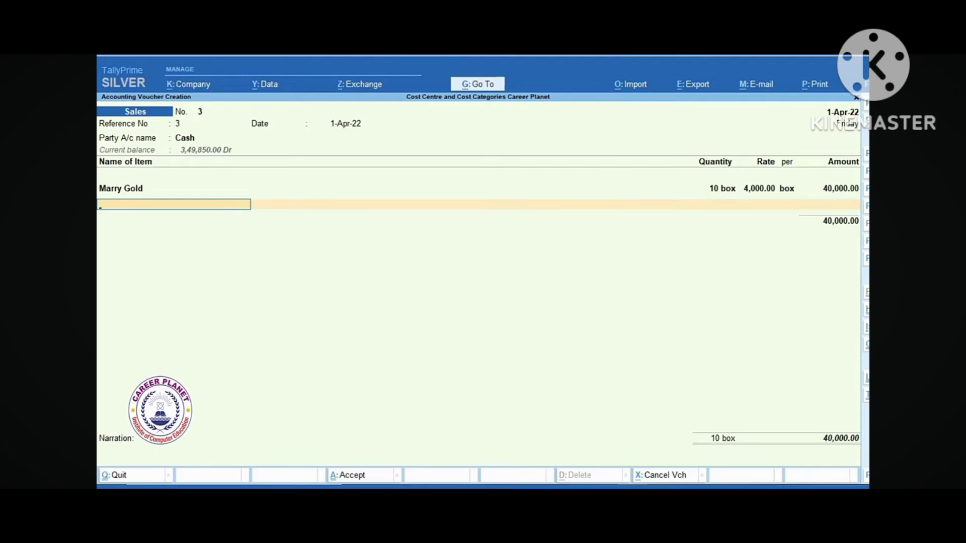
Add a (-)10 % Dis. Allowed line, allocated to Tiya > Tiya Sales
key(Return)
text(D)
key(Return)
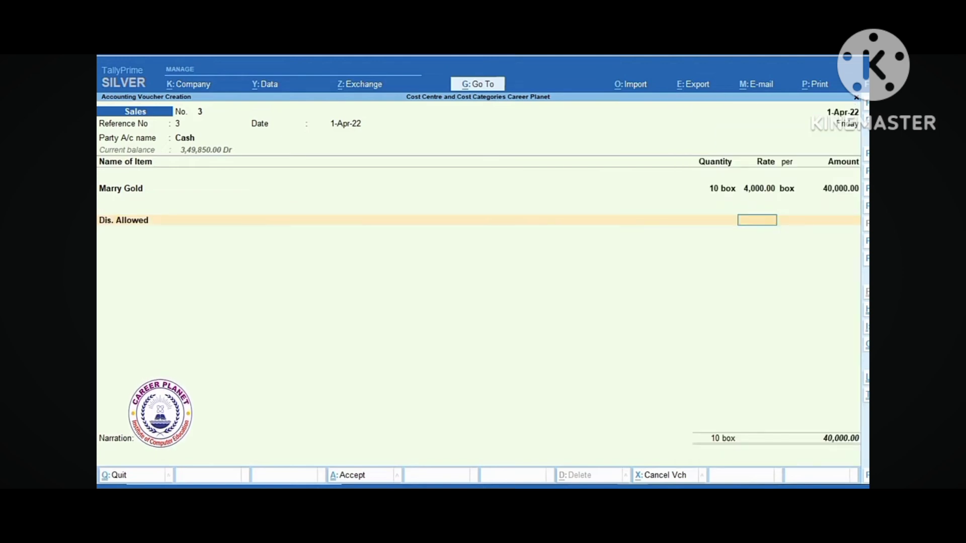
text(-)10 )
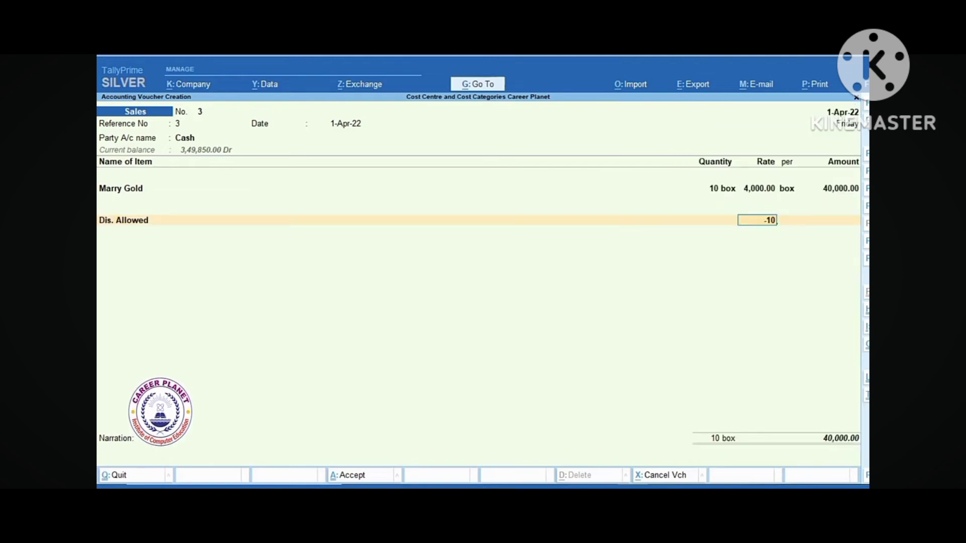
text(%)
key(Return)
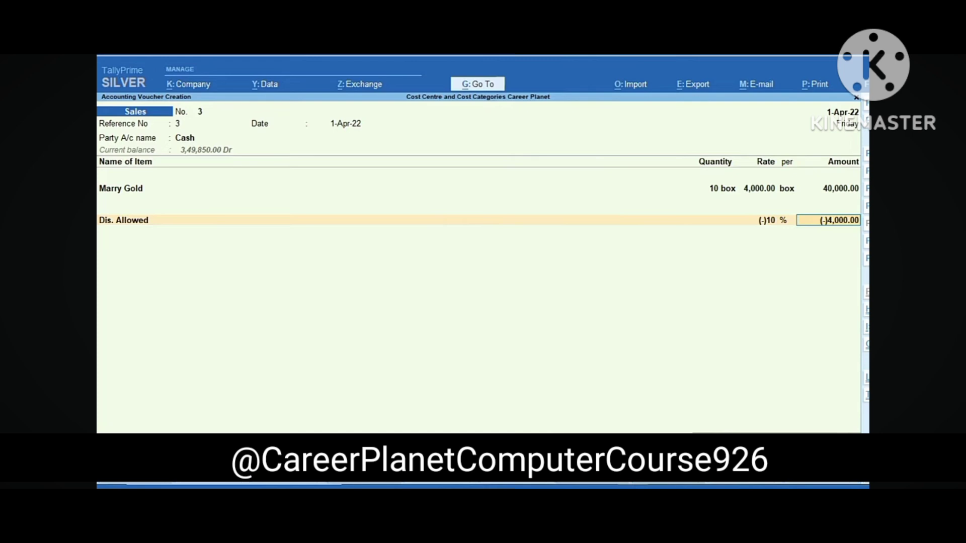
key(Return)
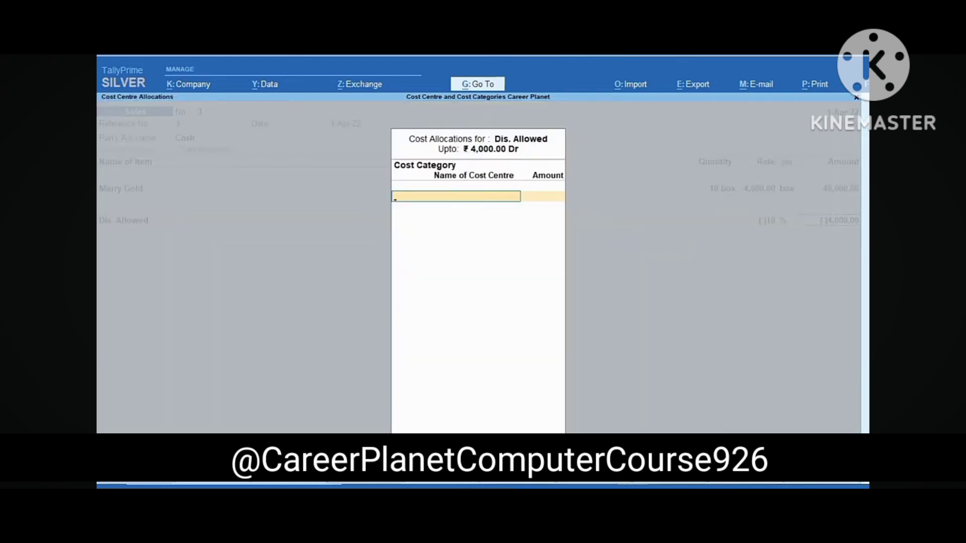
text(T)
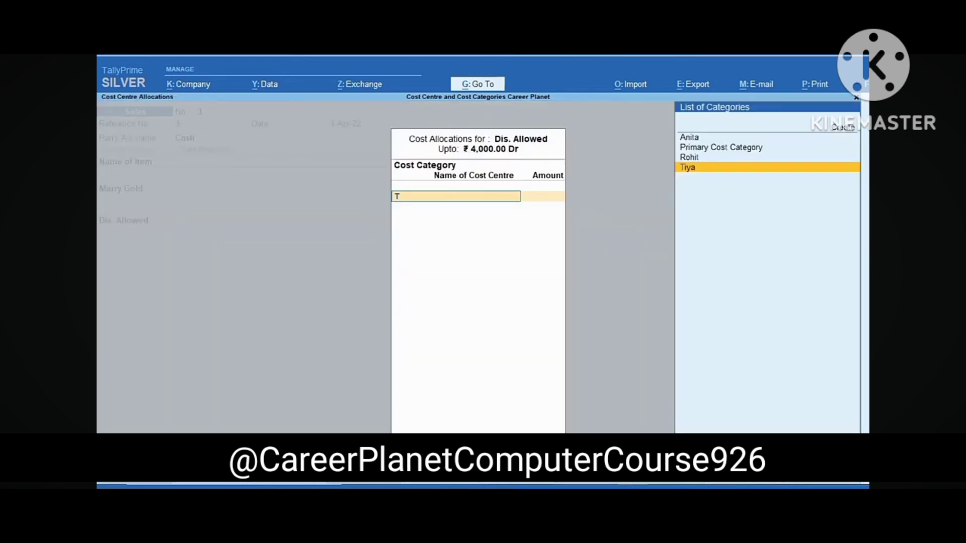
key(Return)
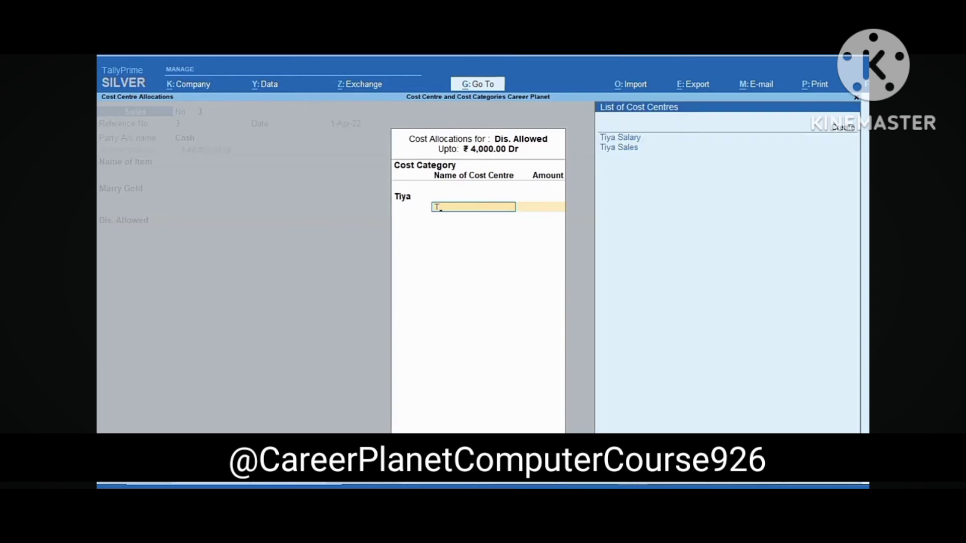
text(T)
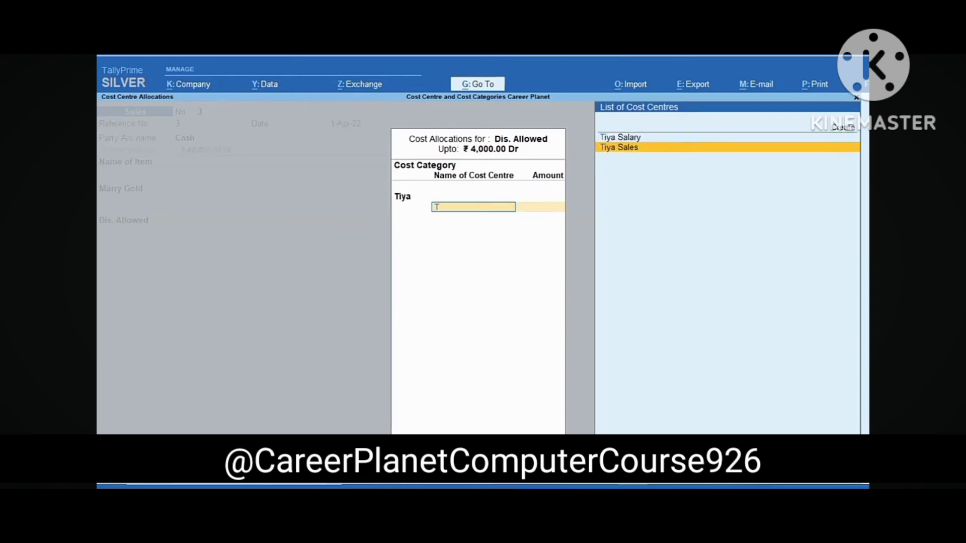
key(Return)
Add CGST and SGST of 900.00 each and save sales voucher 3
key(Return)
text(C)
key(Return)
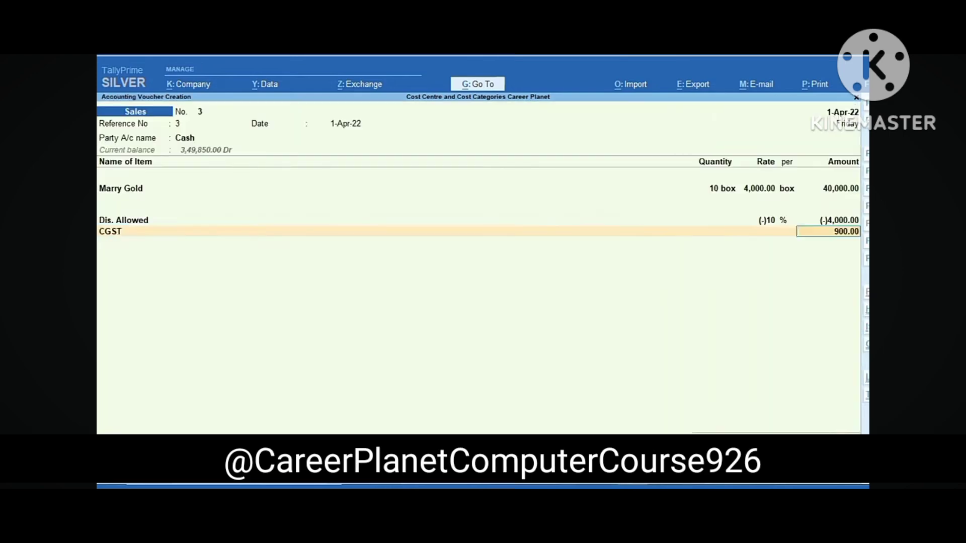
key(Return)
text(S)
key(Return)
key(Return)
key(Return)
key(Return)
key(Return)
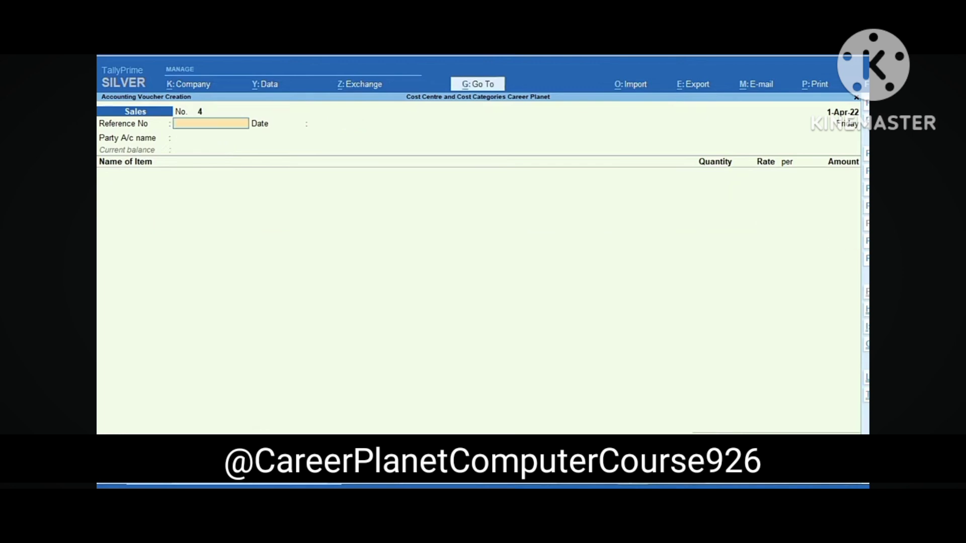
Start sales voucher 4 dated 1-Apr-22 for Hement General Store
text(4)
key(Return)
key(Return)
key(Down)
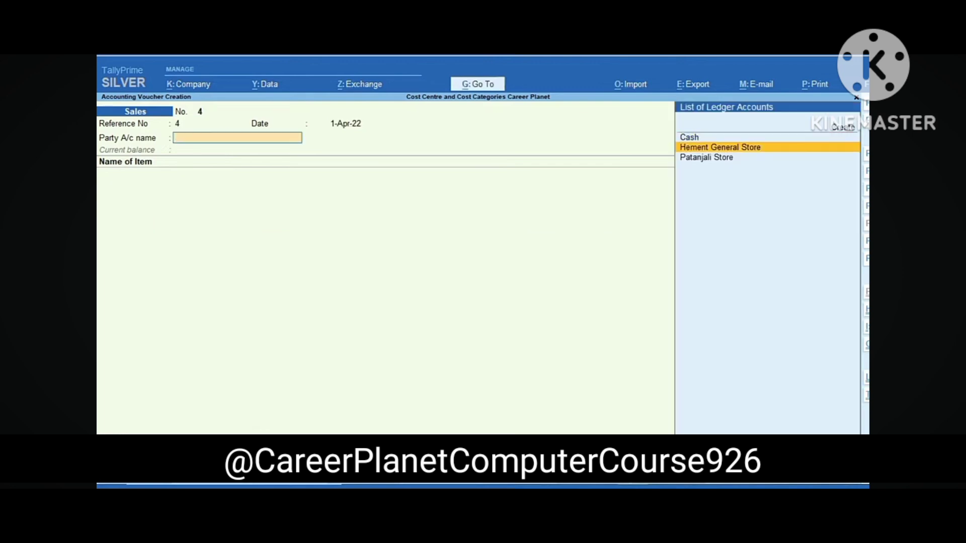
key(Return)
key(ctrl+a)
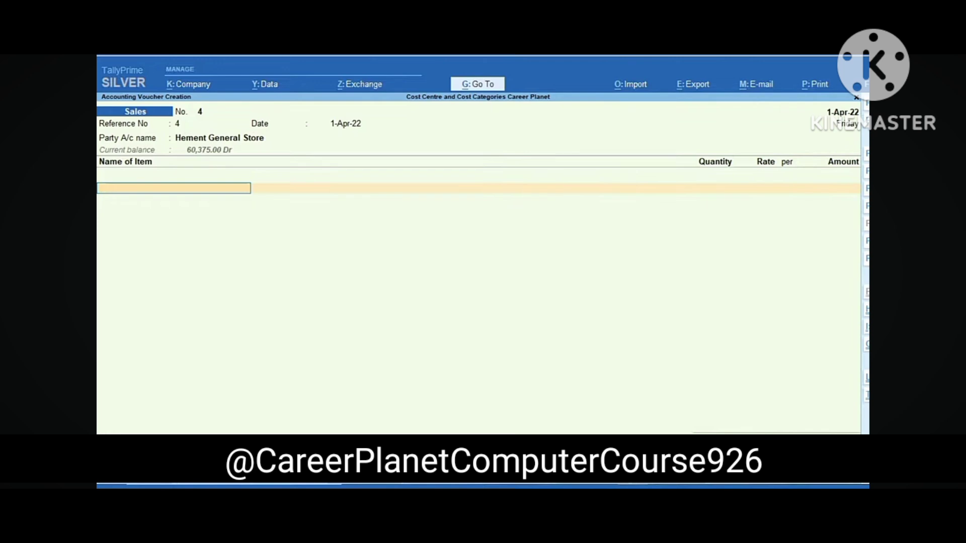
Add Marry Gold, 8 box, allocating the 32,000.00 to Anita > Anita Sales
text(M)
key(Return)
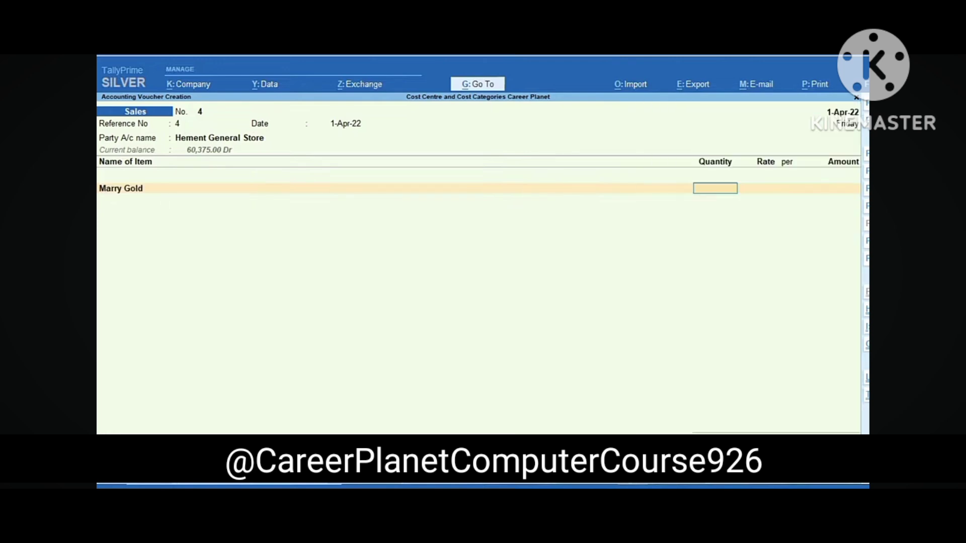
text(8)
key(Return)
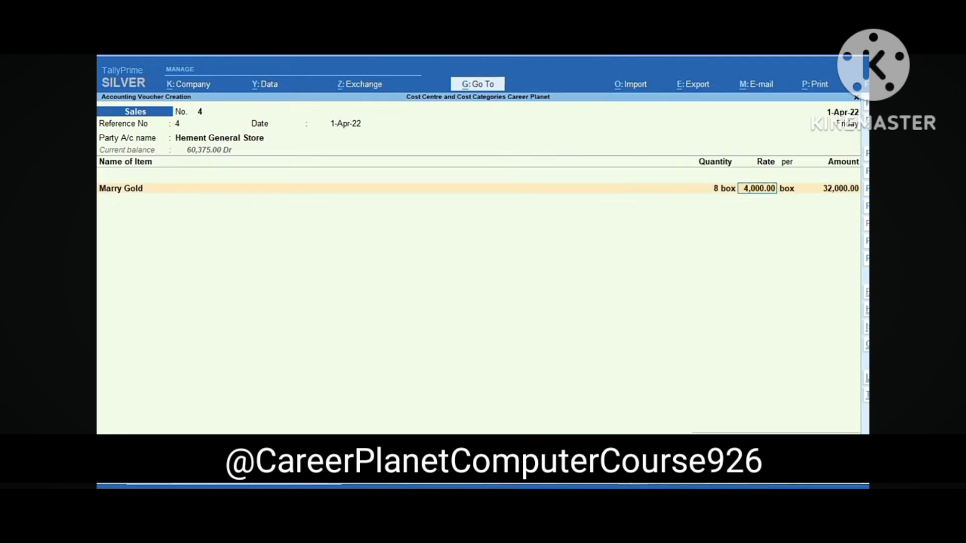
key(Return)
key(Return)
key(Return)
key(Return)
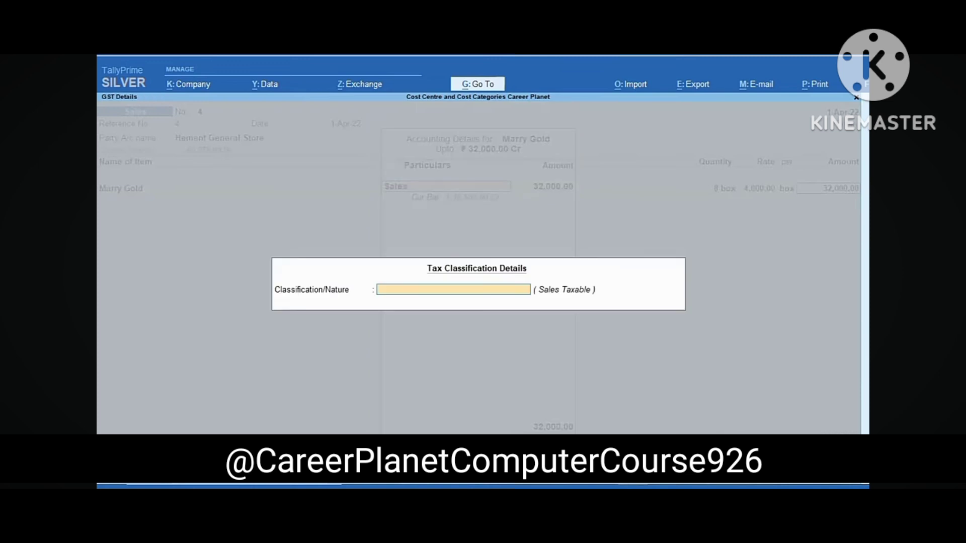
key(Return)
key(Return)
text(A)
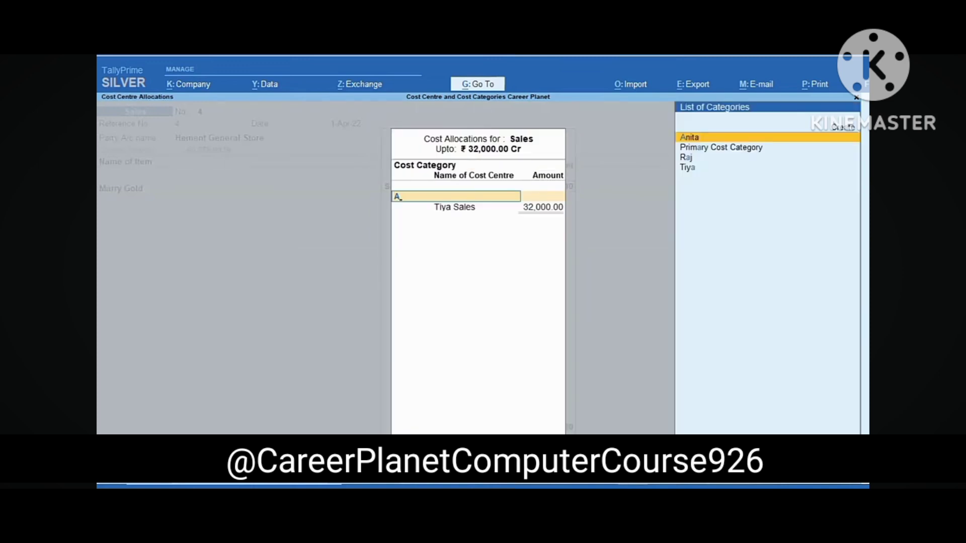
key(Return)
text(A)
key(Down)
key(Return)
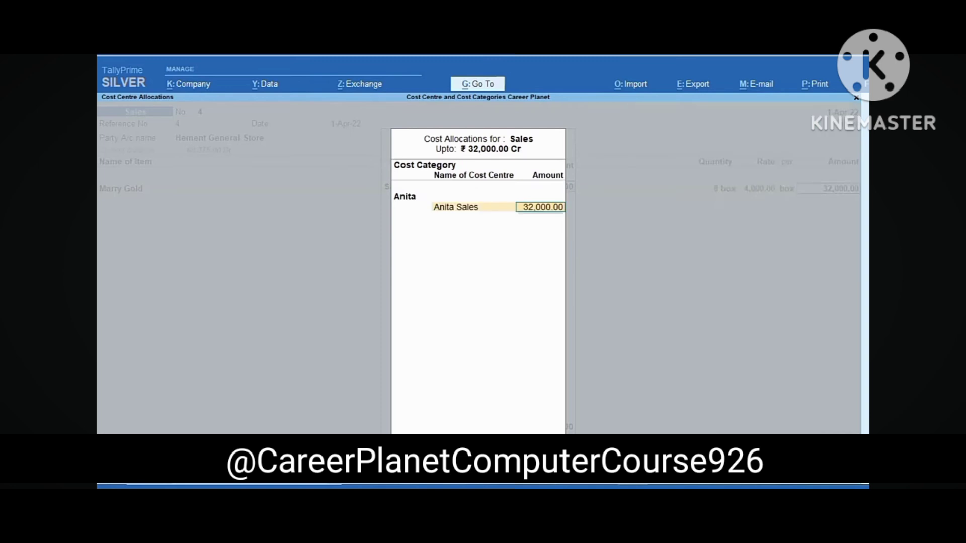
key(Return)
Add Cream Biscuit, 5 box at 3,500.00, allocating the 17,500.00 to Anita Sales
key(Return)
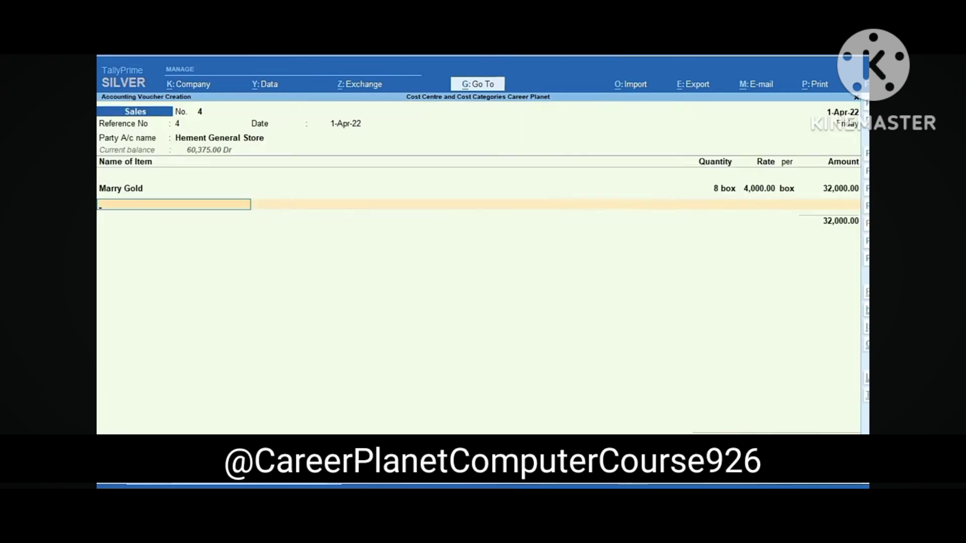
text(C)
key(Return)
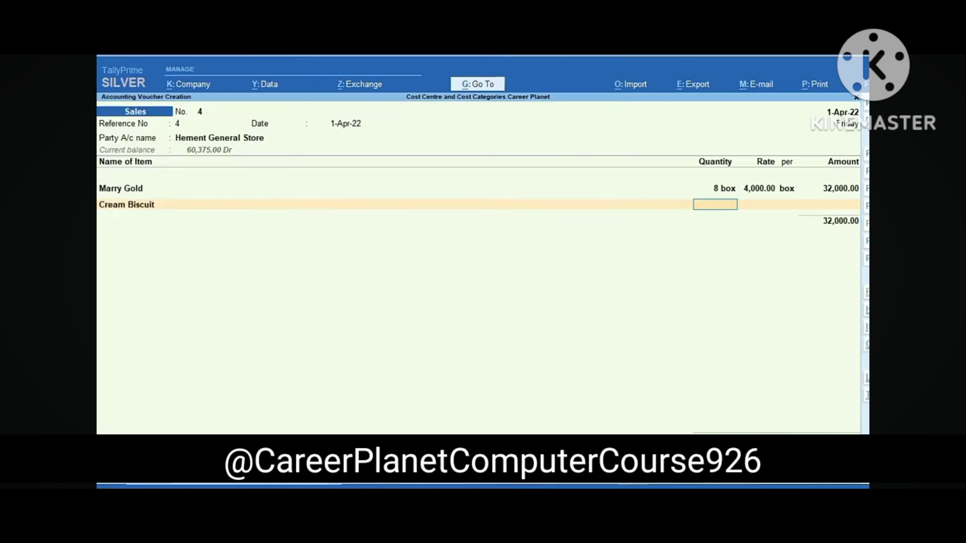
text(5)
key(Return)
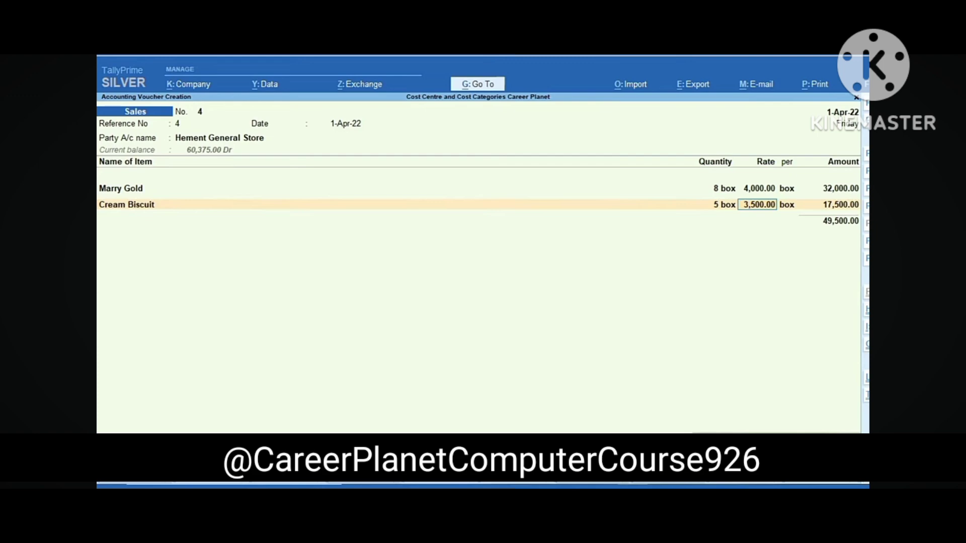
key(Return)
key(Return)
key(Return)
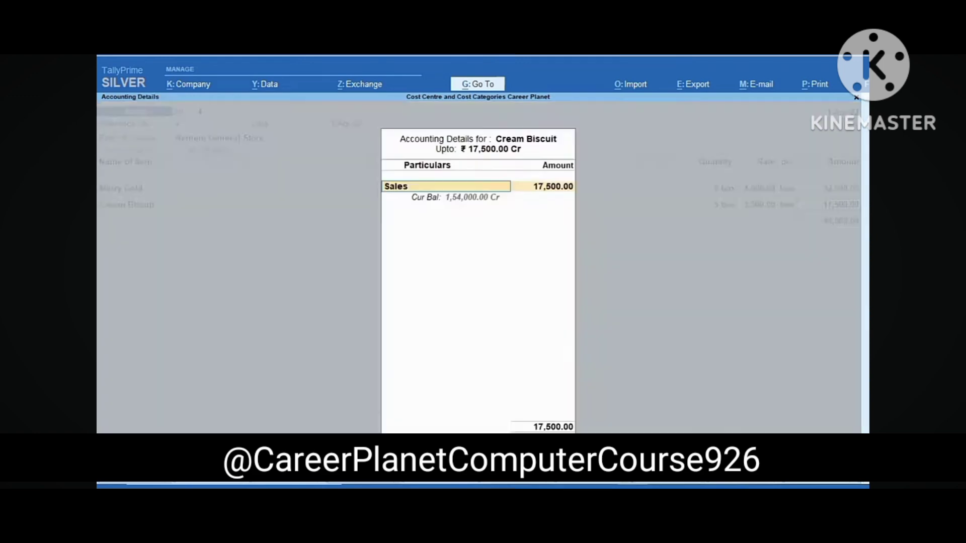
key(Return)
key(Return)
key(Return)
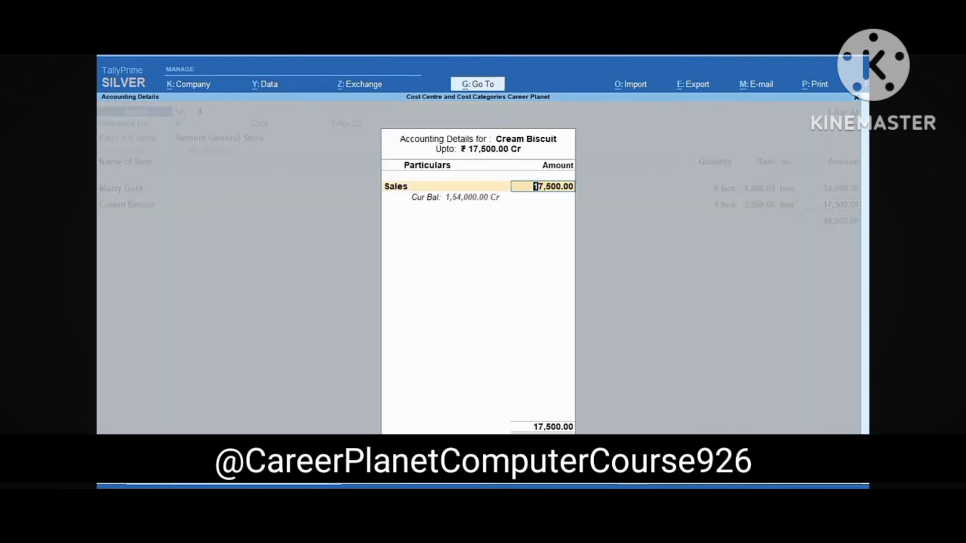
key(Return)
text(Anita)
key(Return)
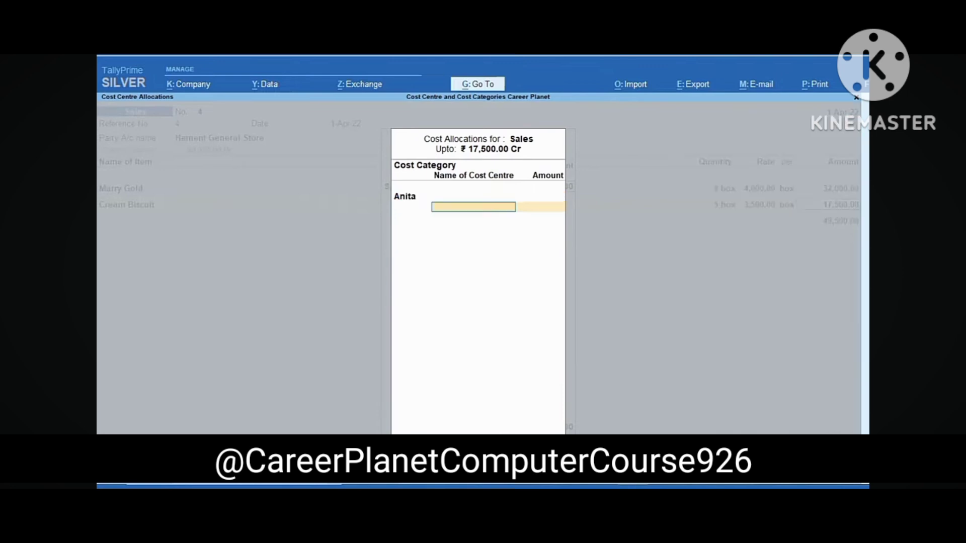
key(Down)
key(Return)
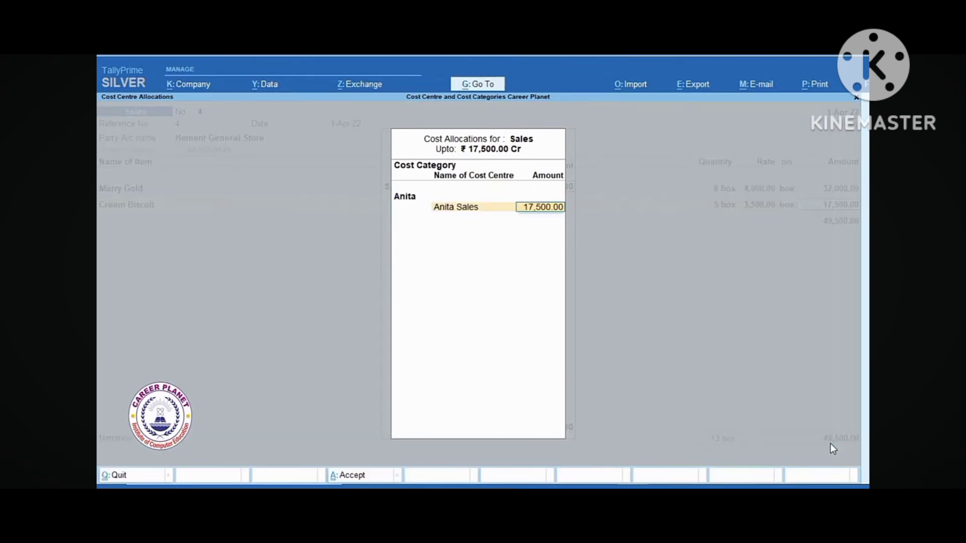
key(Return)
key(Return)
Add CGST and SGST of 1,237.50 each and save the 51,975.00 bill as a new reference
key(Return)
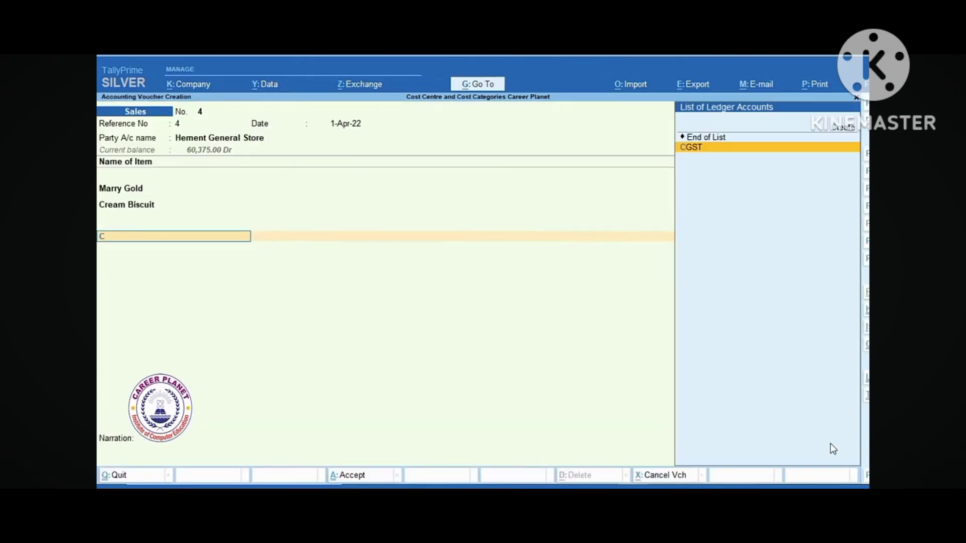
key(Return)
key(Return)
text(SGST)
key(Return)
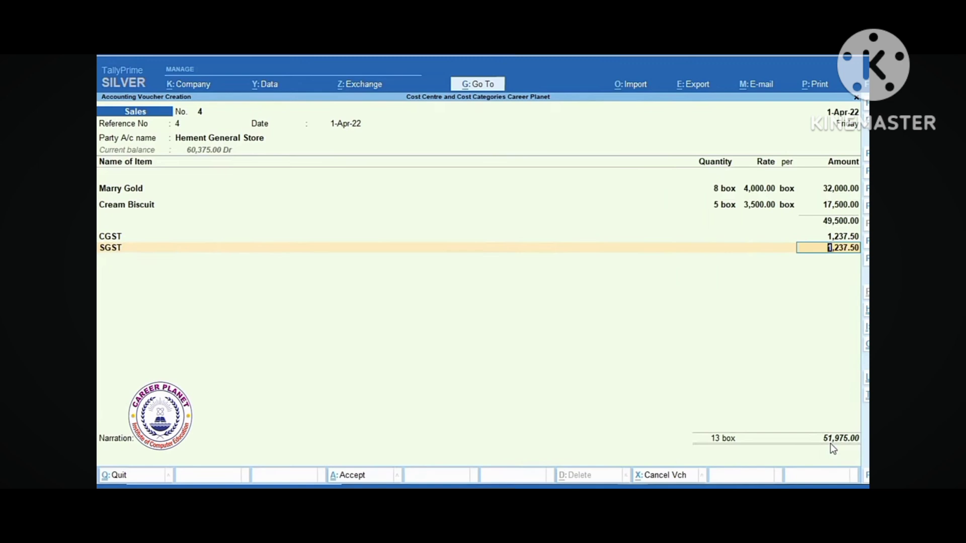
key(Return)
key(Return)
key(Return)
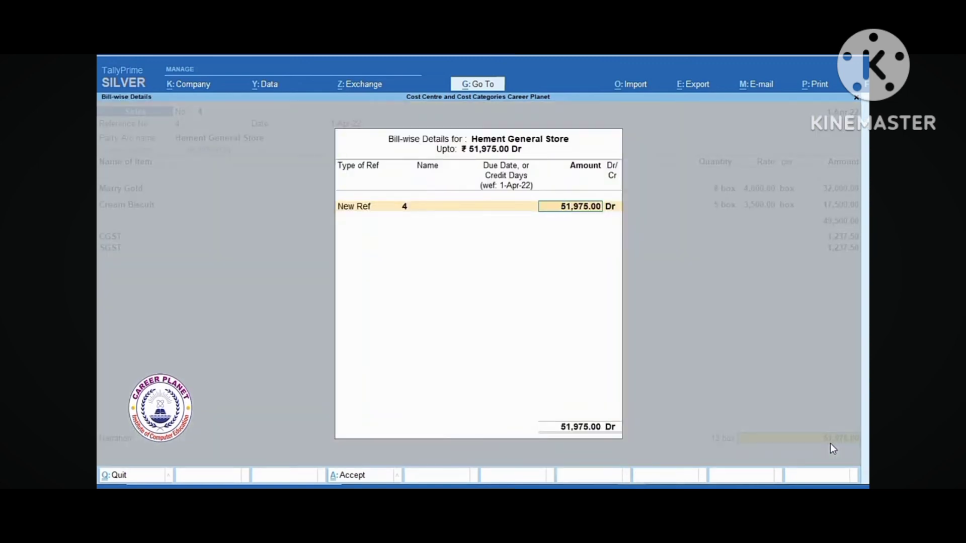
key(Return)
key(Return)
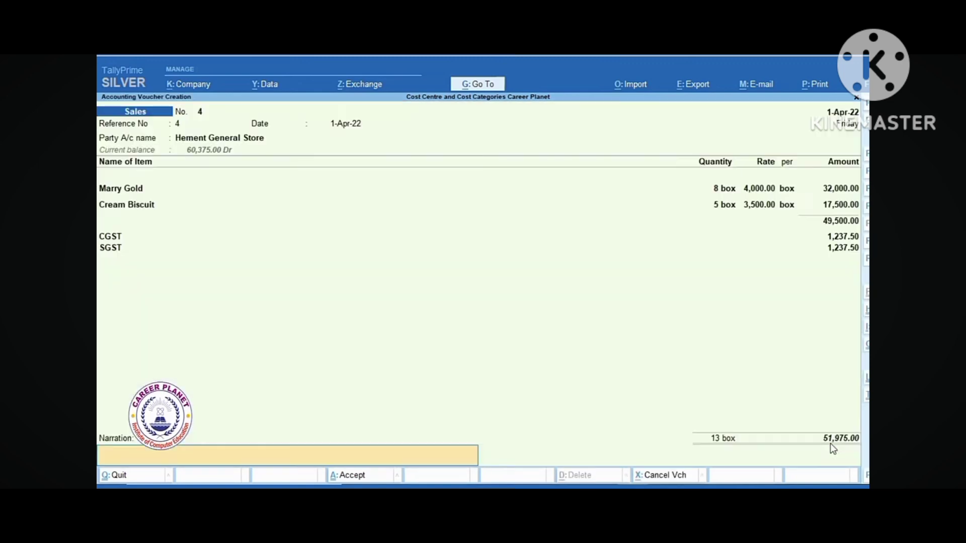
key(Return)
key(Return)
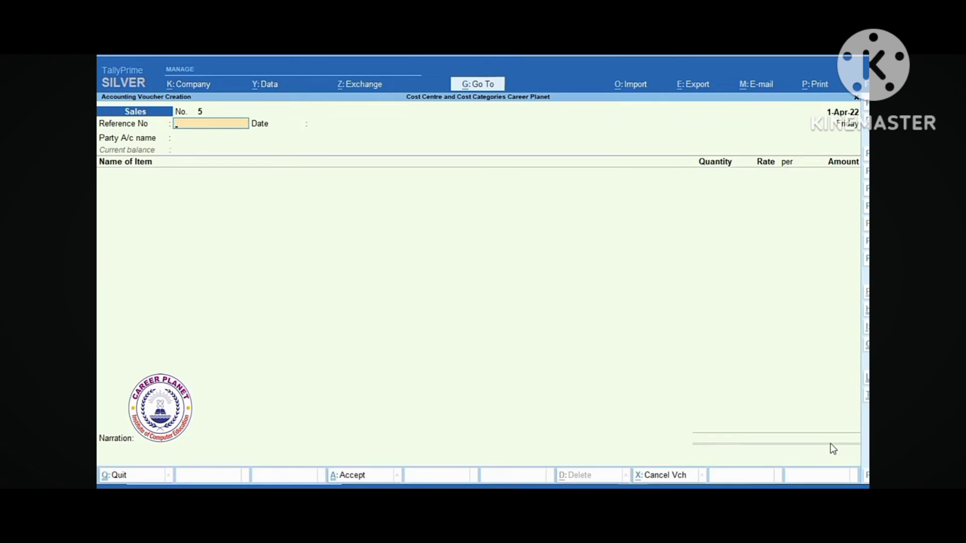
Start a credit note with Hement General Store as the party
key(ctrl+F8)
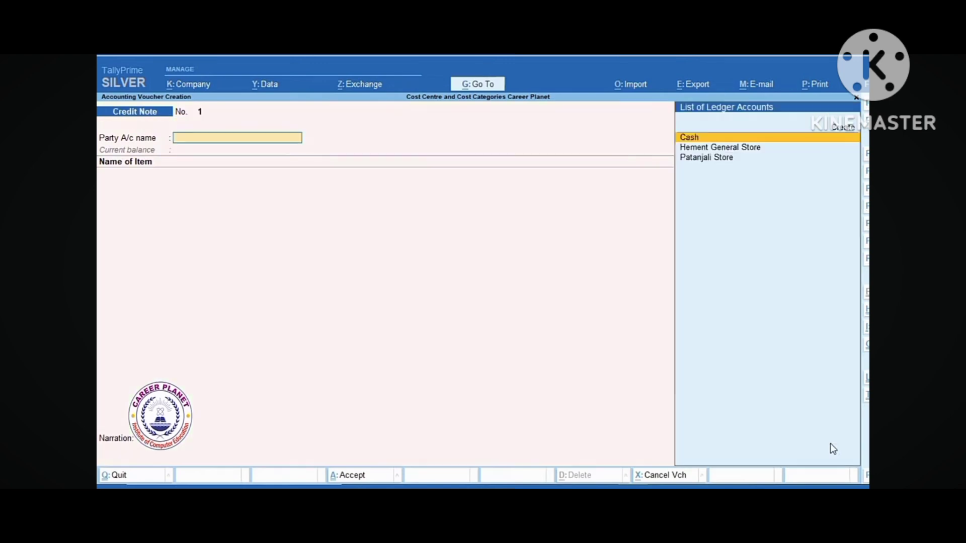
key(Down)
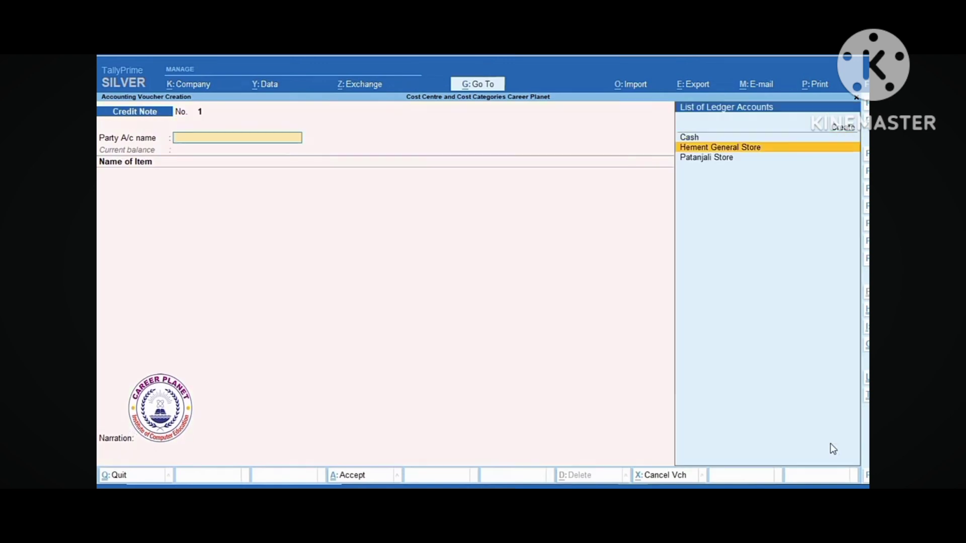
key(Return)
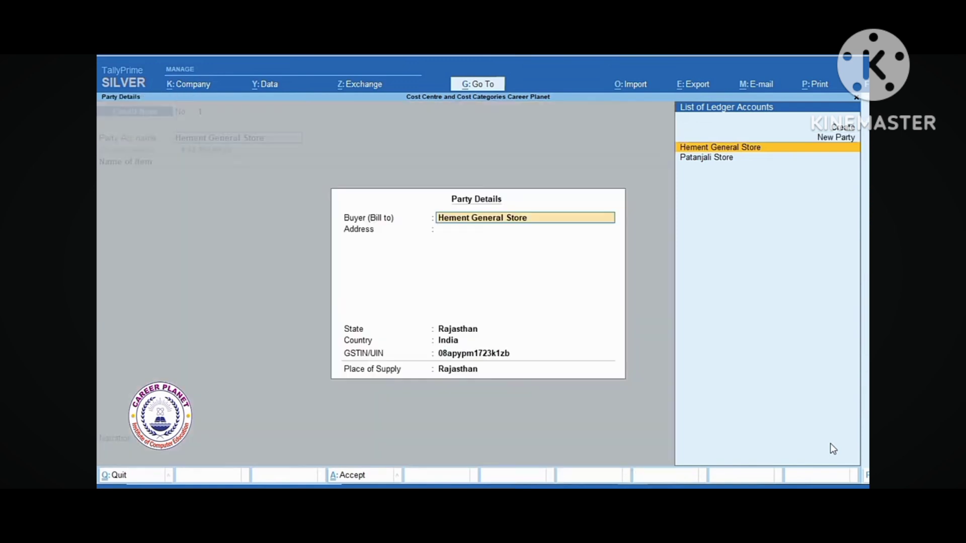
key(ctrl+a)
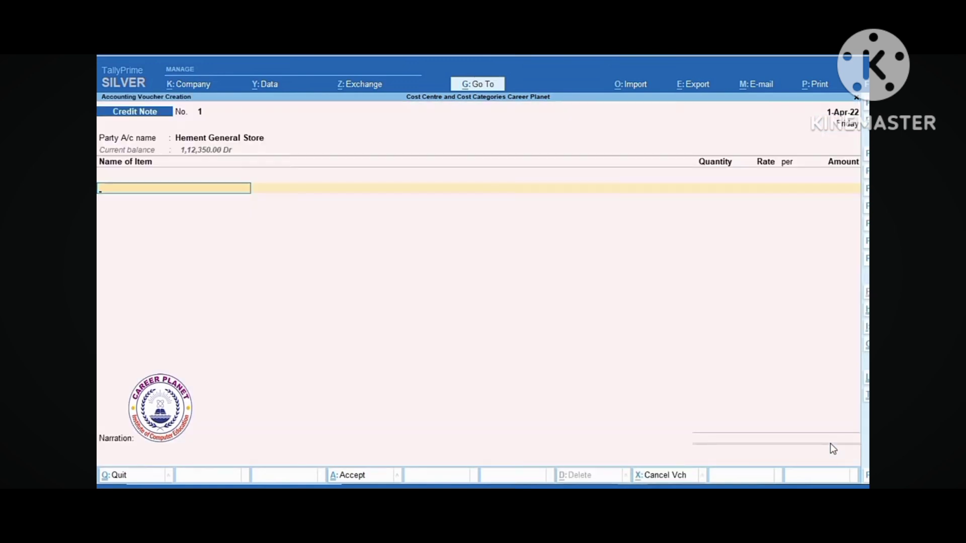
Return Marry Gold, 3 box at 4,000.00, to the Sales Return ledger
text(M)
key(Return)
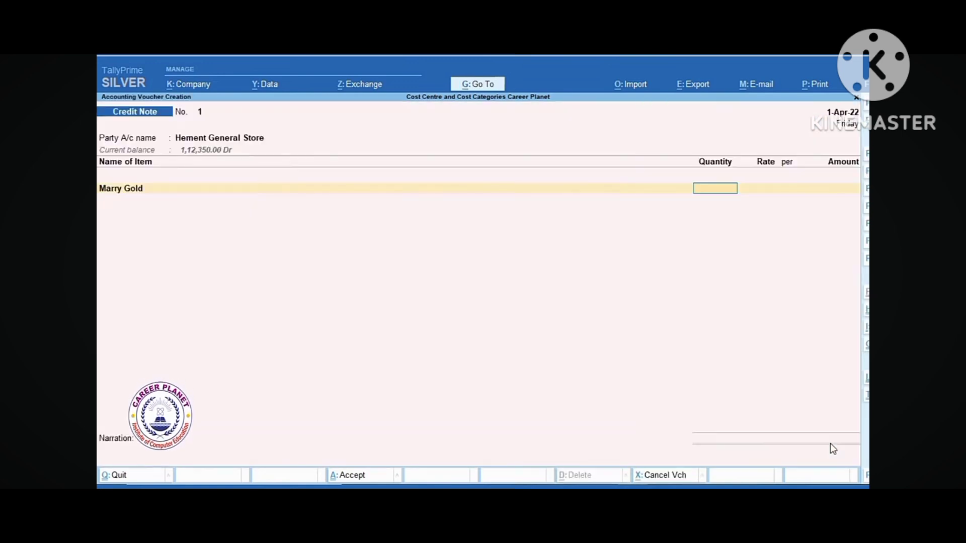
text(3)
key(Return)
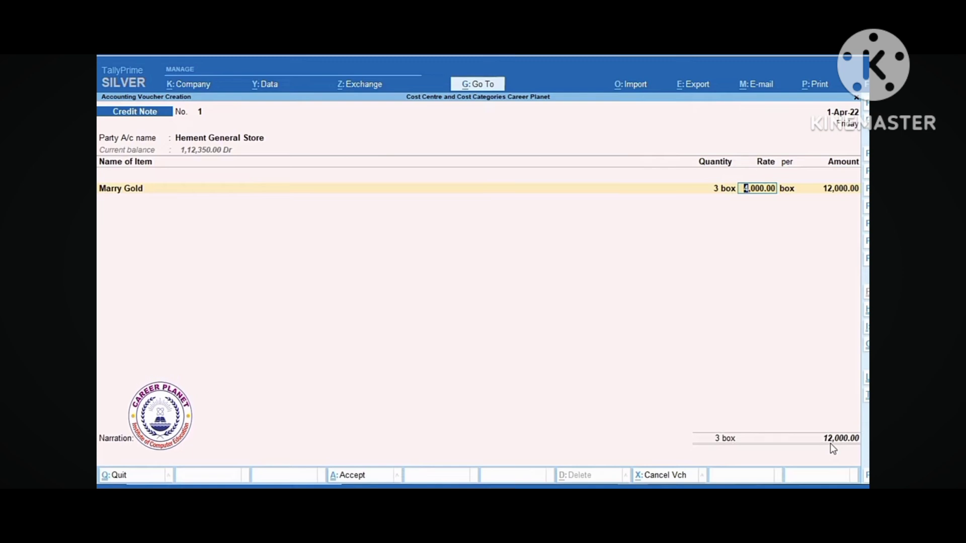
key(Return)
key(Return)
key(Return)
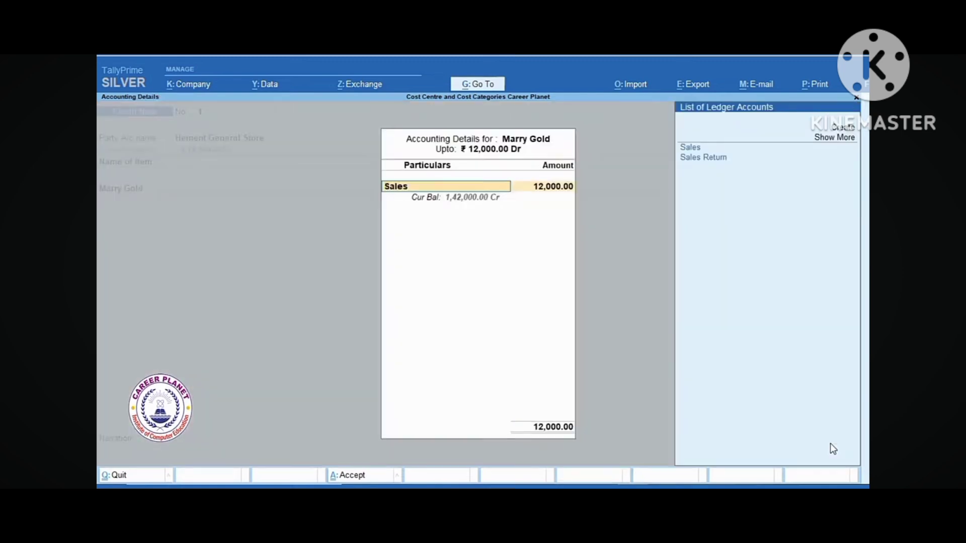
key(Down)
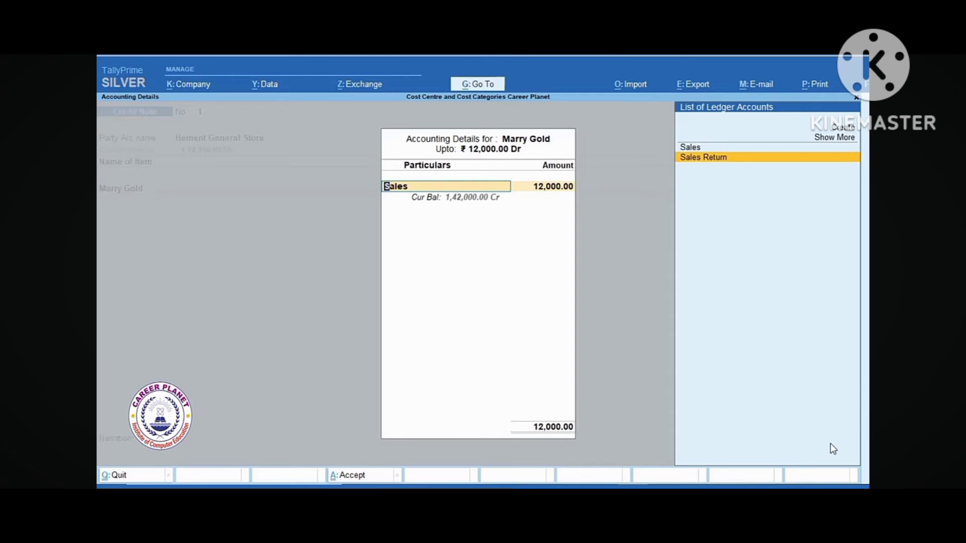
key(Return)
key(Return)
key(Return)
key(Return)
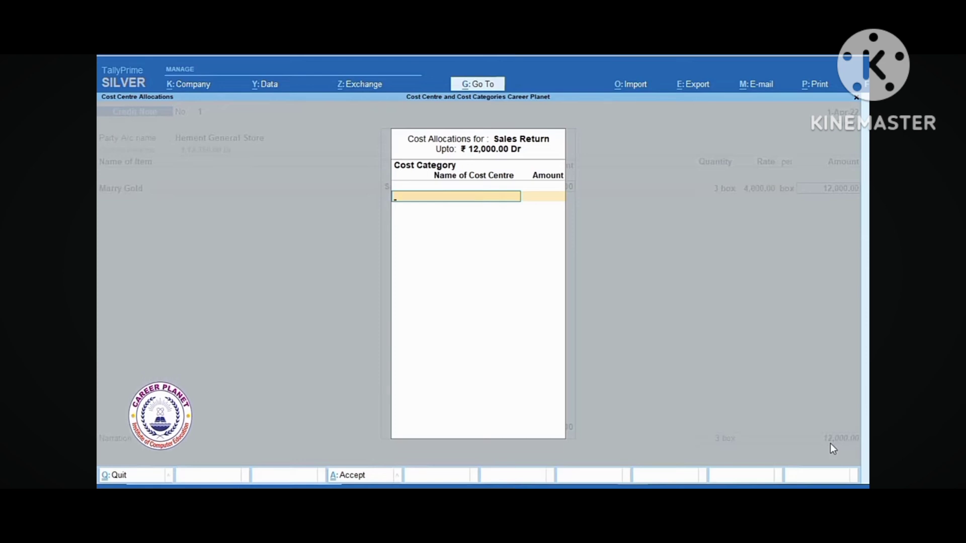
Allocate the 12,000.00 return to cost category Rohit, cost centre Rohit Sales
text(R)
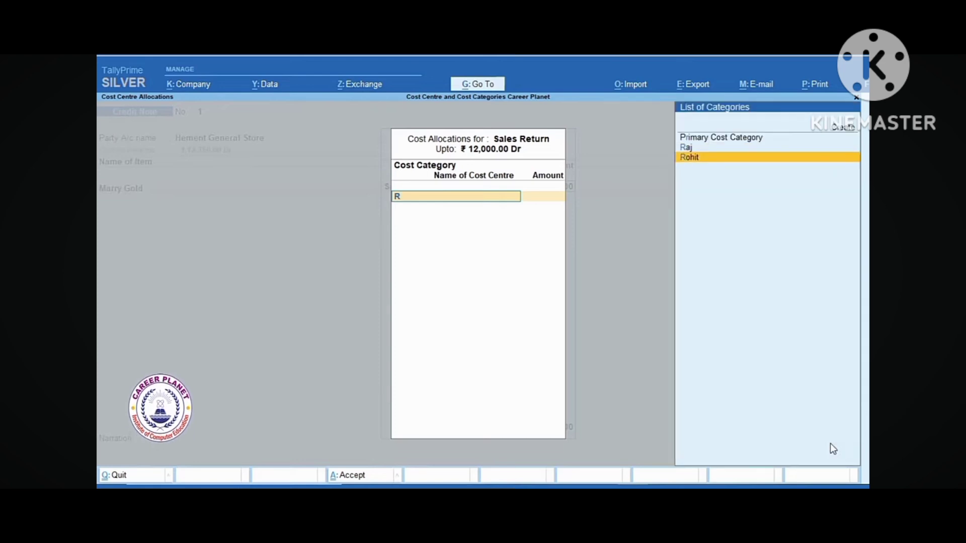
key(Return)
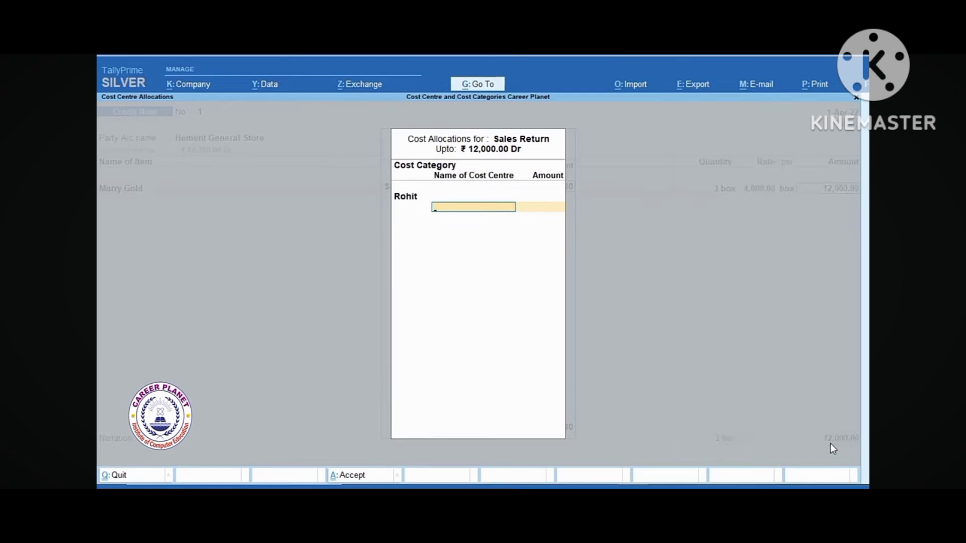
text(R)
key(Down)
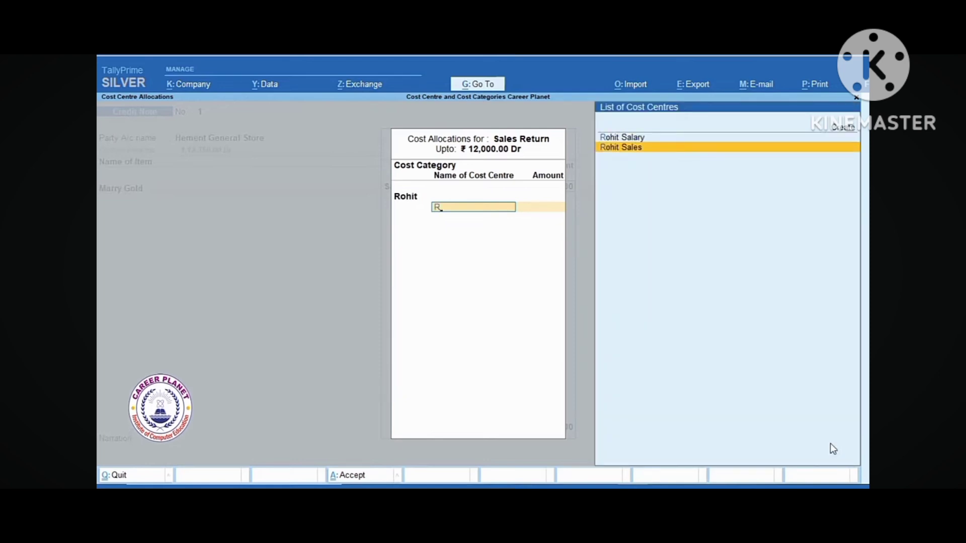
key(Return)
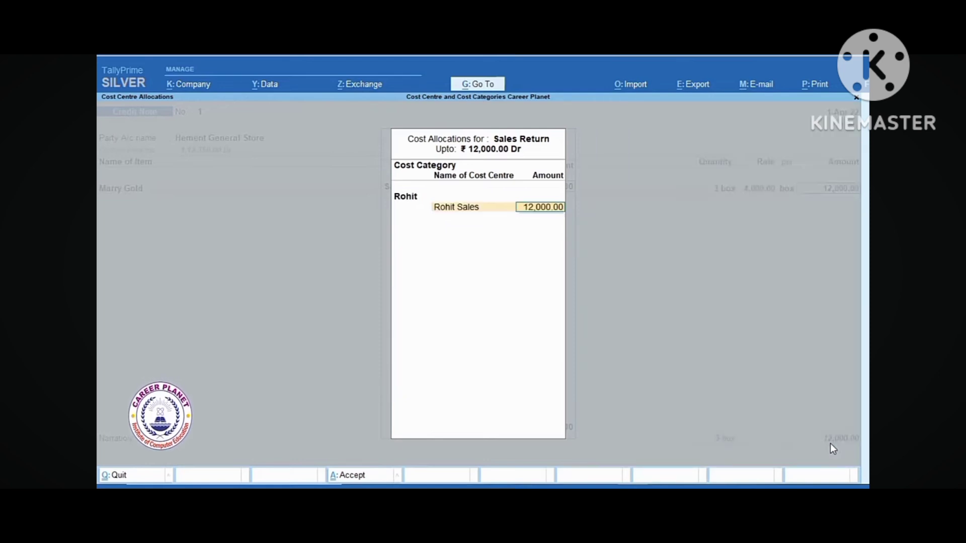
key(Return)
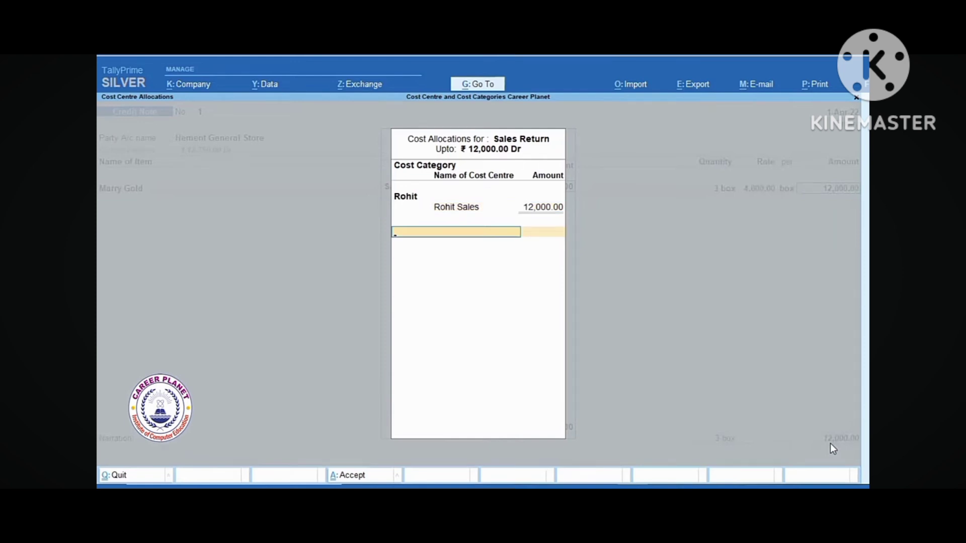
Add CGST and SGST of 300.00 each, totalling 12,600.00
key(Return)
key(Return)
key(Return)
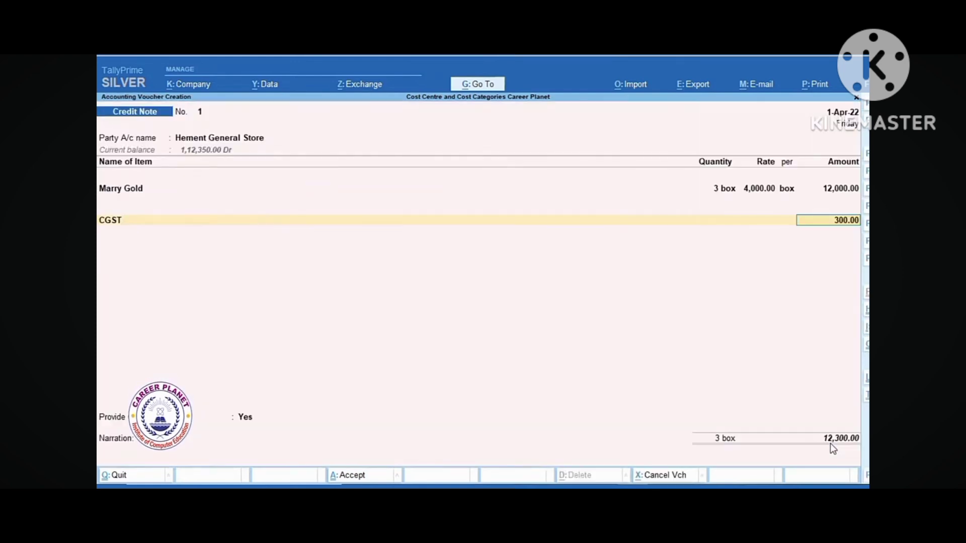
key(Return)
text(S)
key(Return)
key(Return)
key(Return)
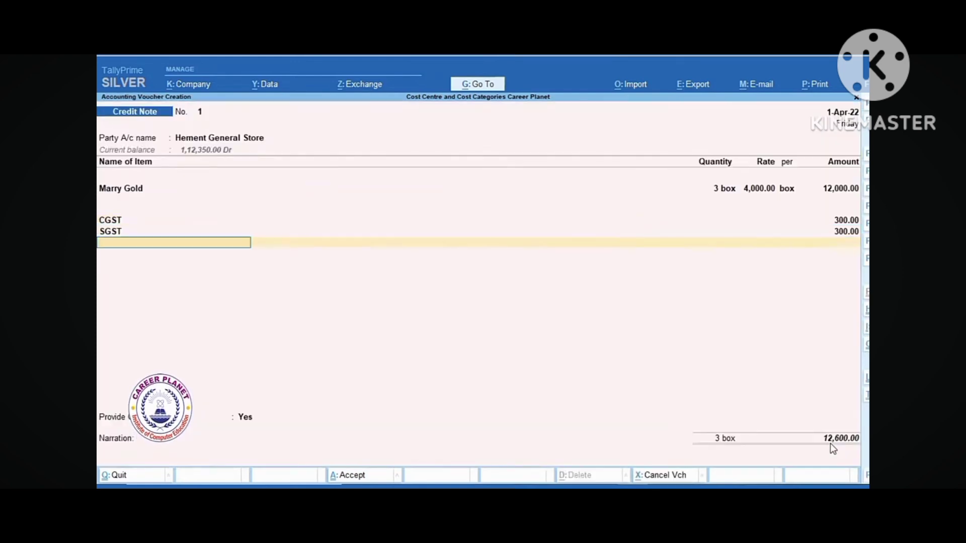
Set the reason to 01-Sales Return with buyer's debit note number 1 and its date
key(Return)
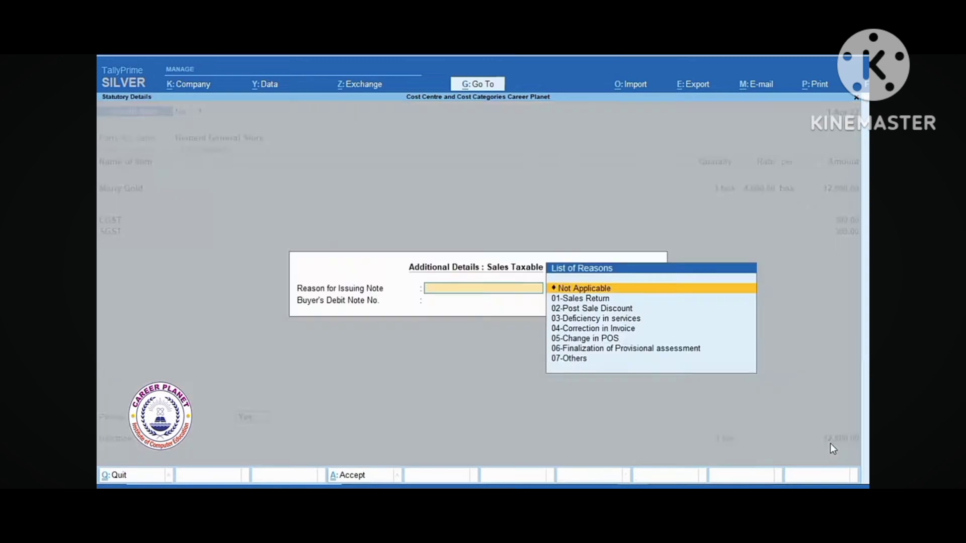
key(Down)
key(Return)
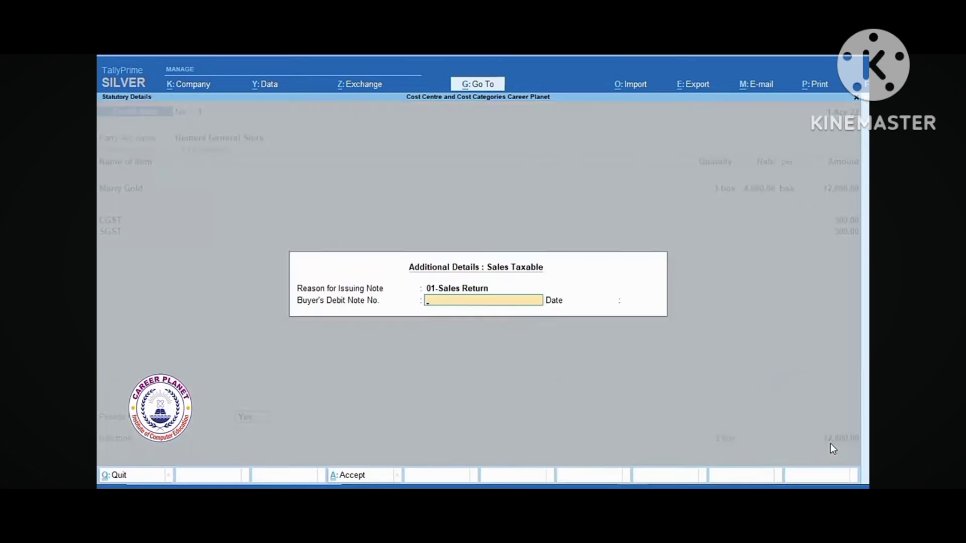
key(Return)
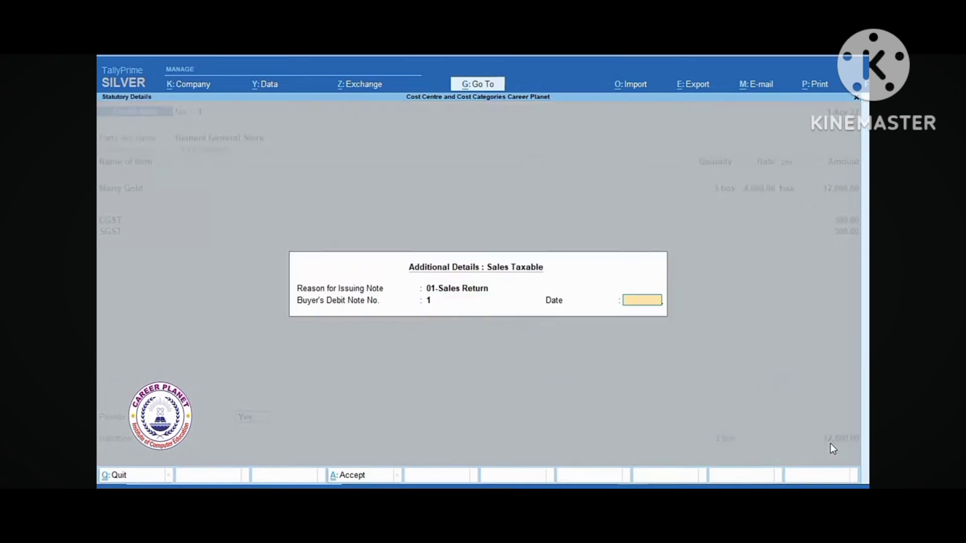
text(1-4)
key(Return)
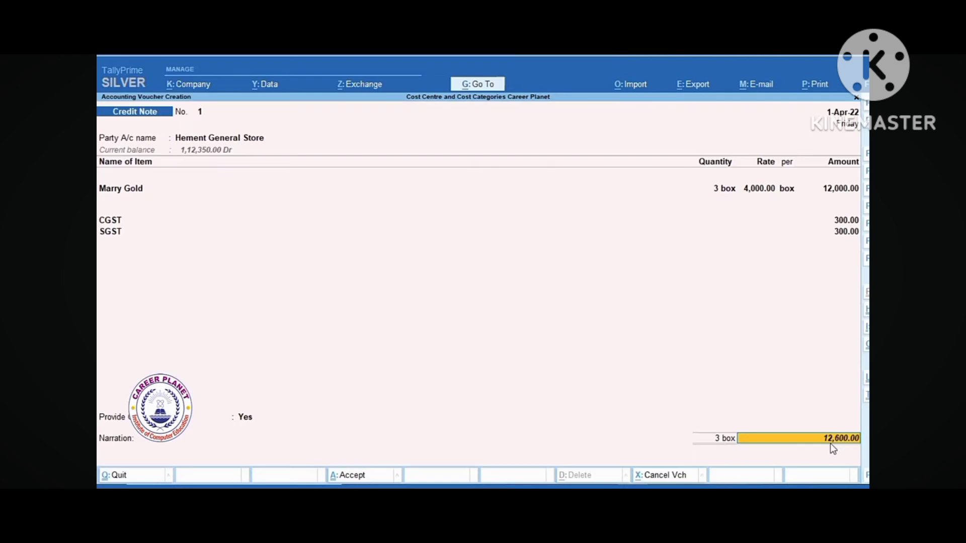
key(Return)
Set the bill-wise reference to Agst Ref bill 2 for 12,600.00 and save the credit note
key(Return)
key(Return)
key(Return)
key(BackSpace)
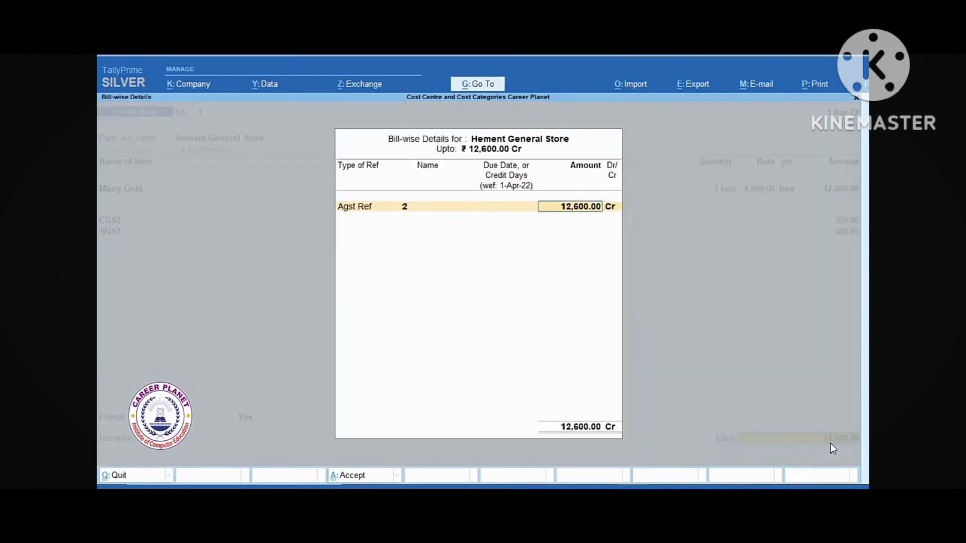
key(BackSpace)
key(BackSpace)
key(Return)
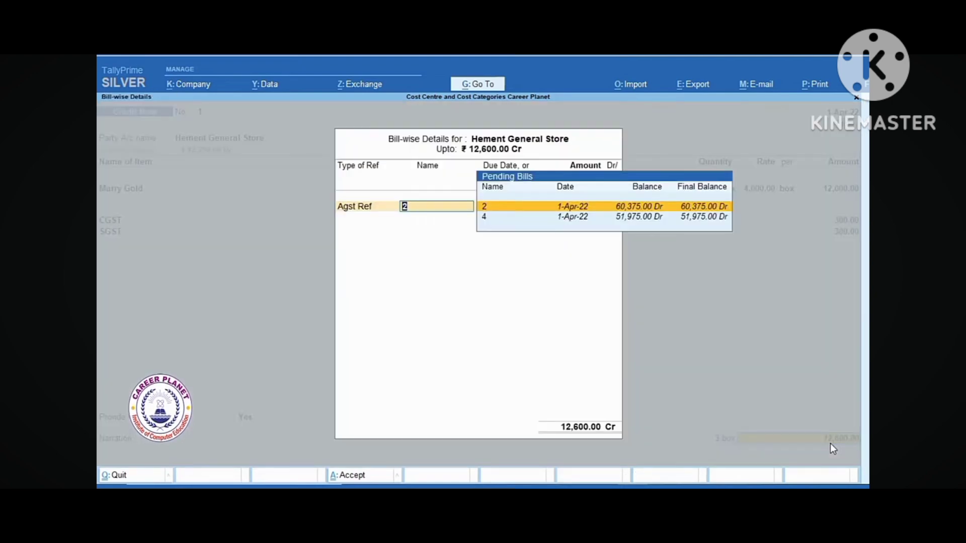
key(Down)
key(Up)
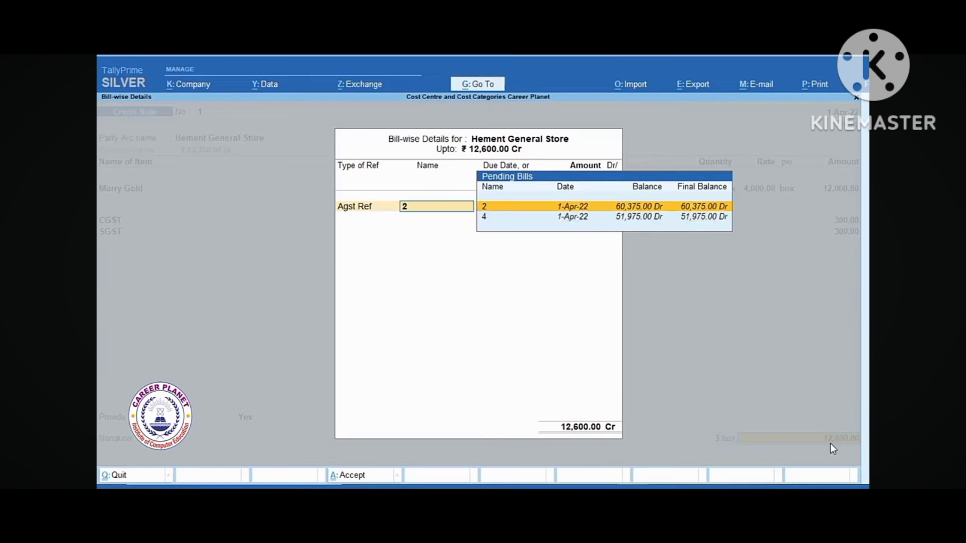
key(Return)
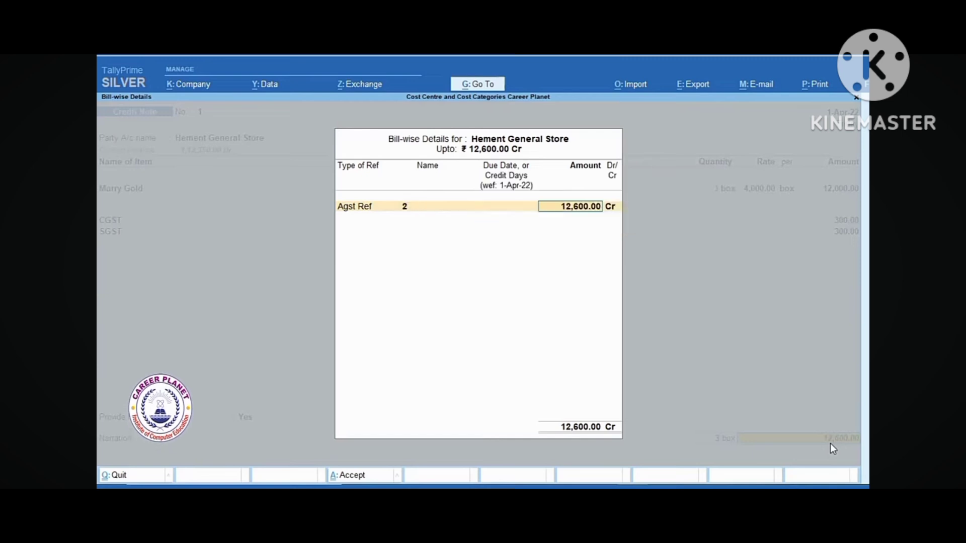
key(Return)
key(Return)
key(Return)
key(Return)
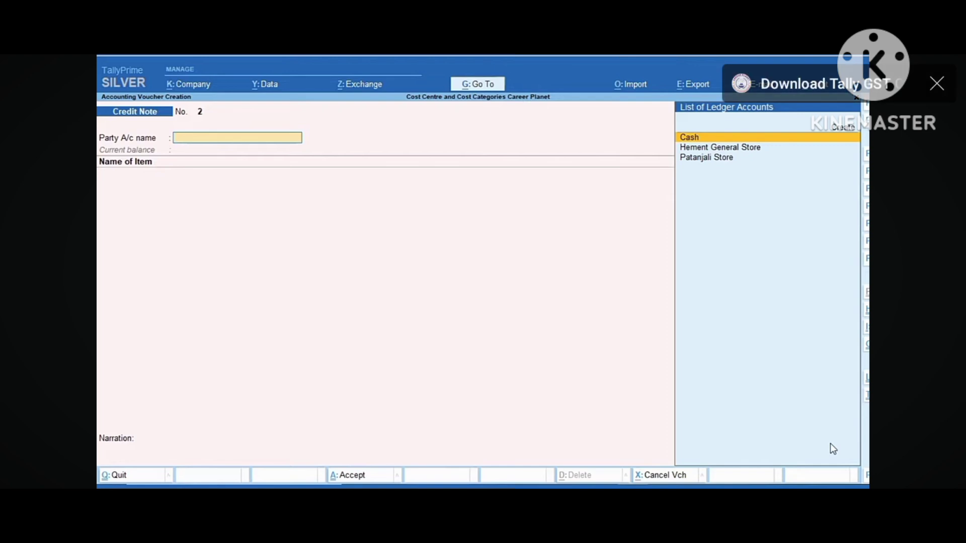
Start a Payment voucher and set its date to 1-May-22
key(F5)
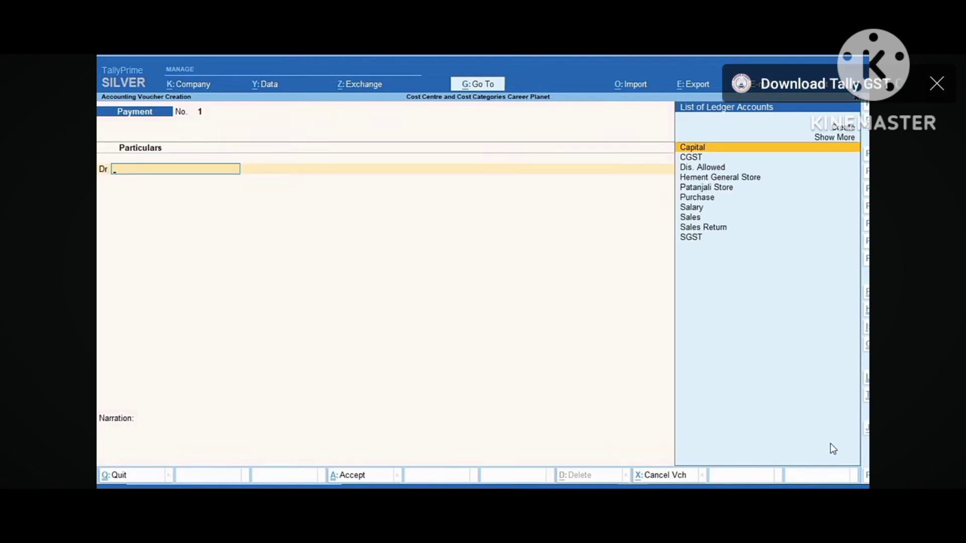
key(F2)
text(5-8)
key(Return)
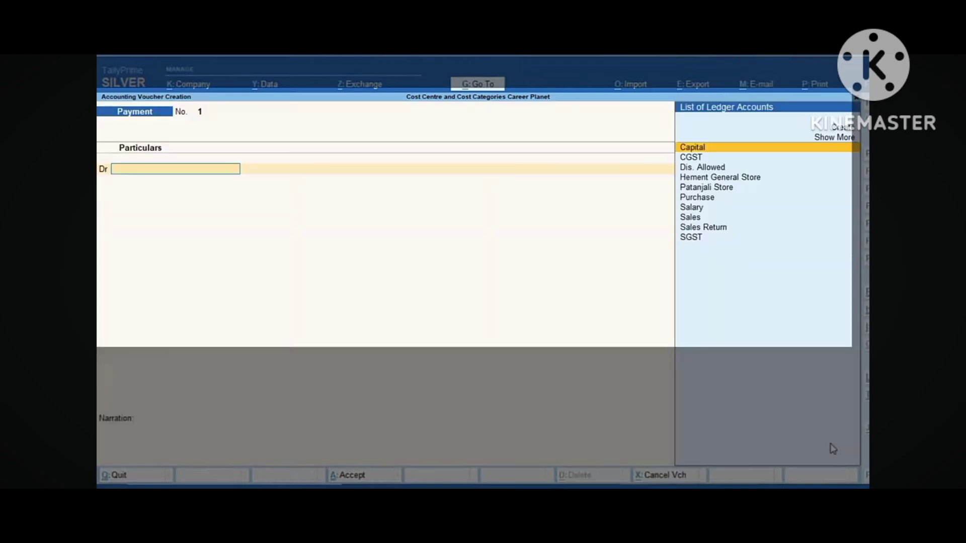
Debit the Salary ledger with 15,000.00
text(Sa)
key(Down)
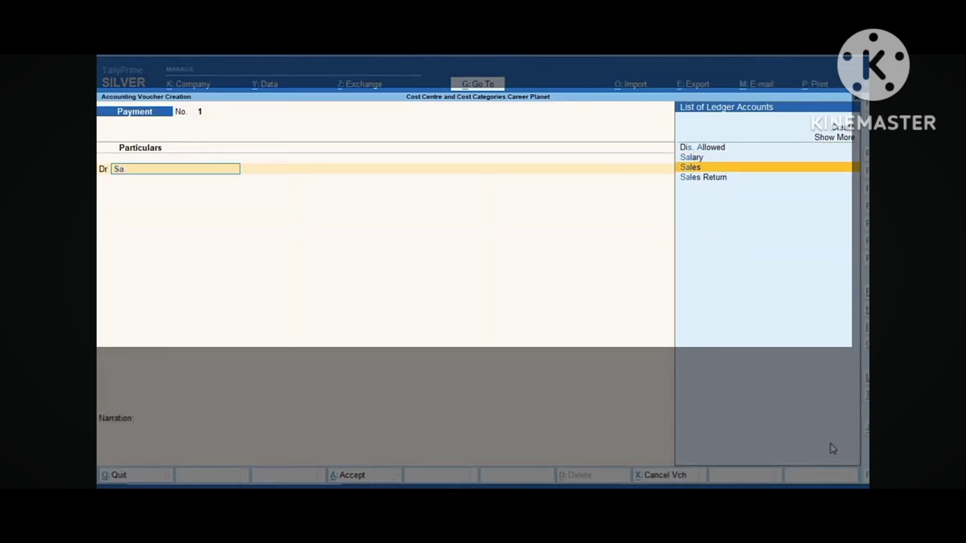
key(Up)
key(Return)
key(Return)
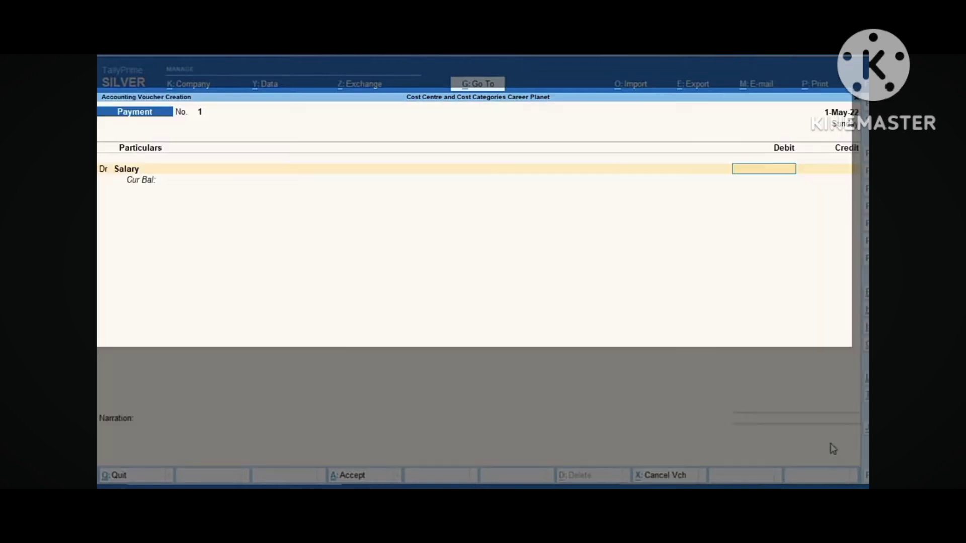
key(BackSpace)
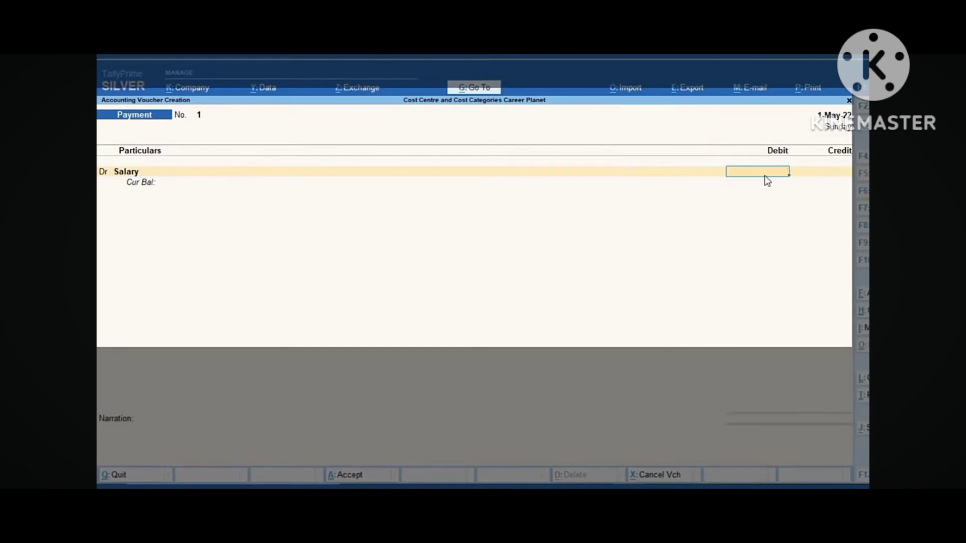
text(15000)
key(Return)
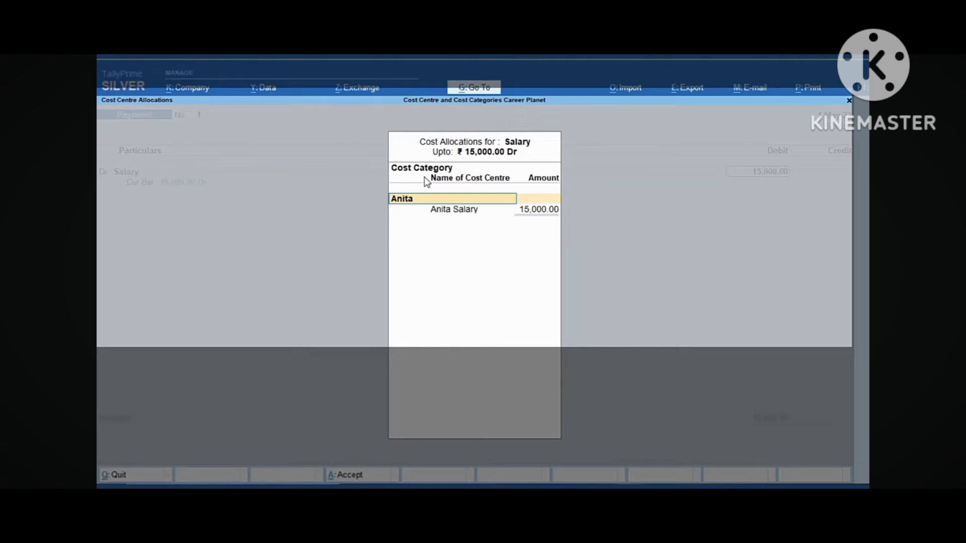
Allocate the 15,000.00 to cost centre Raj Salary under Raj, and credit Cash 15,000.00
key(BackSpace)
key(Down)
key(Down)
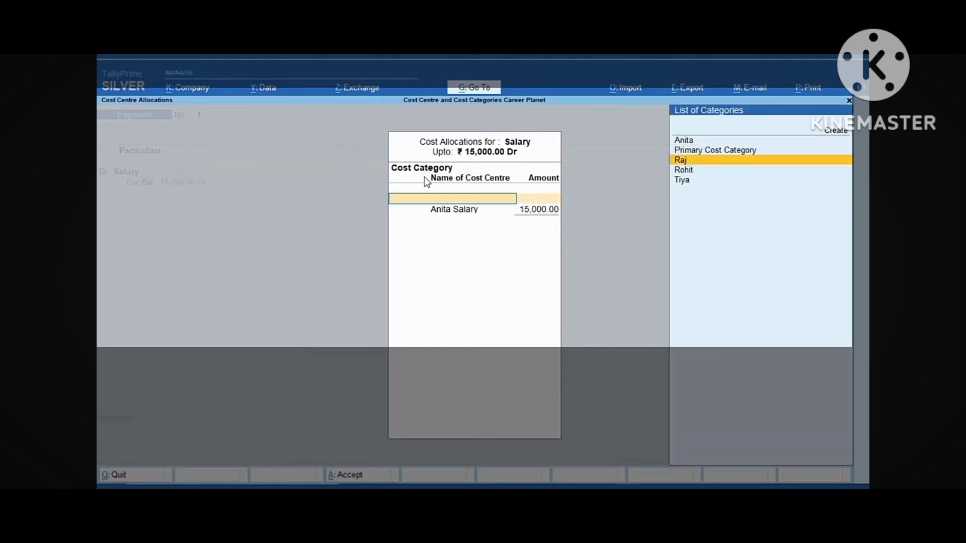
key(Return)
text(R)
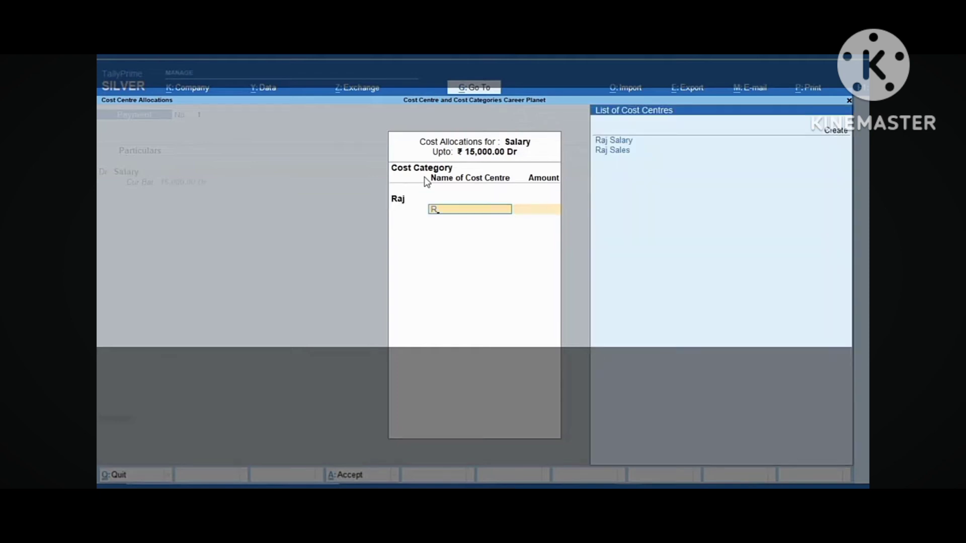
key(Down)
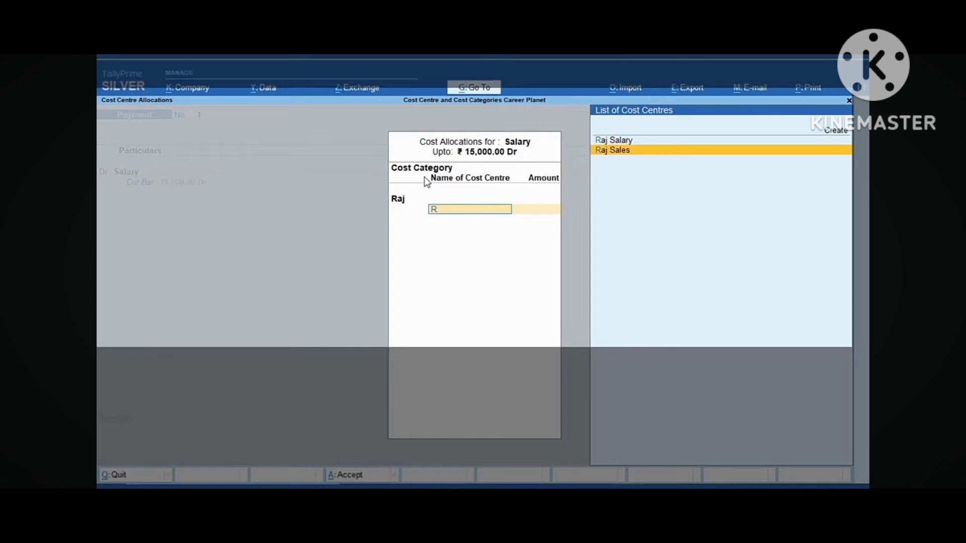
key(Up)
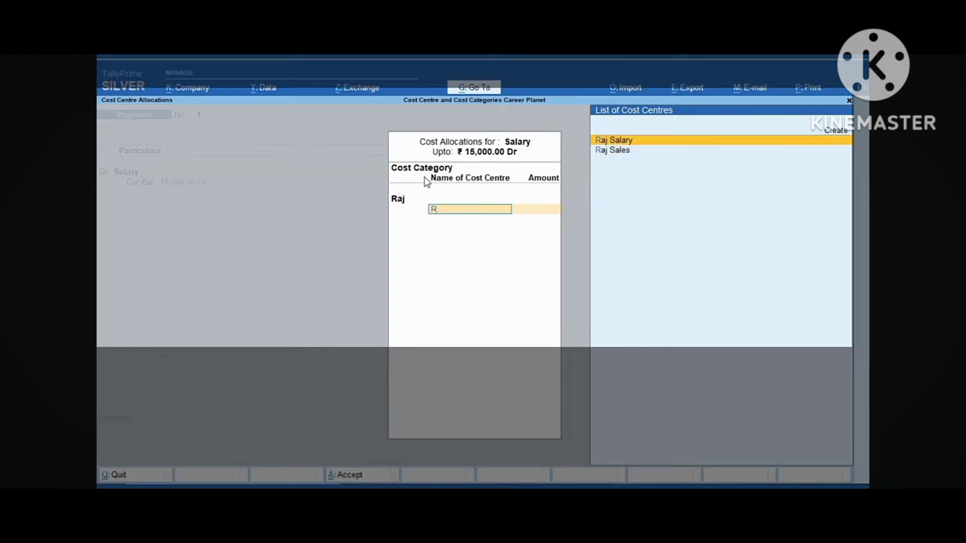
key(Return)
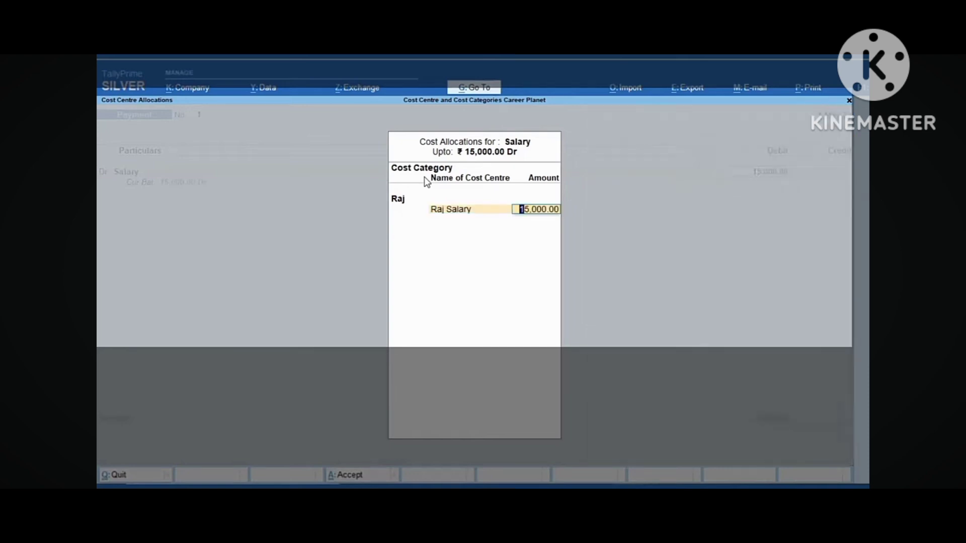
key(Return)
key(Return)
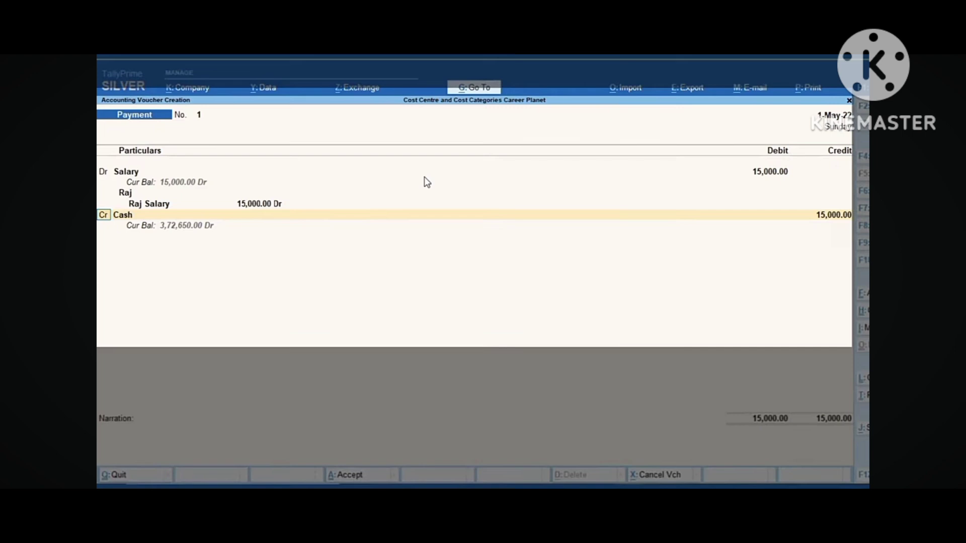
key(Return)
key(Return)
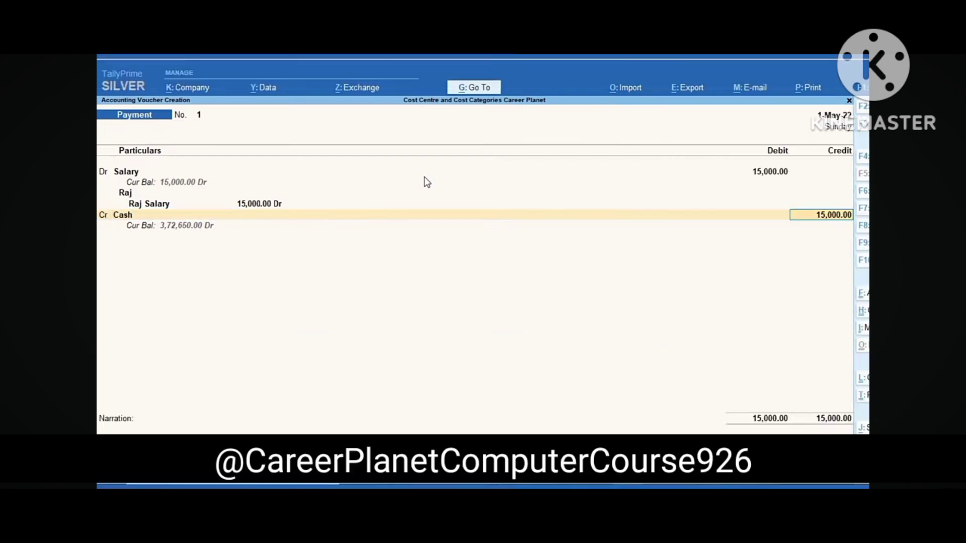
key(Return)
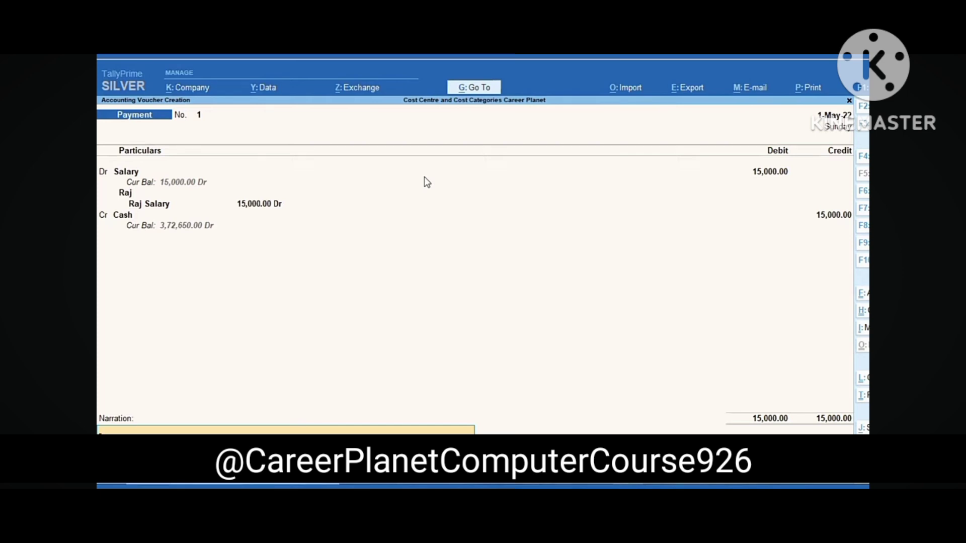
Save voucher No. 1, then record voucher No. 2: Salary 15,000 allocated to Rohit Salary
key(Return)
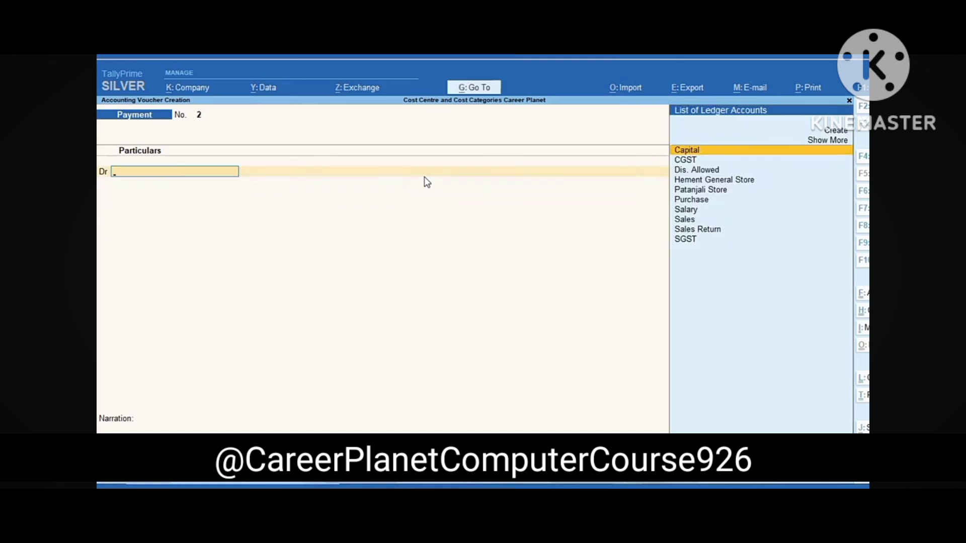
key(ctrl+r)
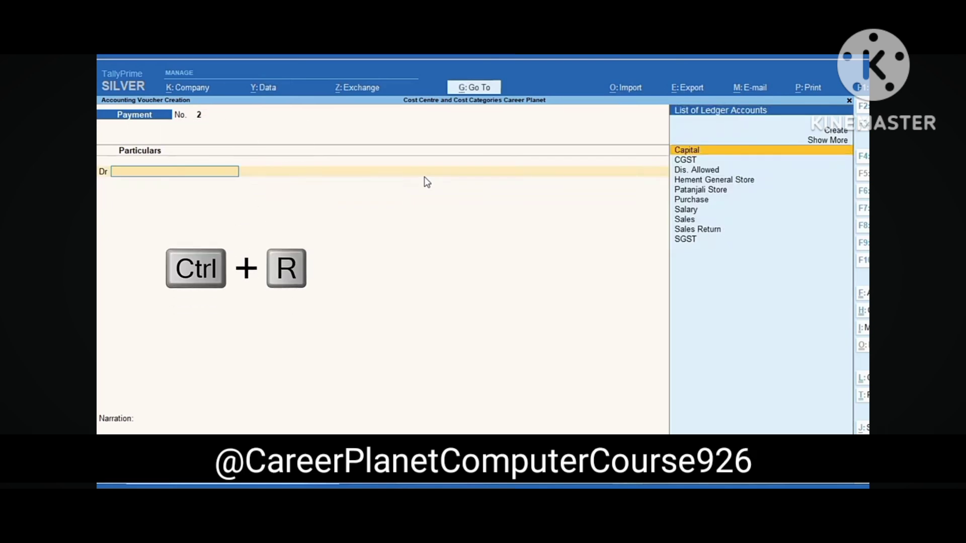
key(ctrl+r)
text(15000)
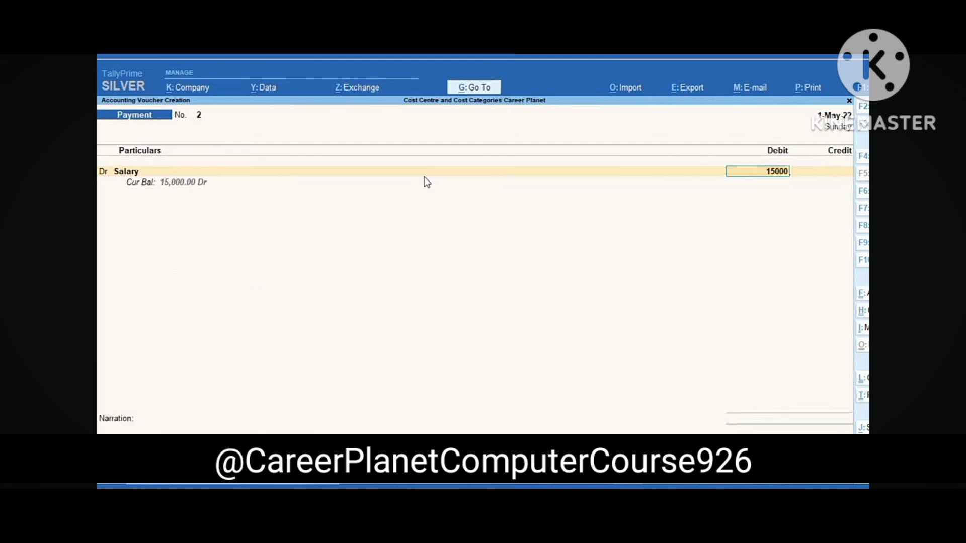
key(Return)
key(BackSpace)
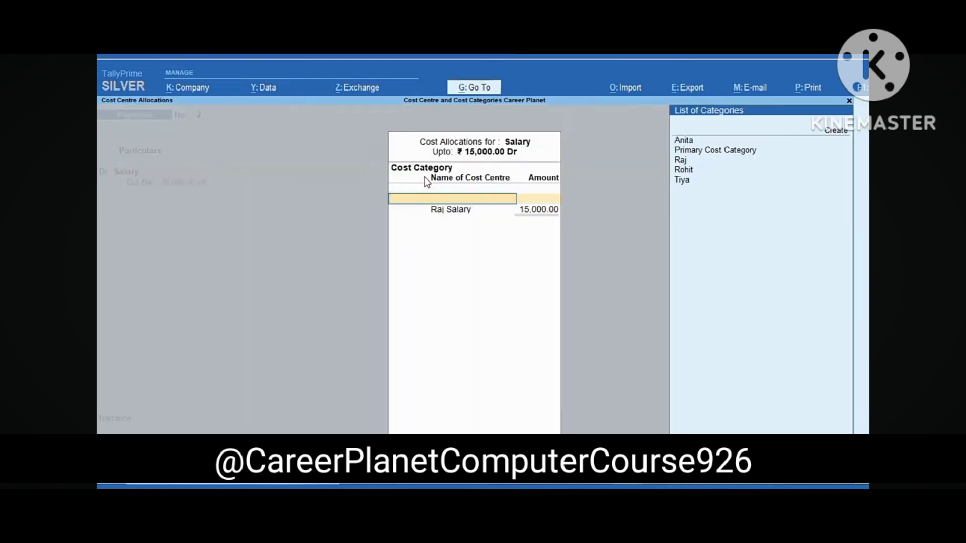
key(Down)
key(Down)
key(Down)
key(Down)
key(Down)
key(Return)
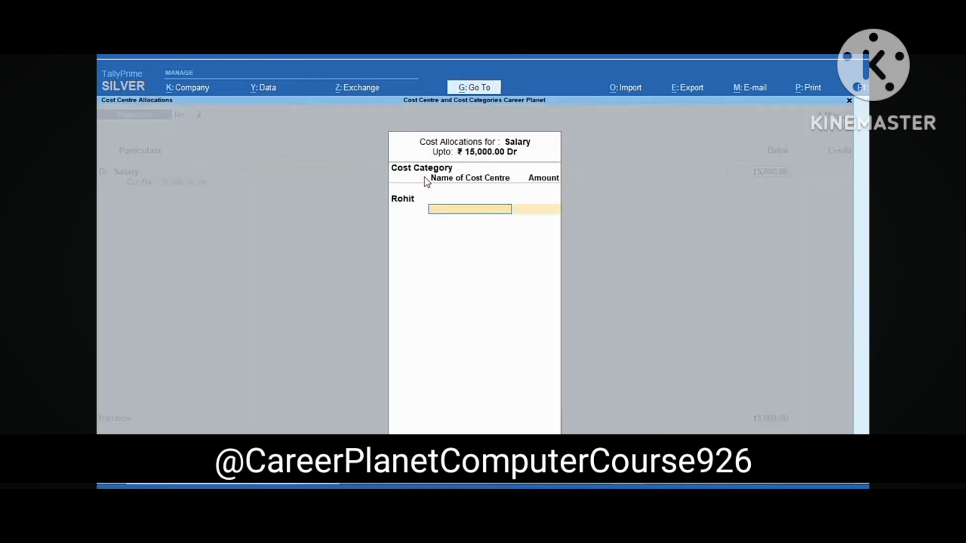
key(Return)
Record and save voucher No. 3: Salary 15,000 allocated to Tiya Salary, paid from Cash
key(Return)
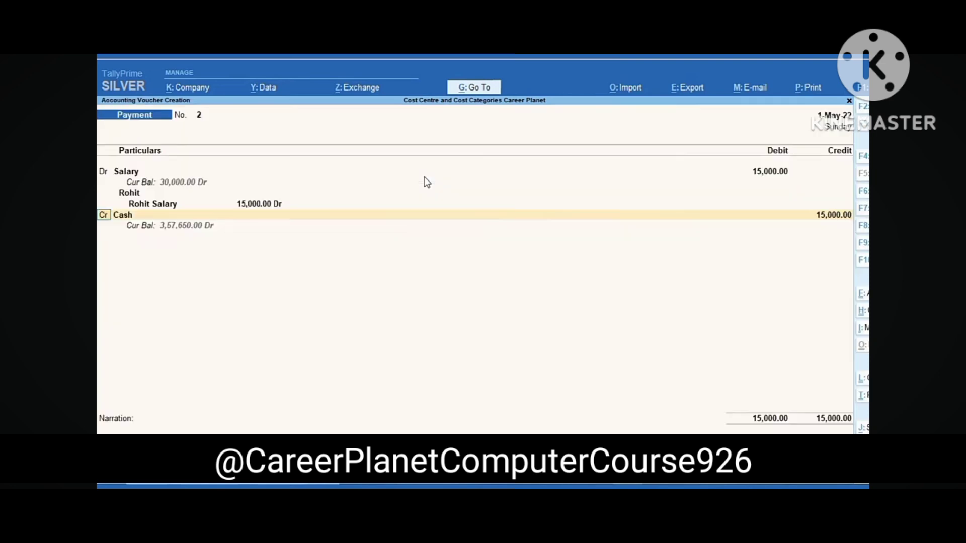
key(ctrl+a)
text(s)
key(Return)
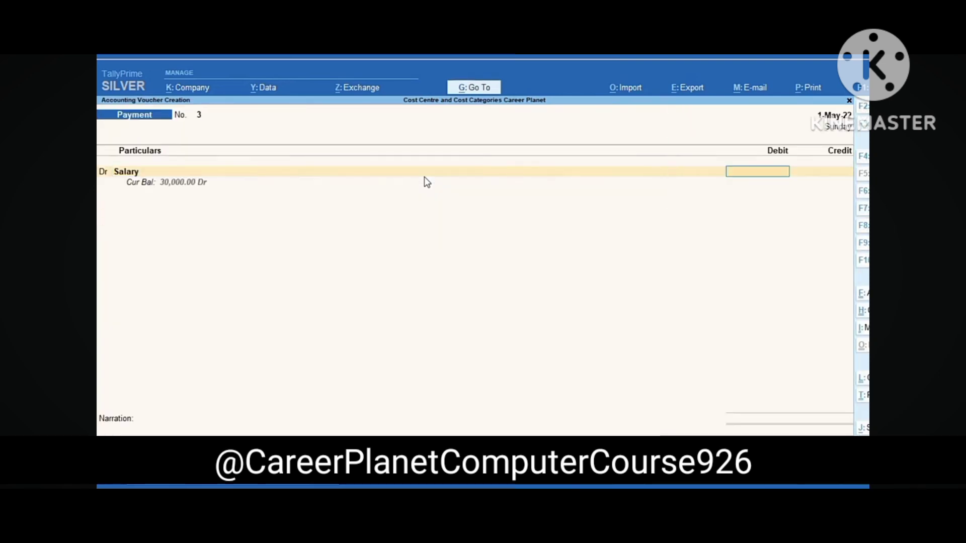
text(15000)
key(Return)
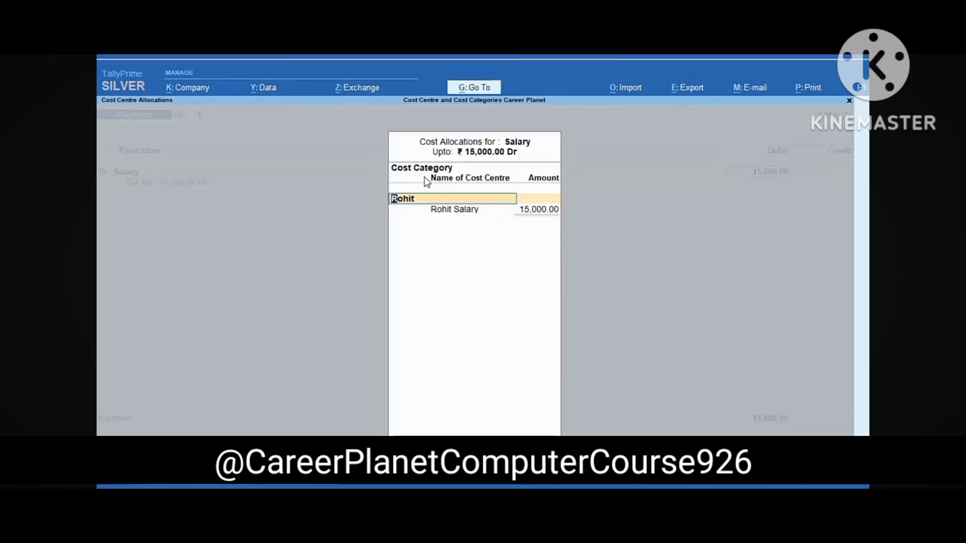
text(t)
key(Return)
key(Return)
key(Return)
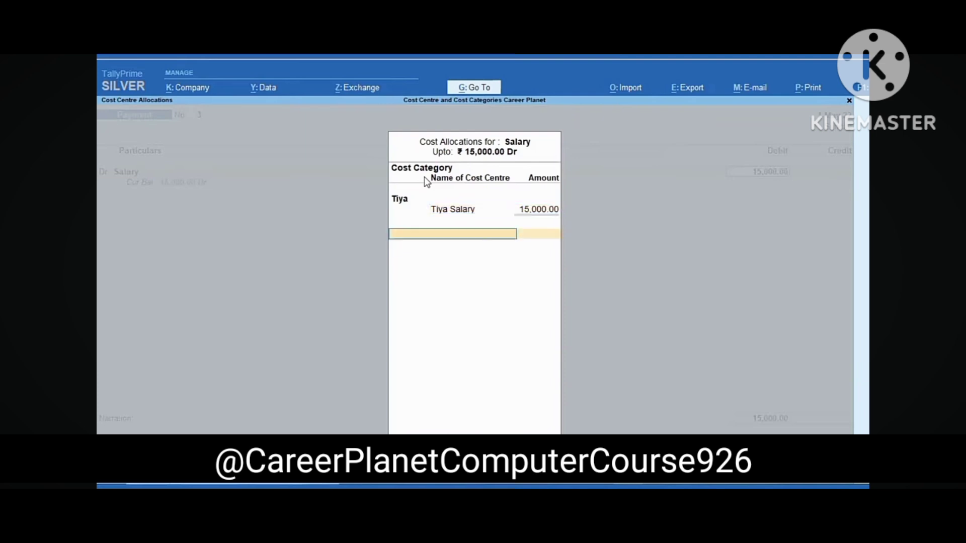
key(Return)
key(ctrl+a)
Record and accept voucher No. 4: Salary 15,000 allocated to Anita Salary, credited to Cash
text(s)
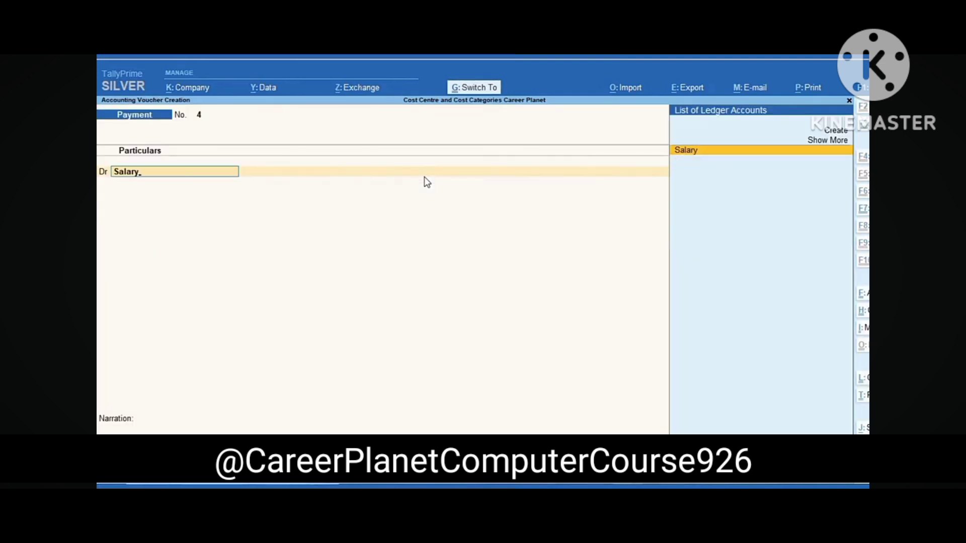
key(Return)
text(15000)
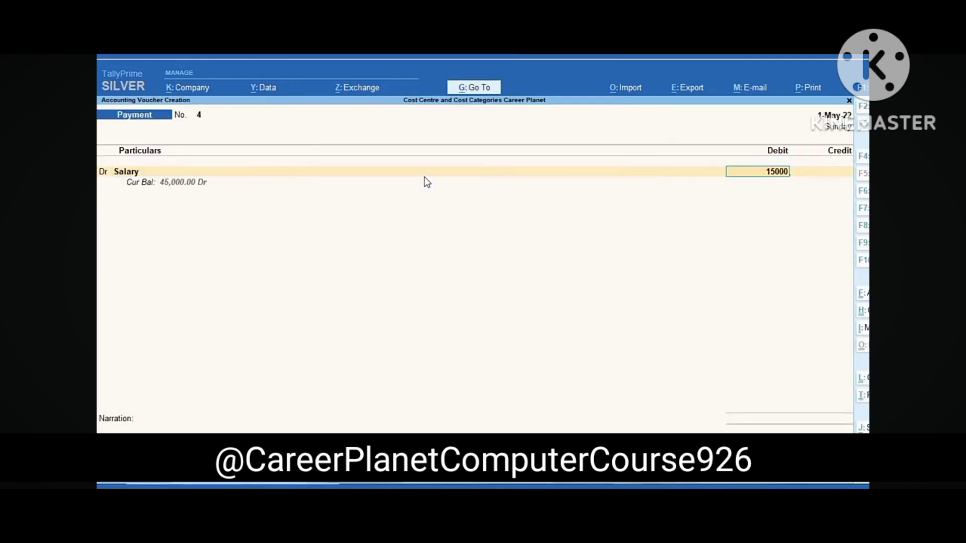
key(Return)
text(a)
key(Return)
key(Return)
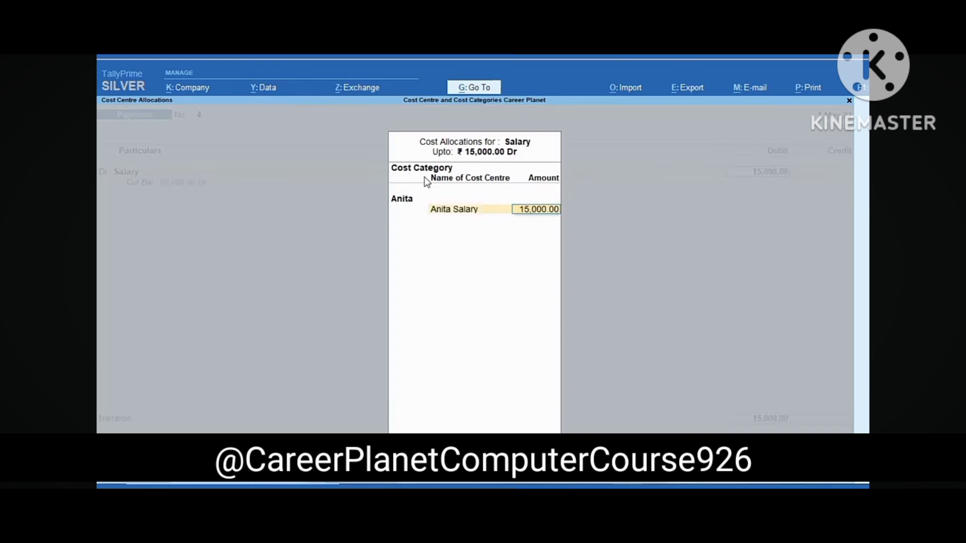
key(Return)
key(Return)
key(Return)
key(Return)
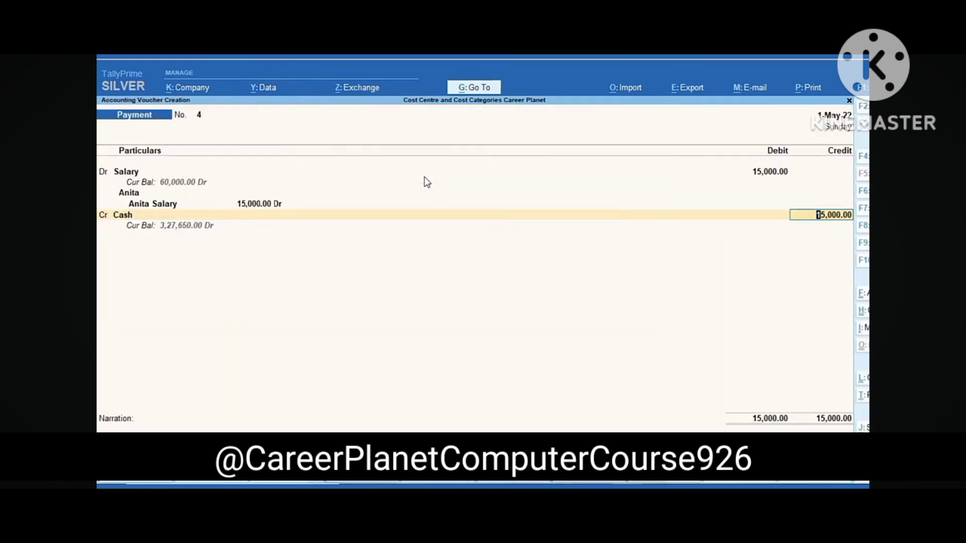
key(Return)
key(Return)
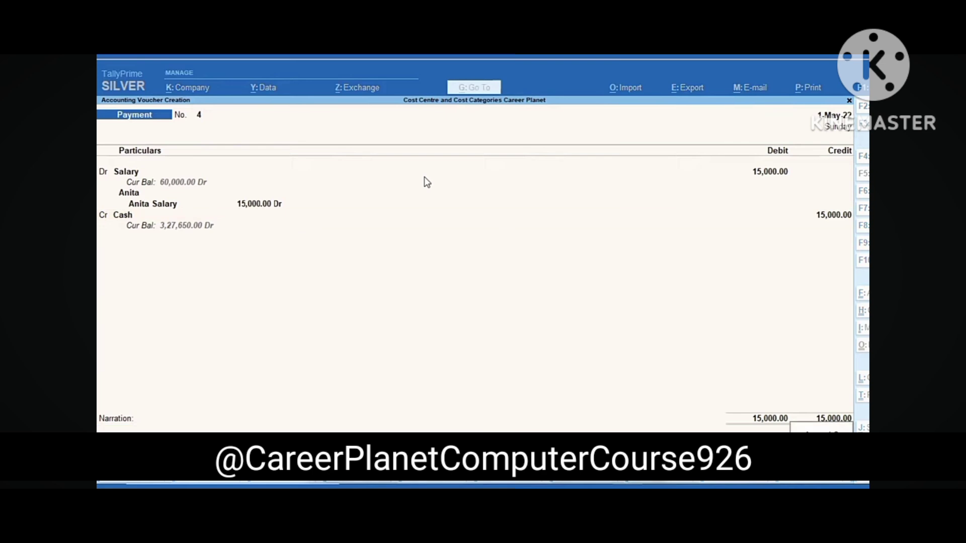
key(Return)
key(Escape)
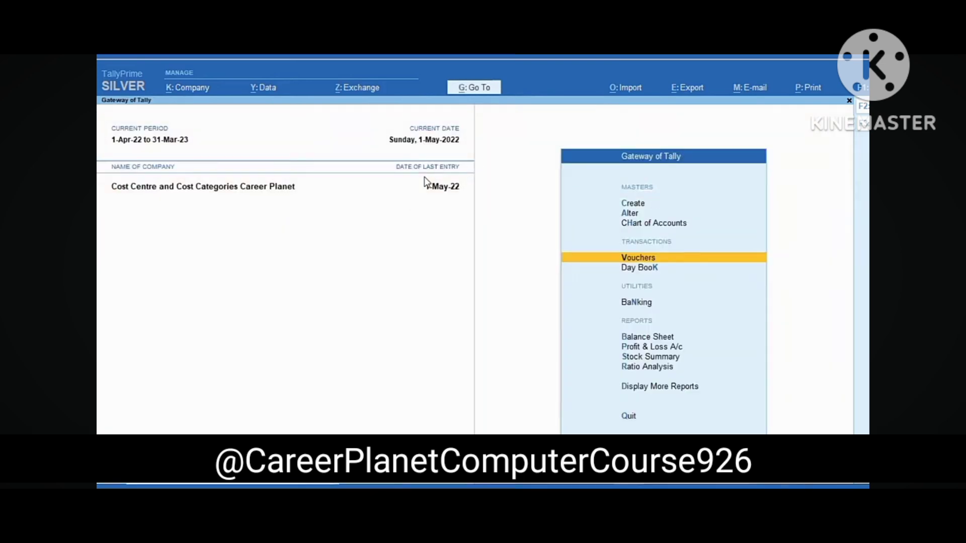
key(Down)
key(Down)
key(Down)
key(Down)
key(Down)
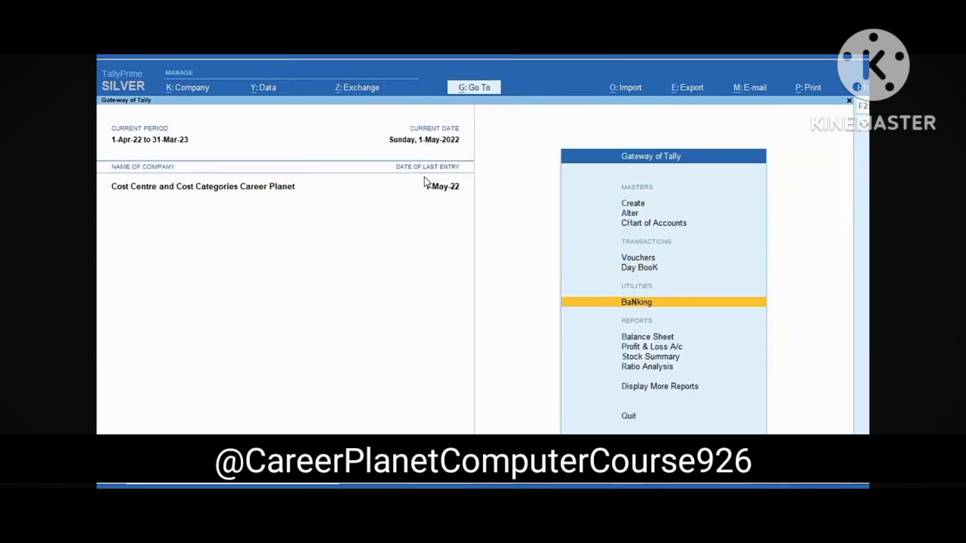
key(Return)
key(alt+F1)
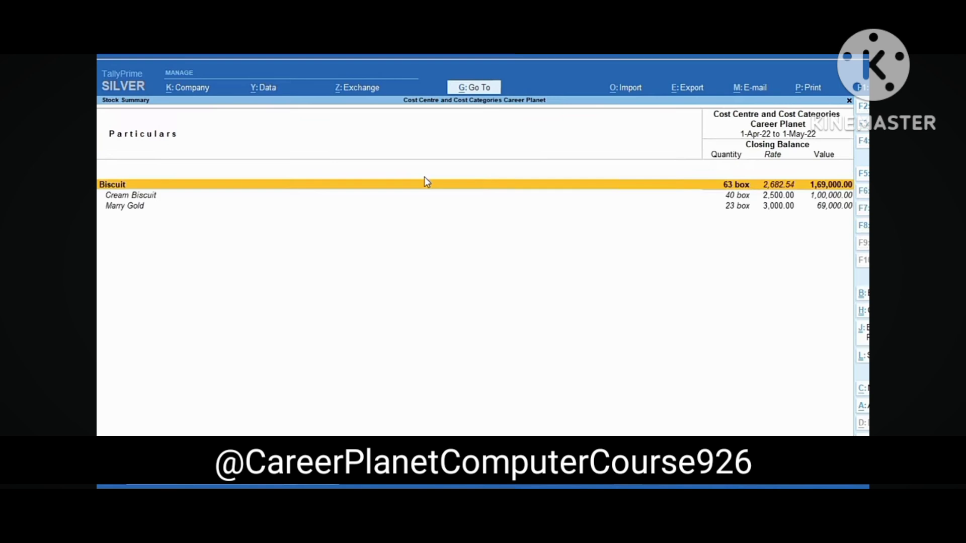
key(Escape)
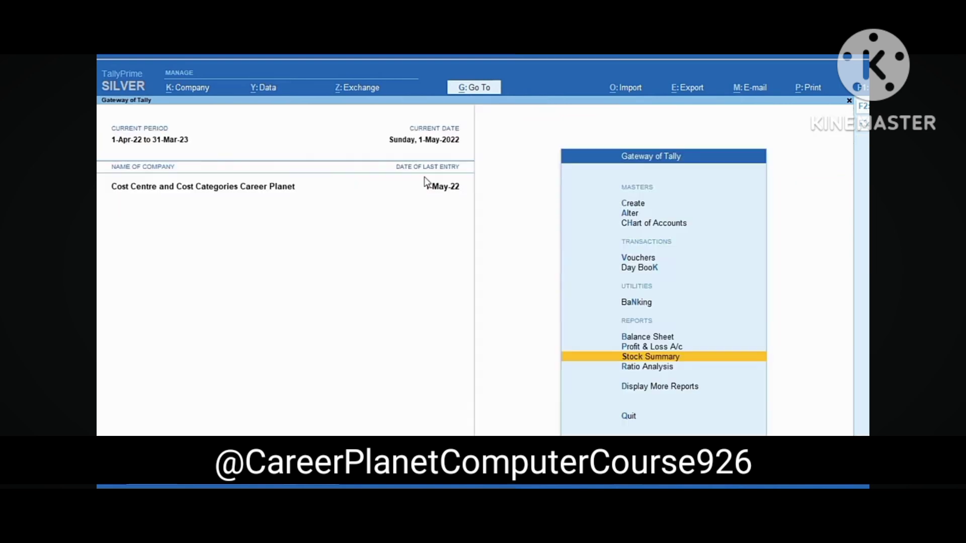
key(d)
key(g)
key(Return)
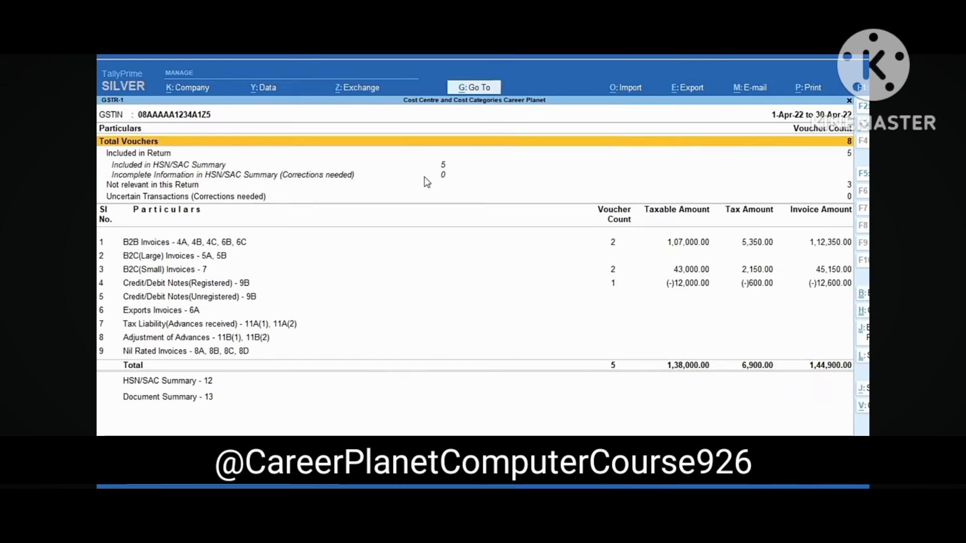
key(Escape)
key(Down)
key(Return)
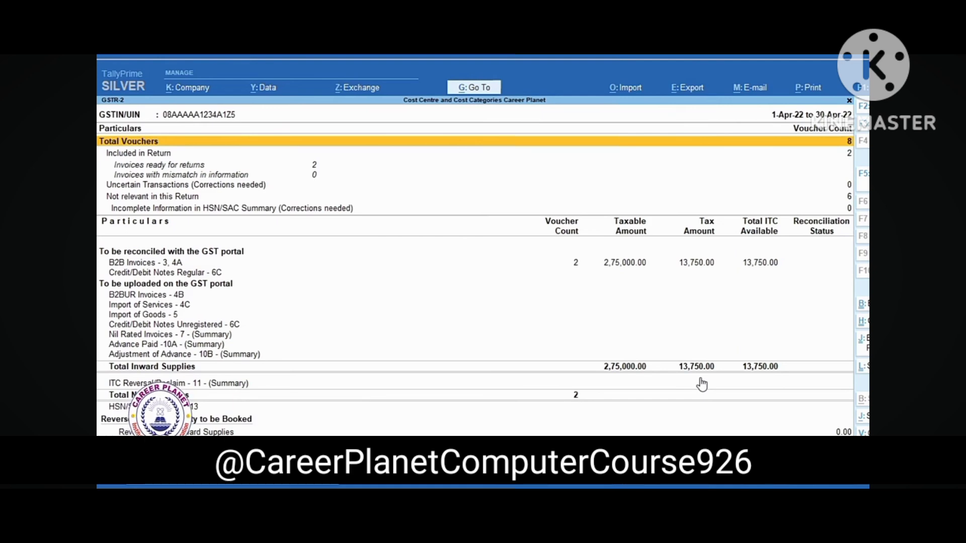
key(Escape)
key(Escape)
key(Escape)
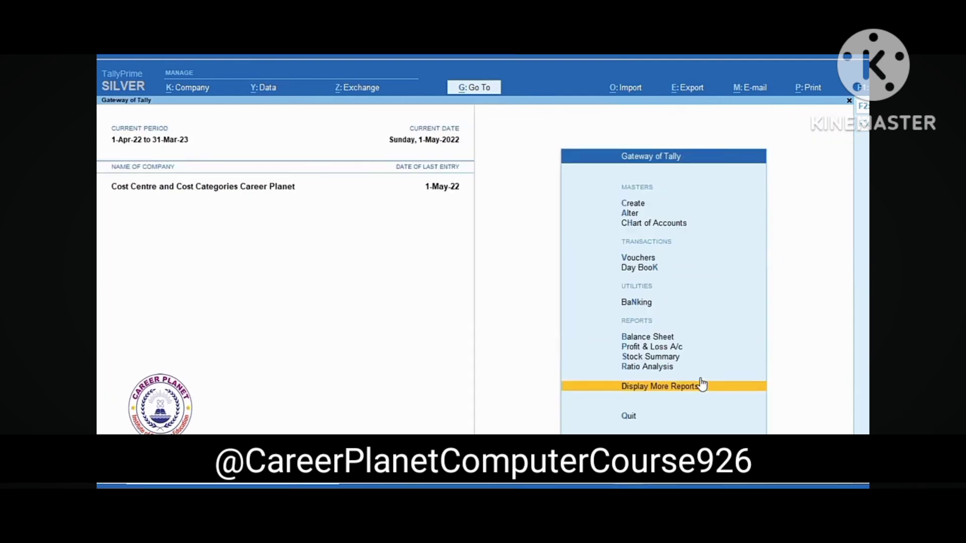
key(b)
key(Down)
key(Down)
key(Down)
key(Down)
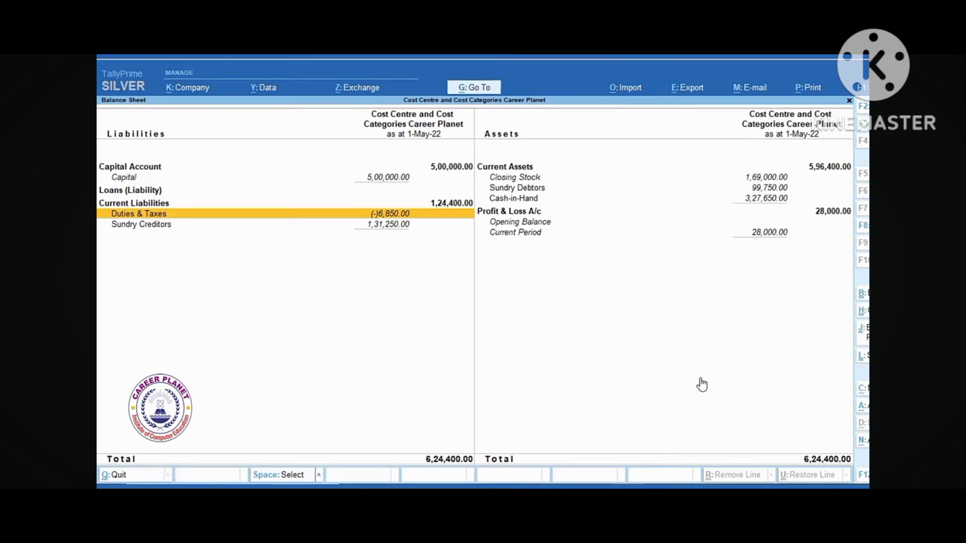
key(Return)
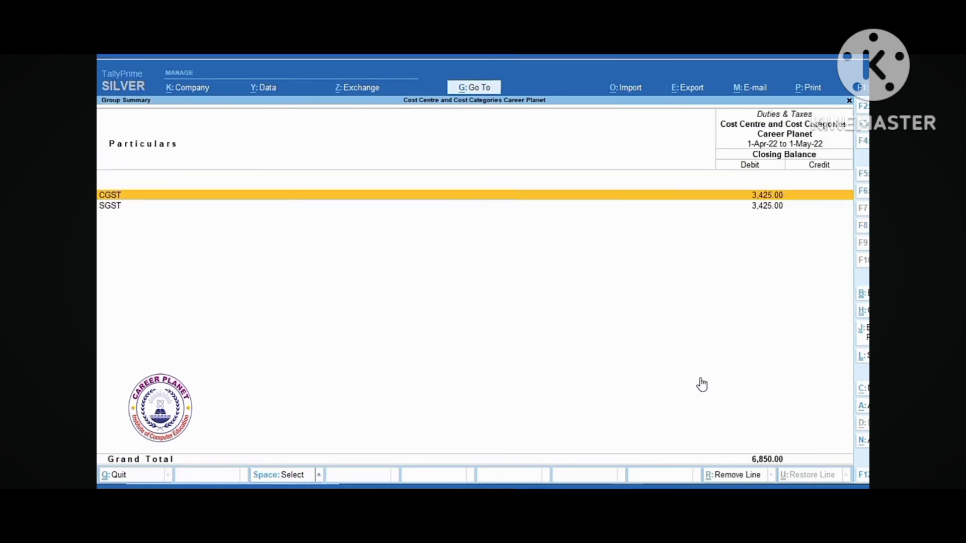
key(Escape)
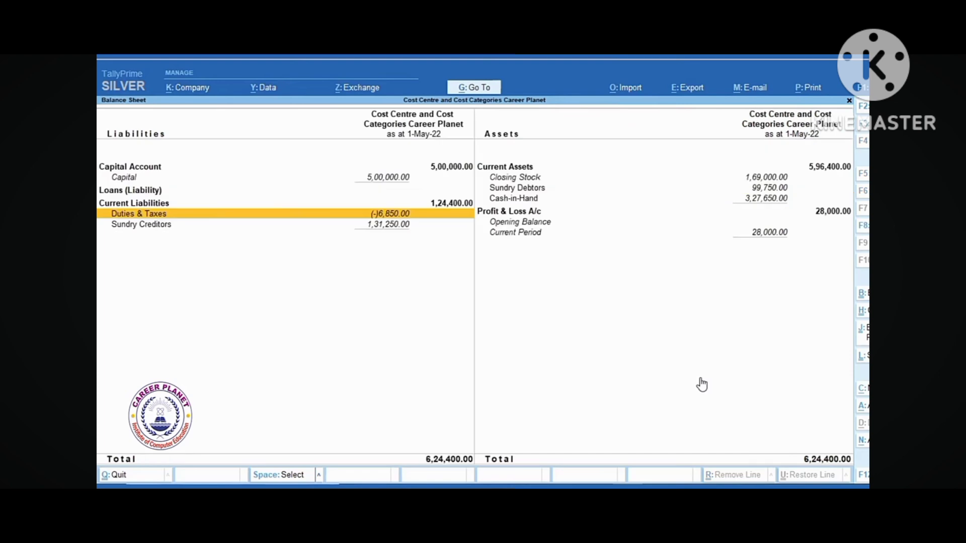
key(Escape)
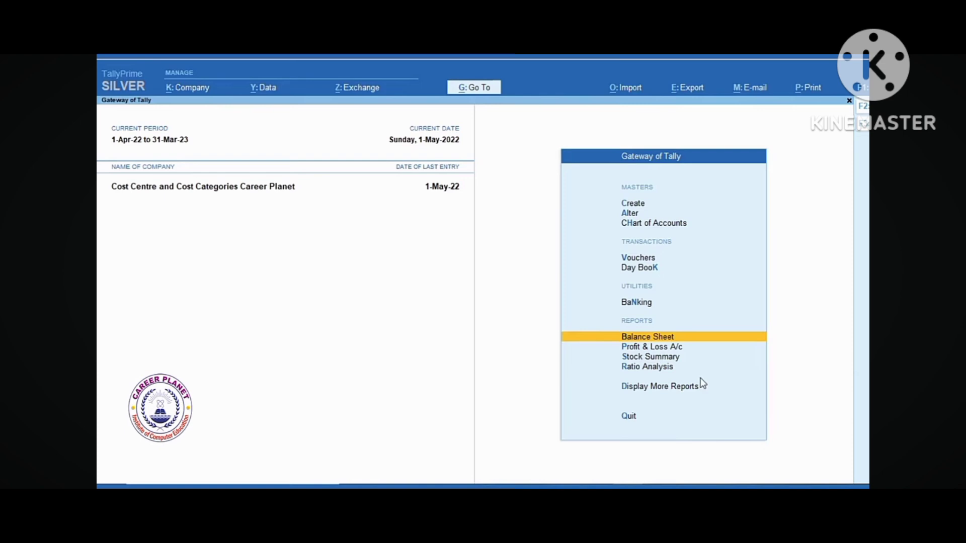
Open the Category Summary report via More Reports > Statements of Accounts > Cost Centres
click(661, 386)
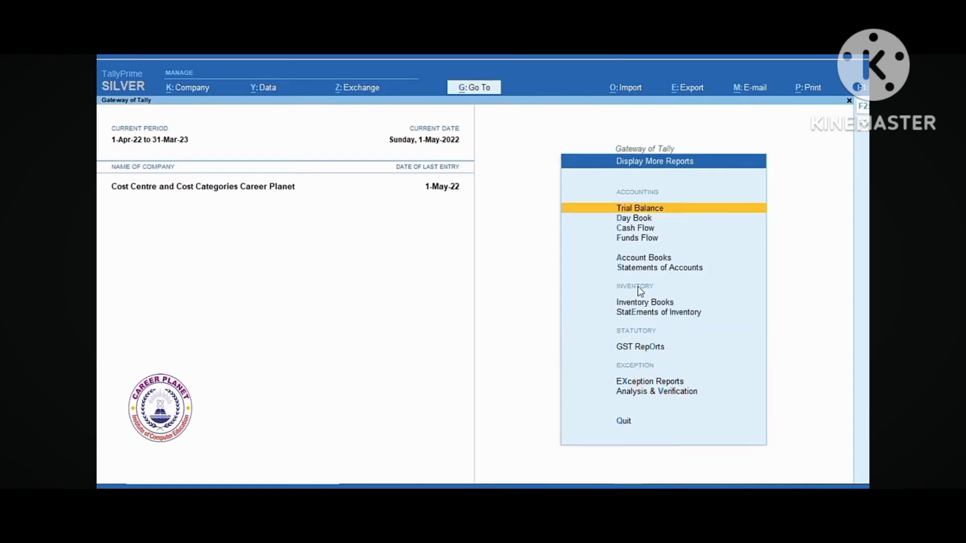
click(671, 270)
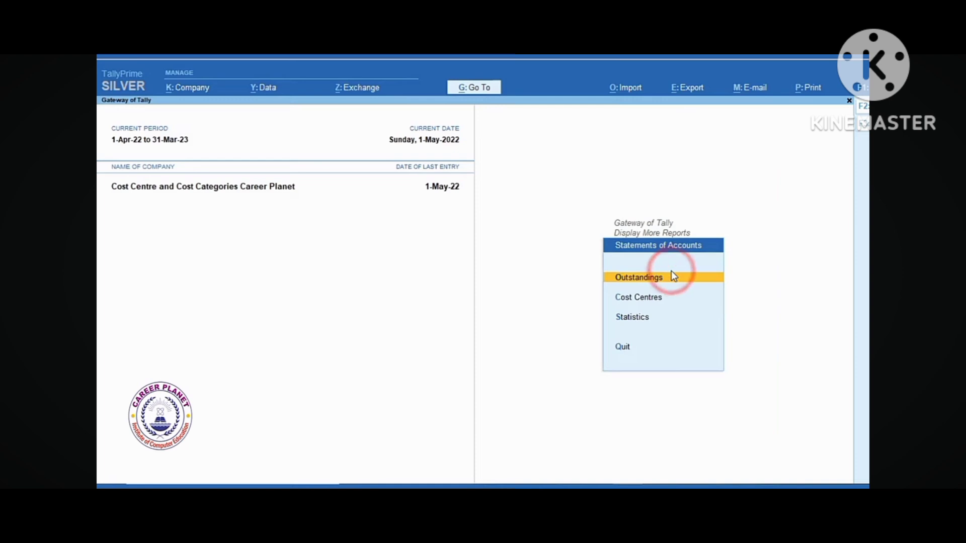
click(653, 299)
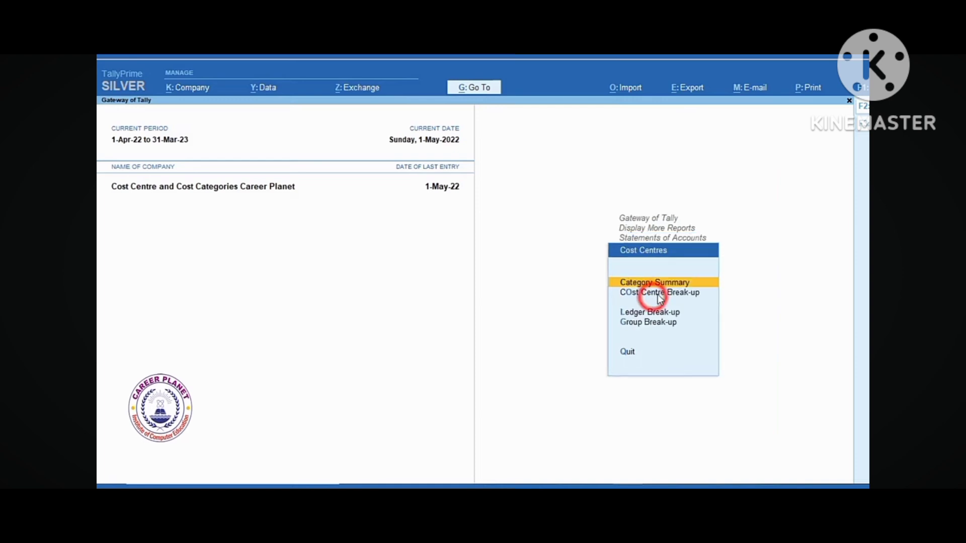
click(687, 286)
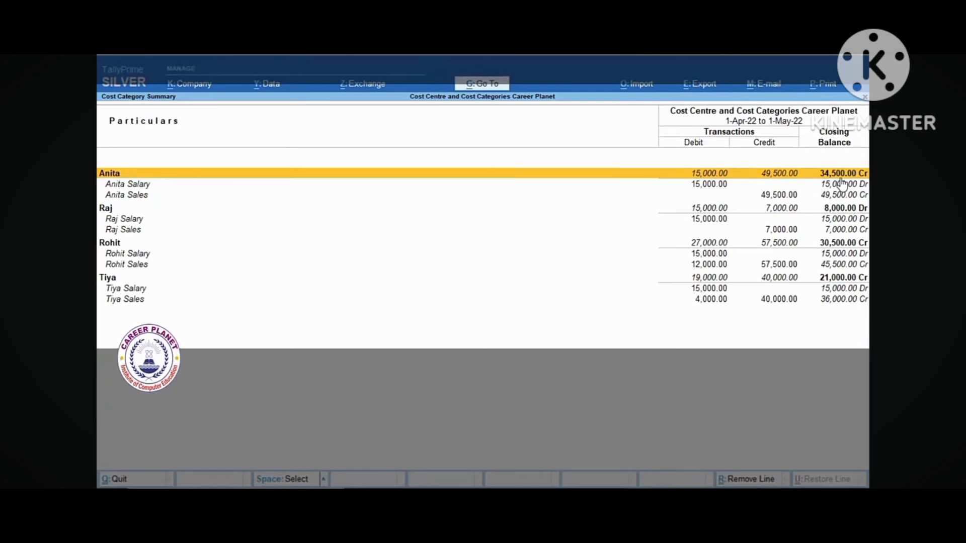
click(106, 207)
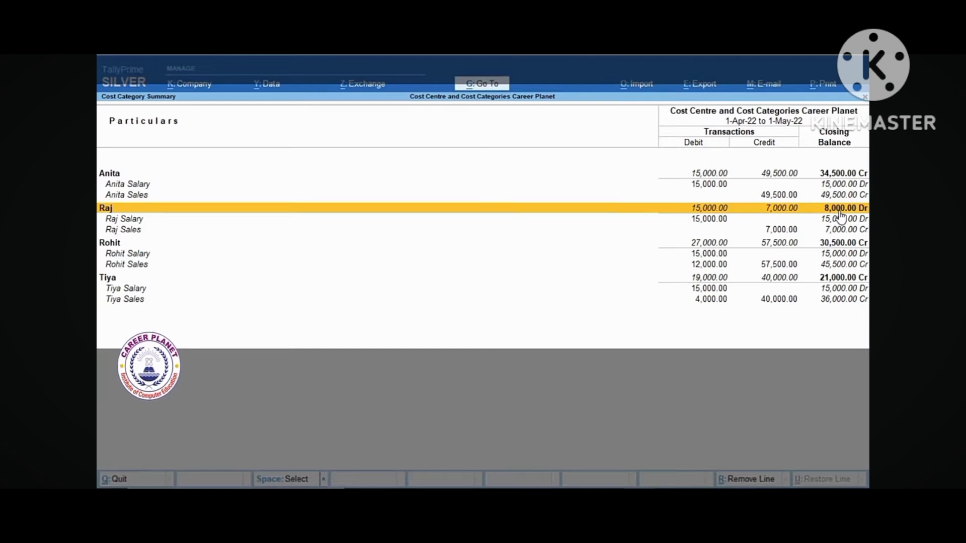
click(112, 246)
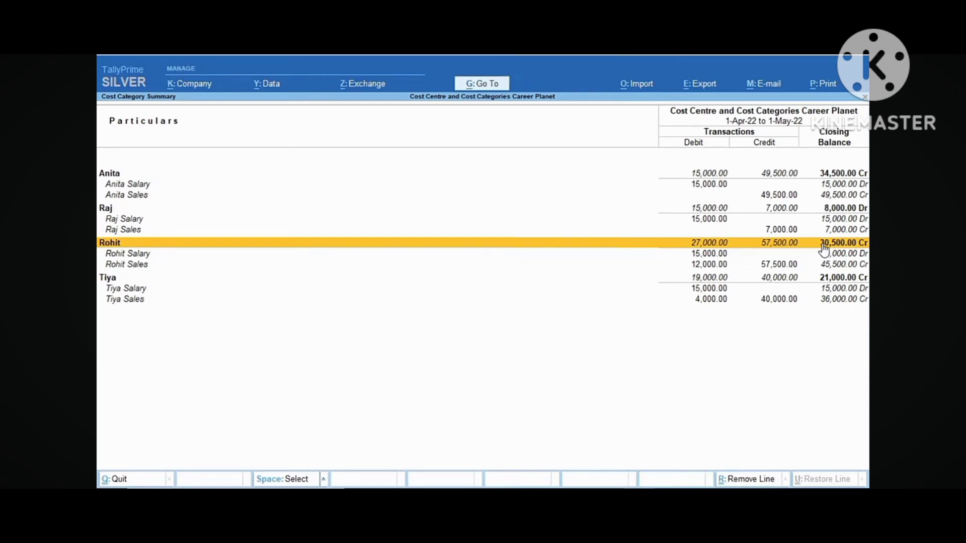
click(178, 279)
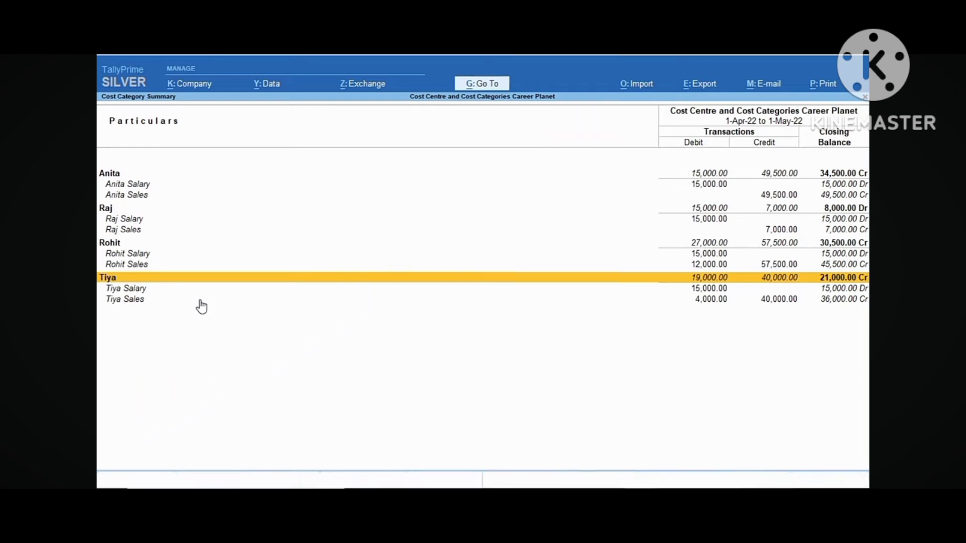
Close the Category Summary report and back out through the report menus to Gateway of Tally
key(Escape)
key(Escape)
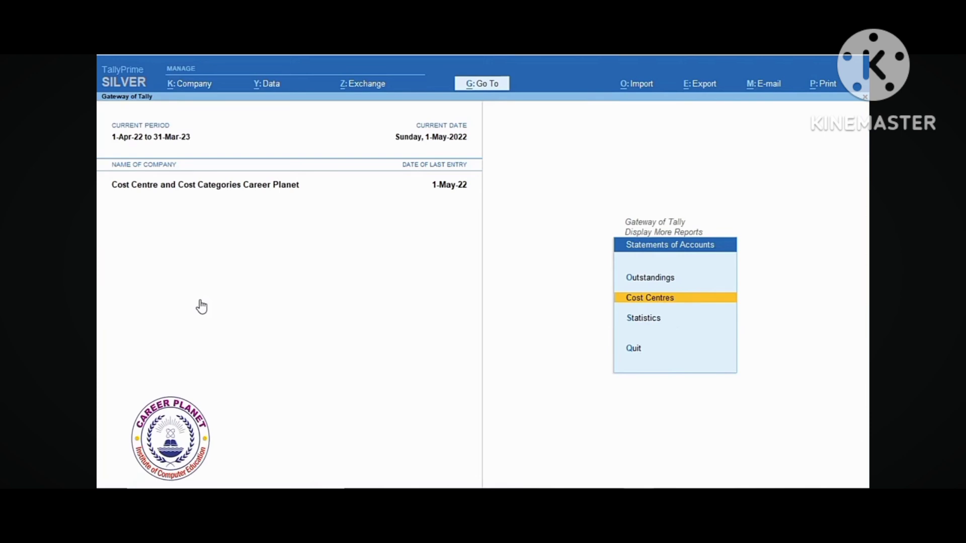
key(Escape)
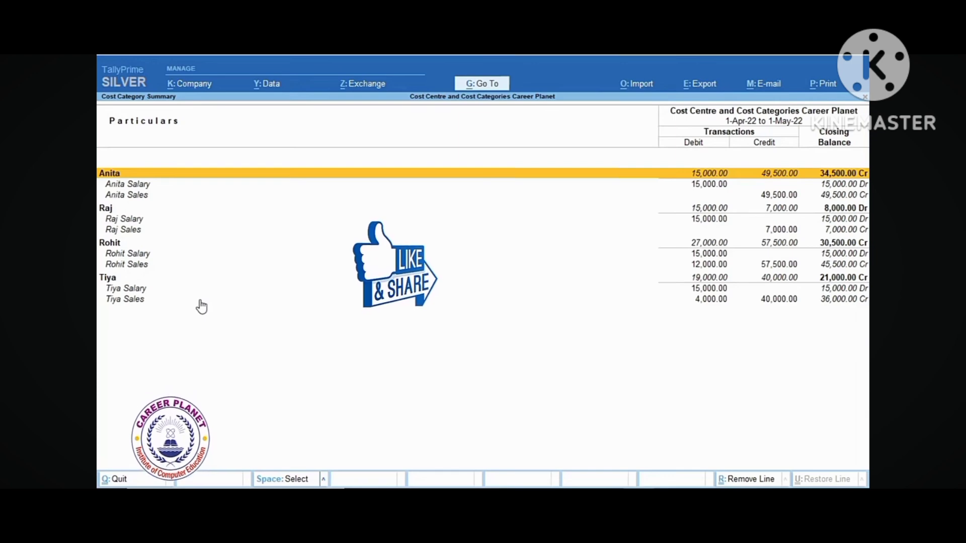
key(Escape)
key(Escape)
key(Escape)
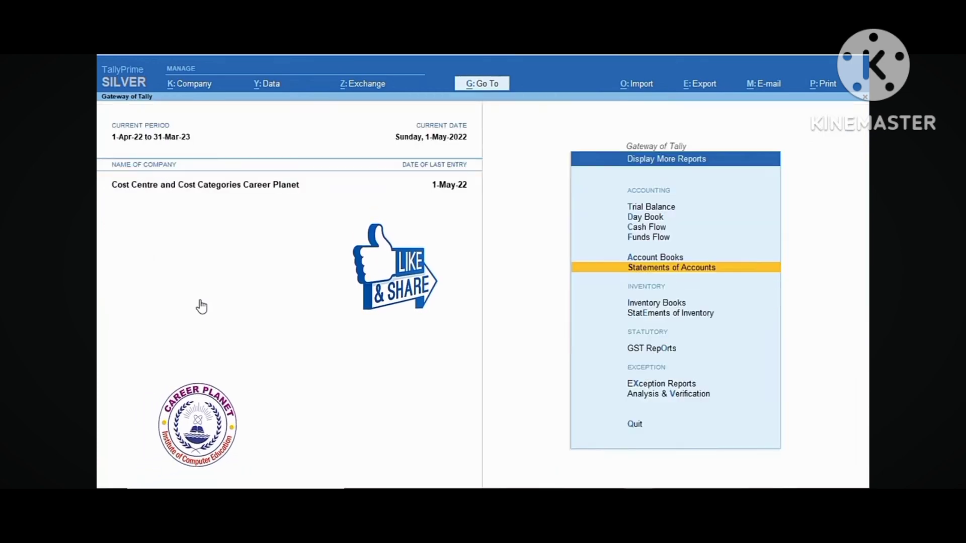
key(Escape)
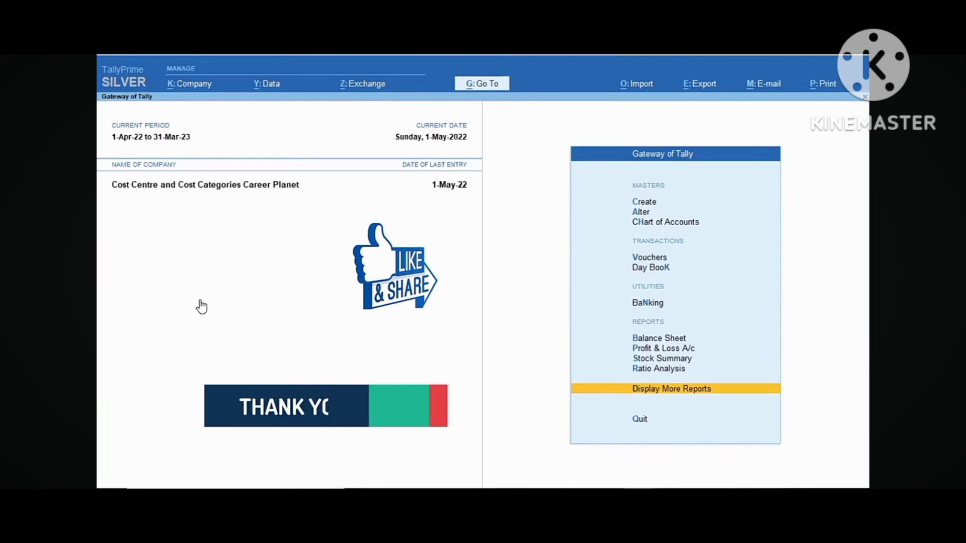